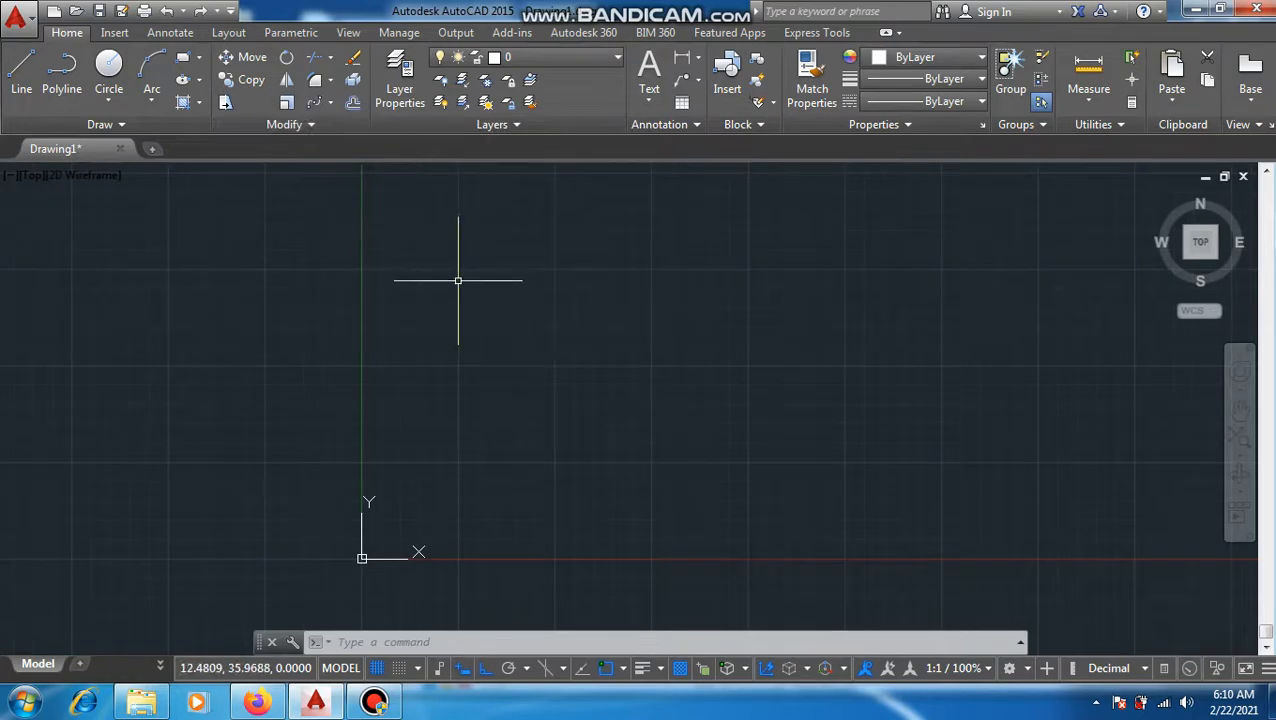
{"action": "type", "text": "o"}
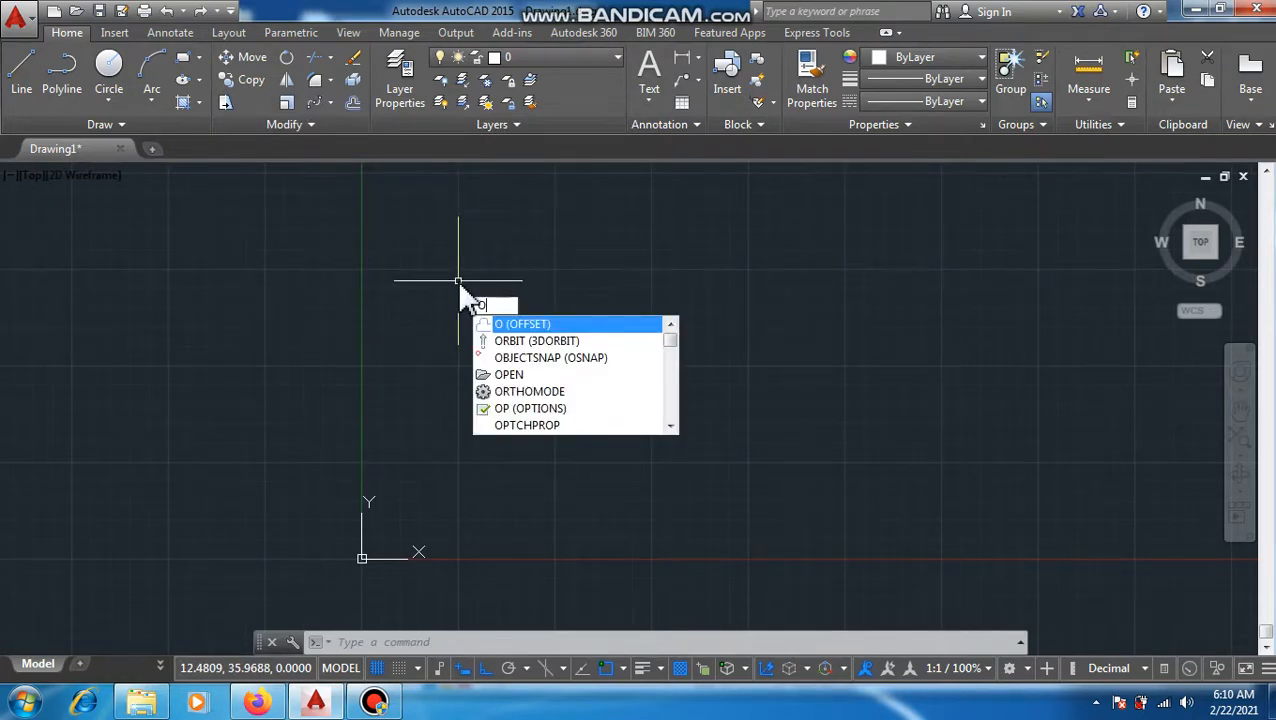
{"action": "key", "text": "Escape"}
{"action": "key", "text": "Escape"}
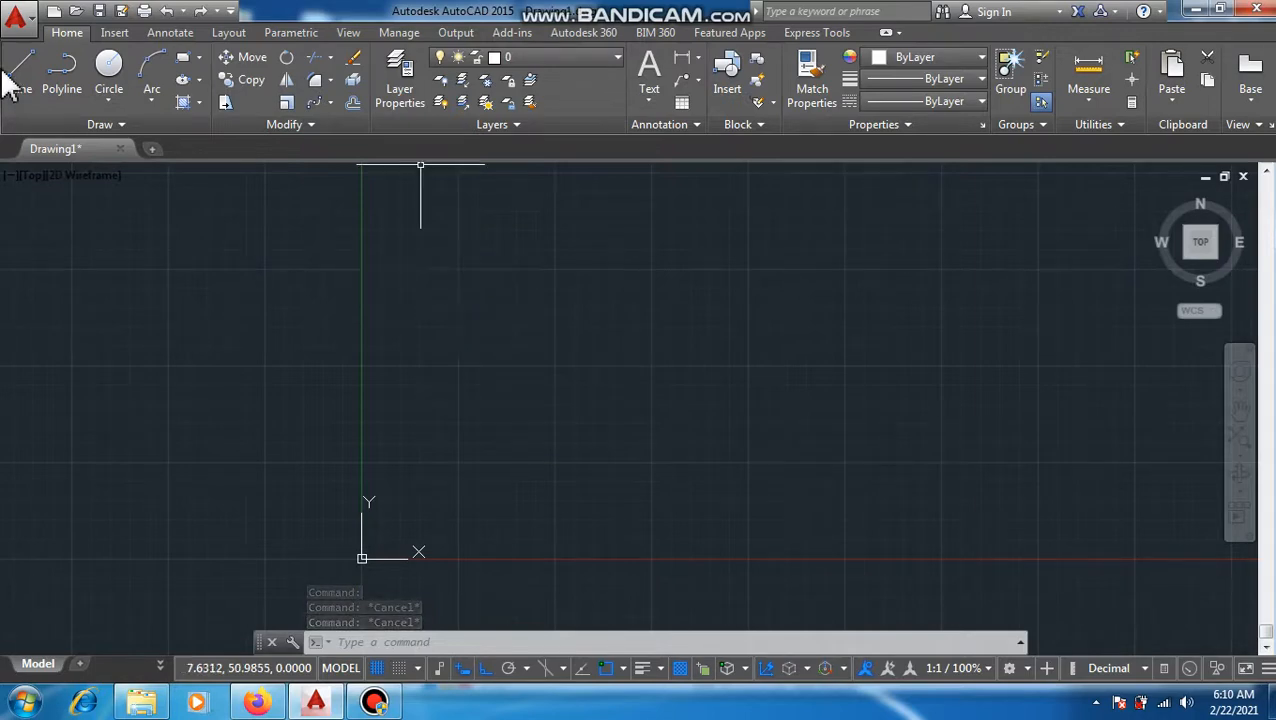
Step: Draw a rectangle 70 units wide and 40 units high with its first corner at the origin 0,0
{"action": "left_click", "coordinate": [183, 57]}
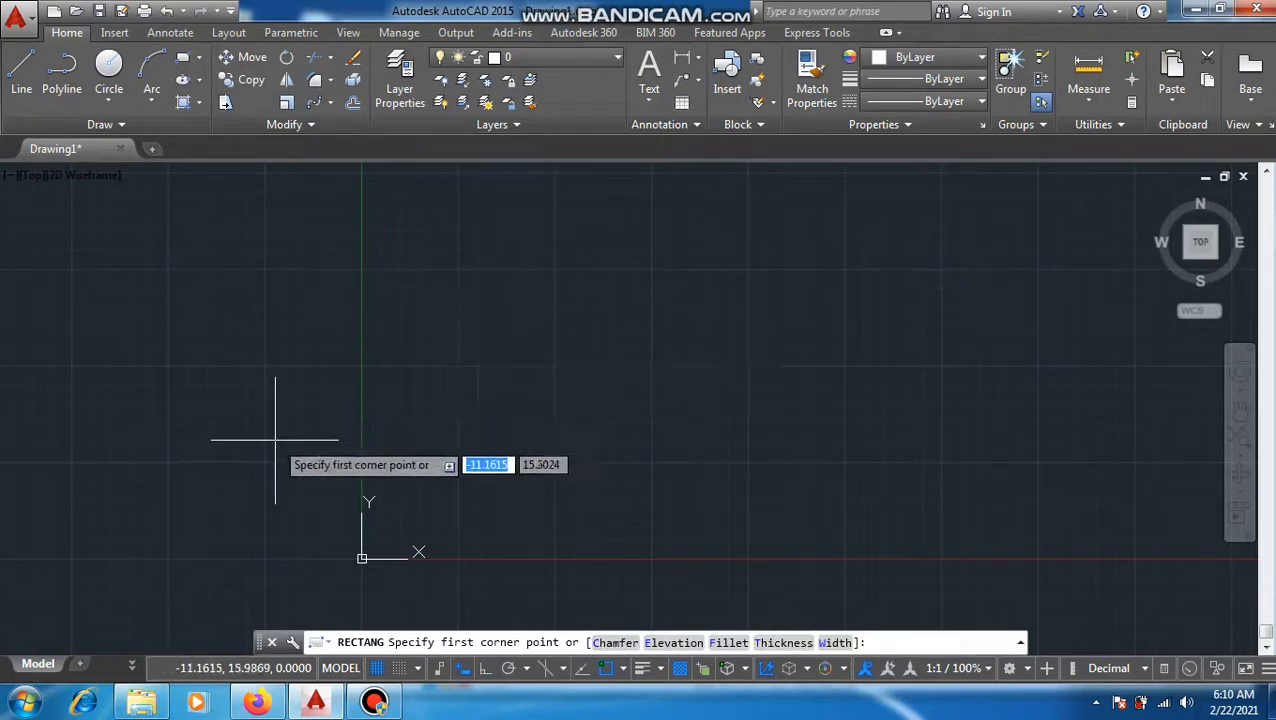
{"action": "type", "text": "0"}
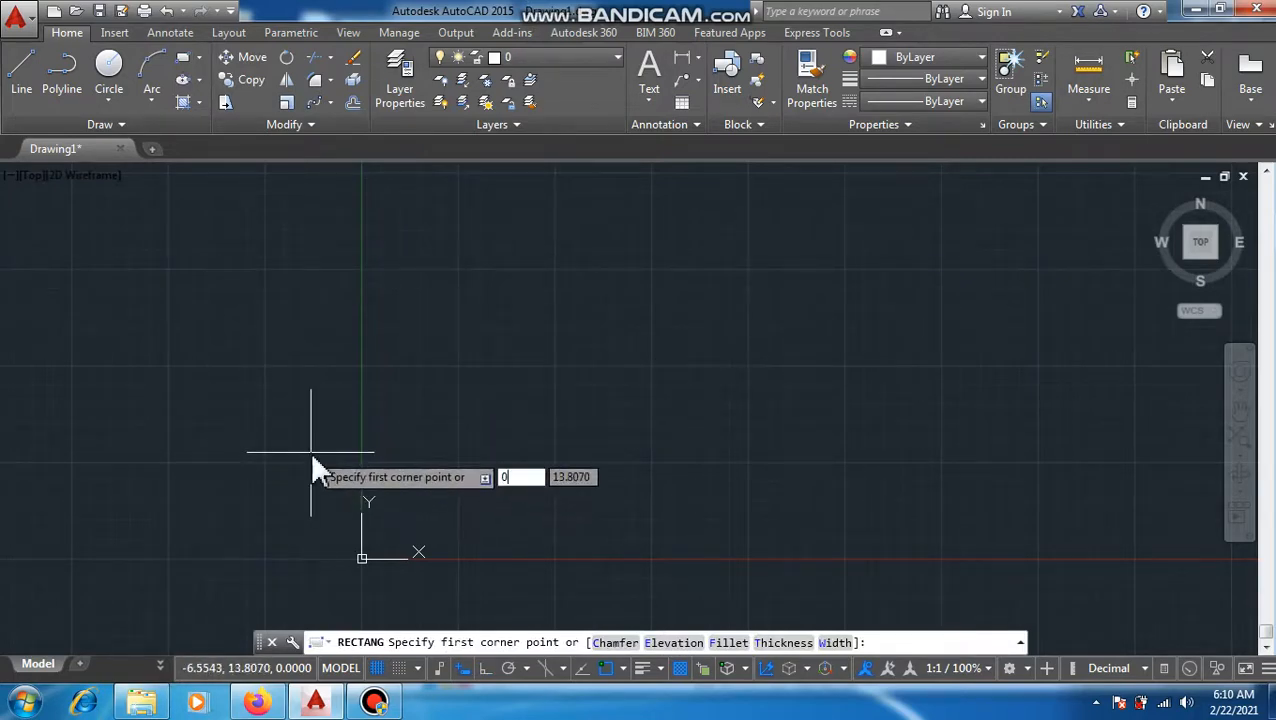
{"action": "key", "text": "Tab"}
{"action": "type", "text": "0"}
{"action": "key", "text": "Return"}
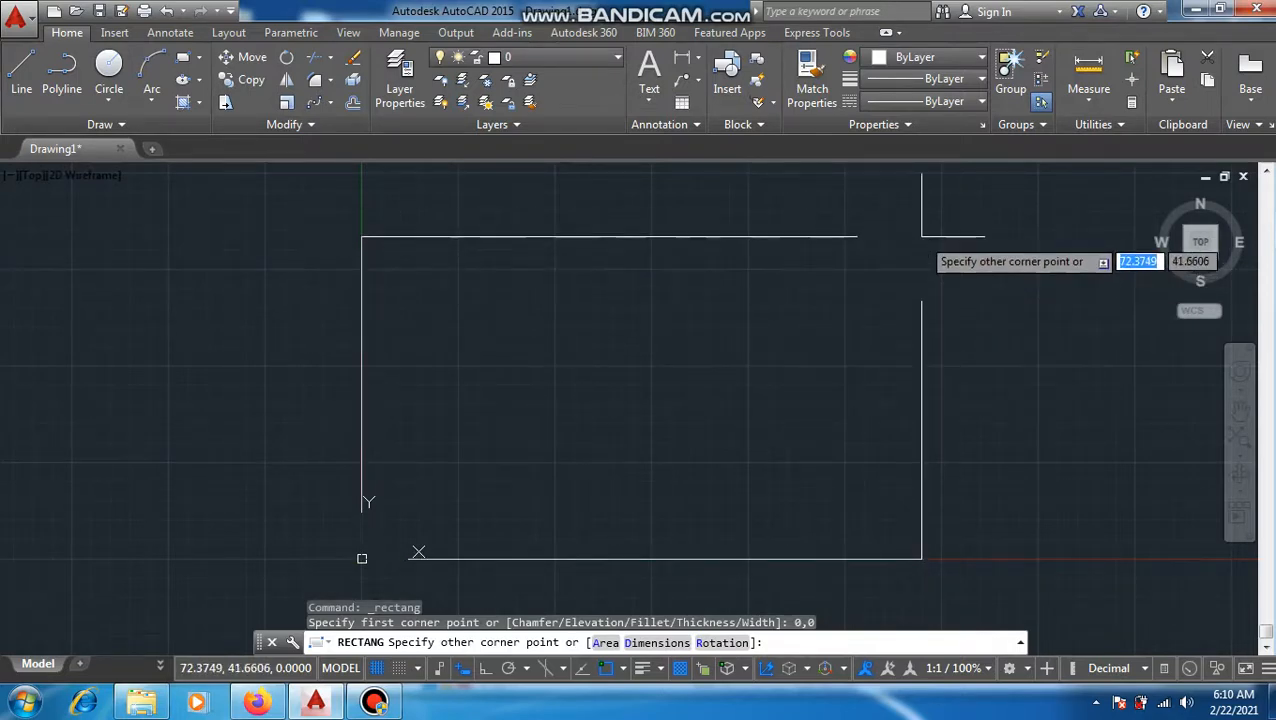
{"action": "type", "text": "70"}
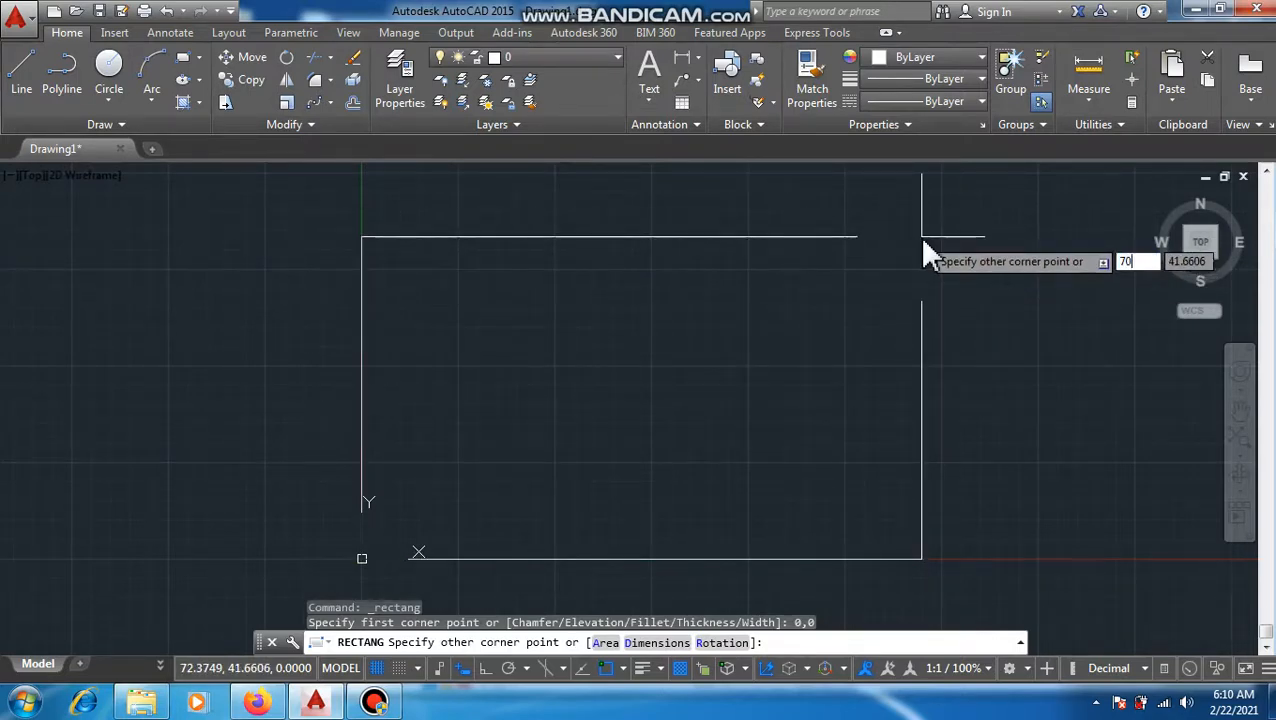
{"action": "key", "text": "Tab"}
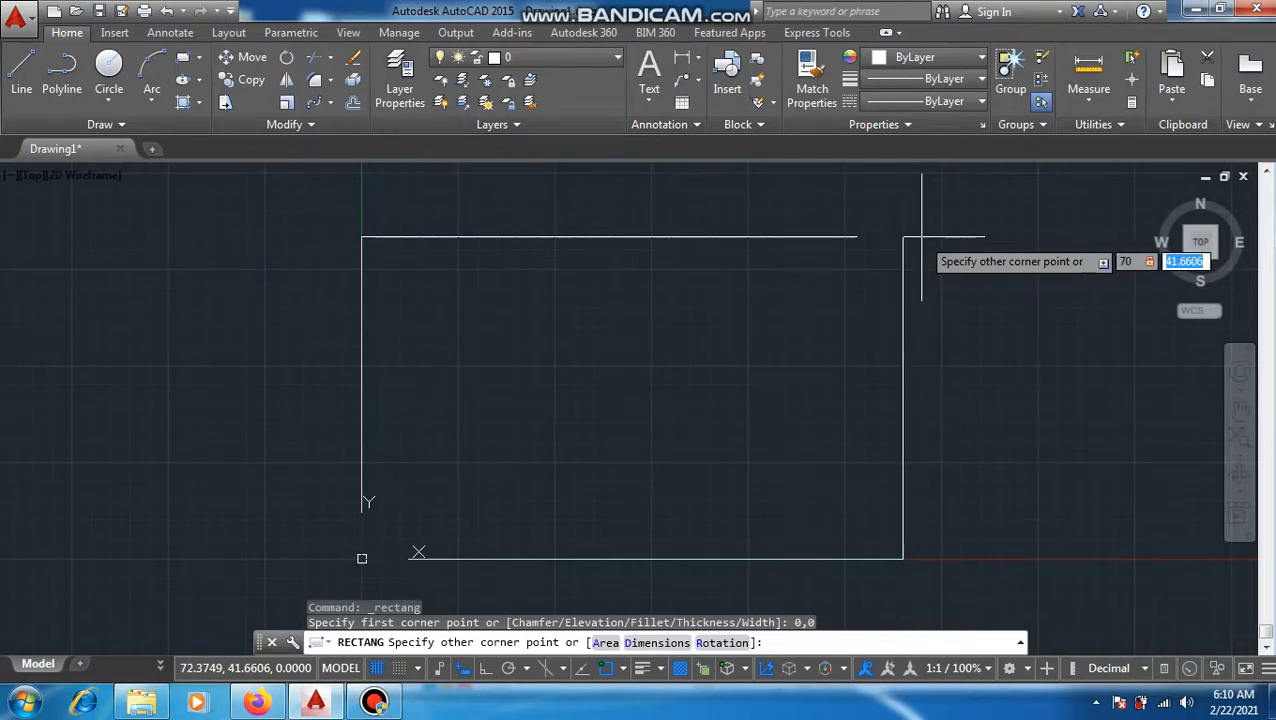
{"action": "type", "text": "4"}
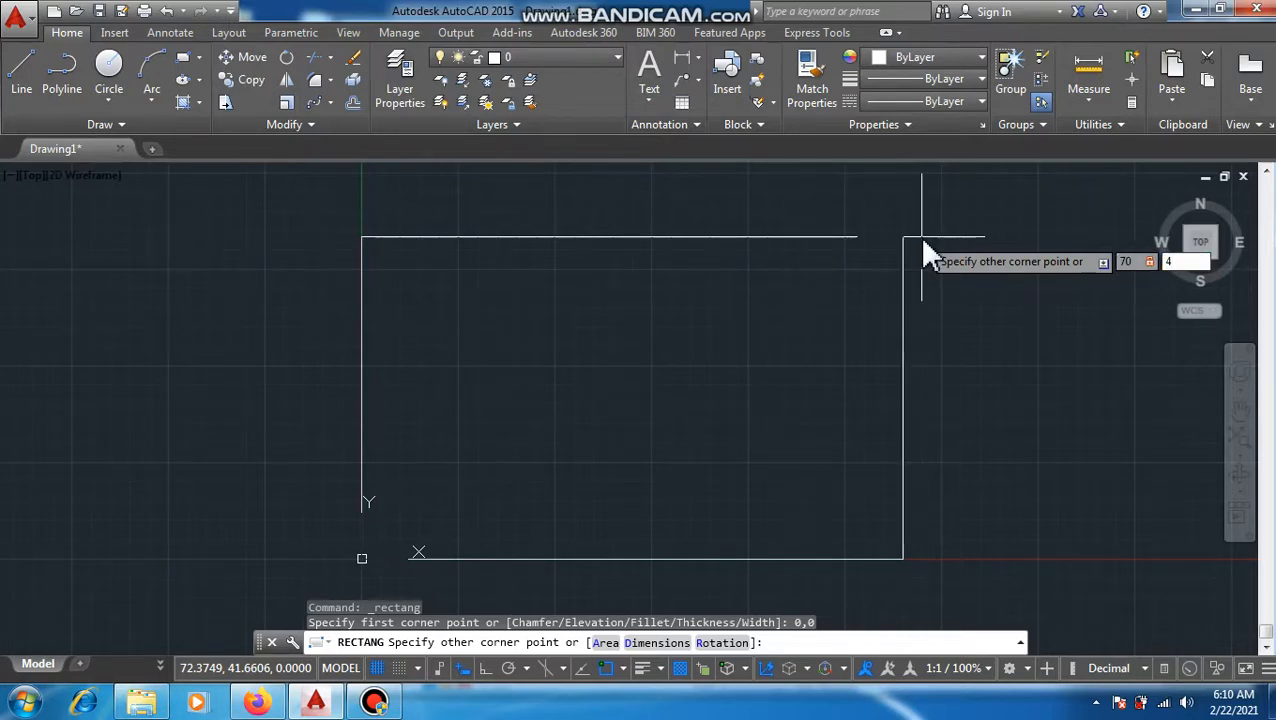
{"action": "type", "text": "0"}
{"action": "key", "text": "Return"}
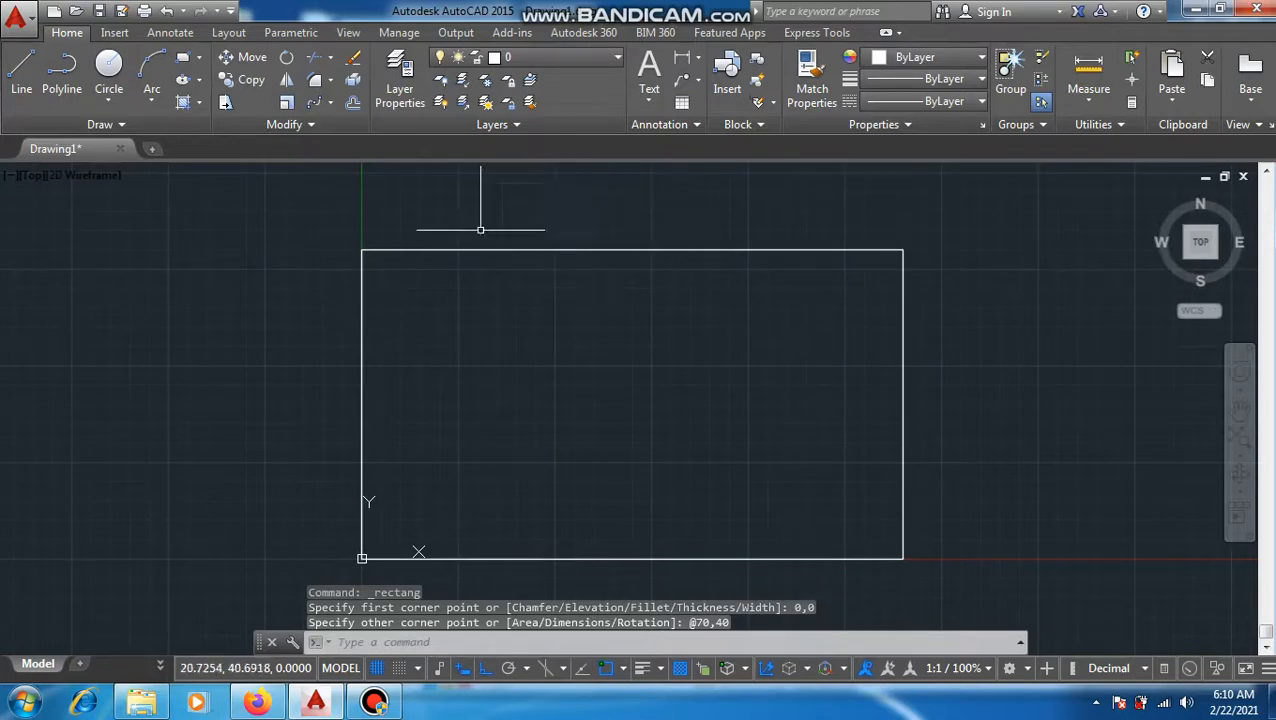
Step: Fillet the rectangle's upper-right corner with a radius of 10
{"action": "left_click", "coordinate": [330, 81]}
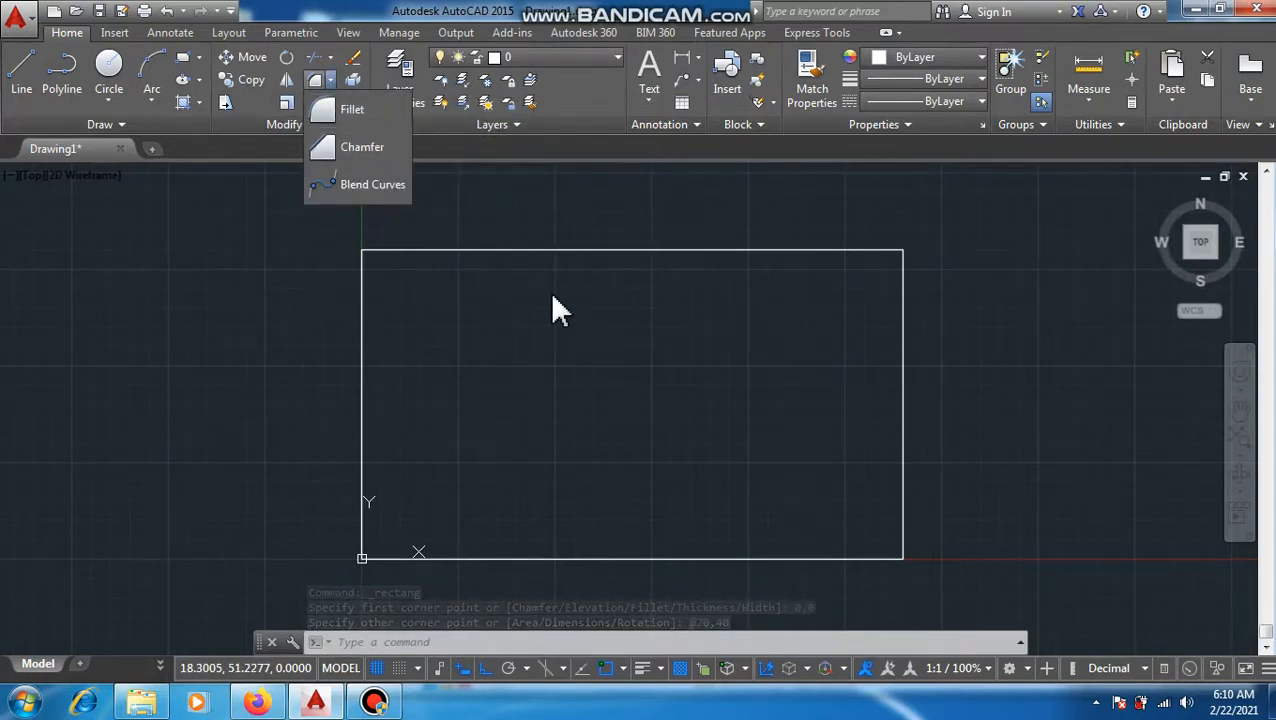
{"action": "key", "text": "Escape"}
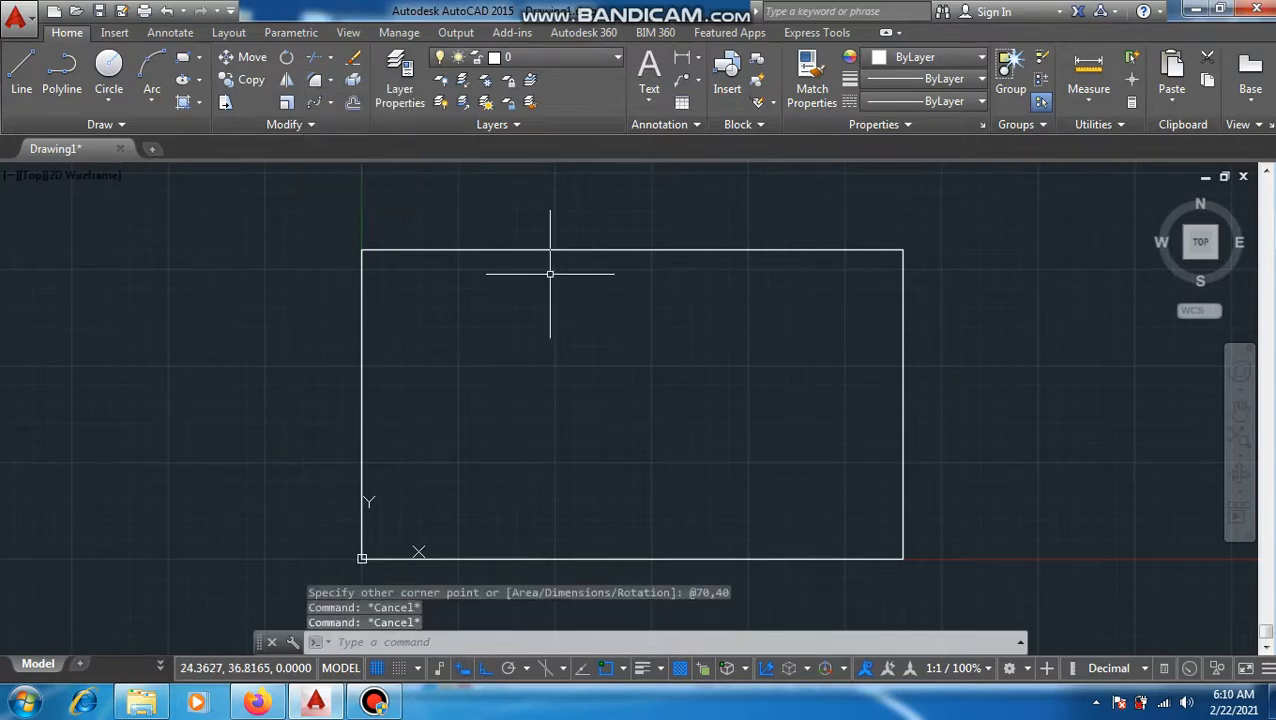
{"action": "type", "text": "f"}
{"action": "key", "text": "Return"}
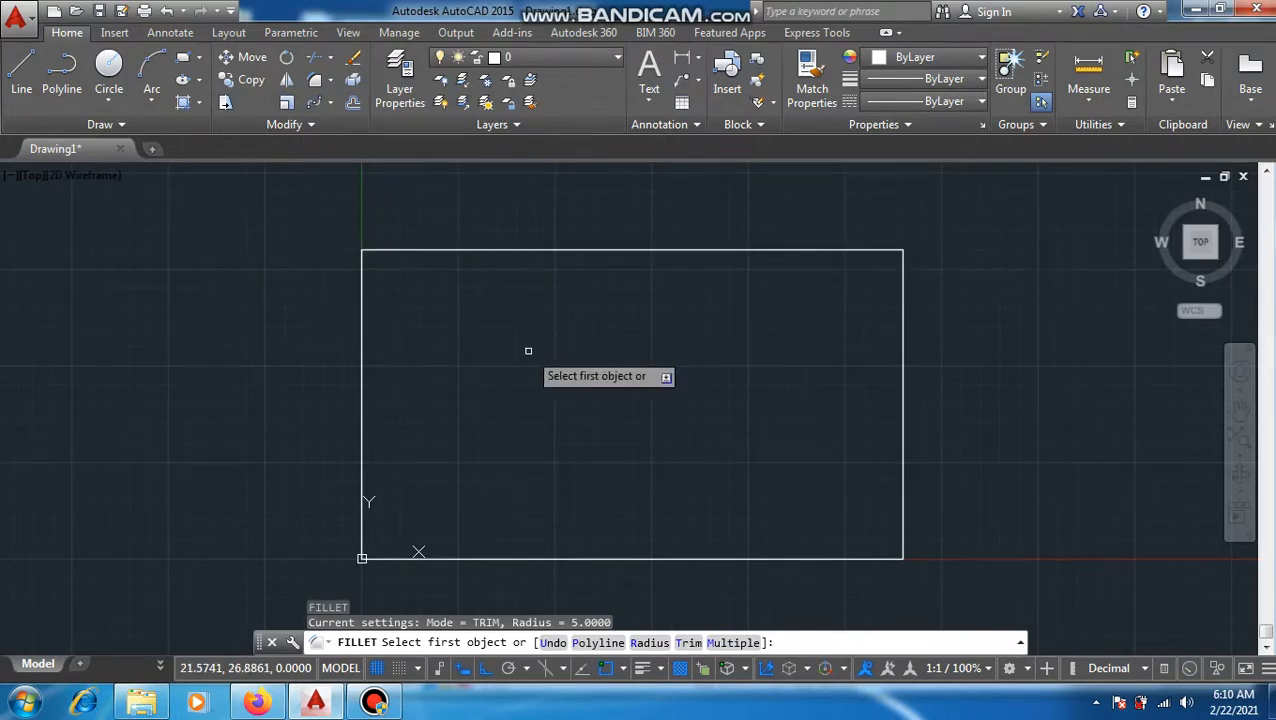
{"action": "type", "text": "r"}
{"action": "key", "text": "Return"}
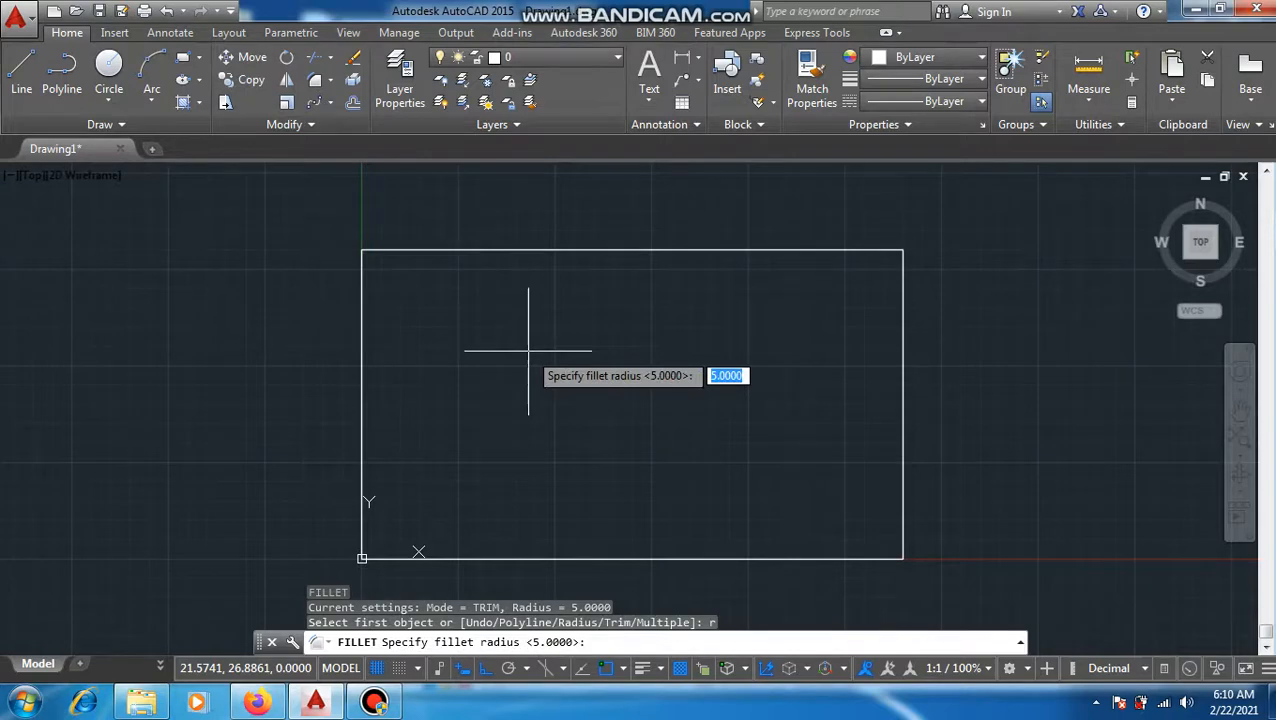
{"action": "type", "text": "10"}
{"action": "key", "text": "Return"}
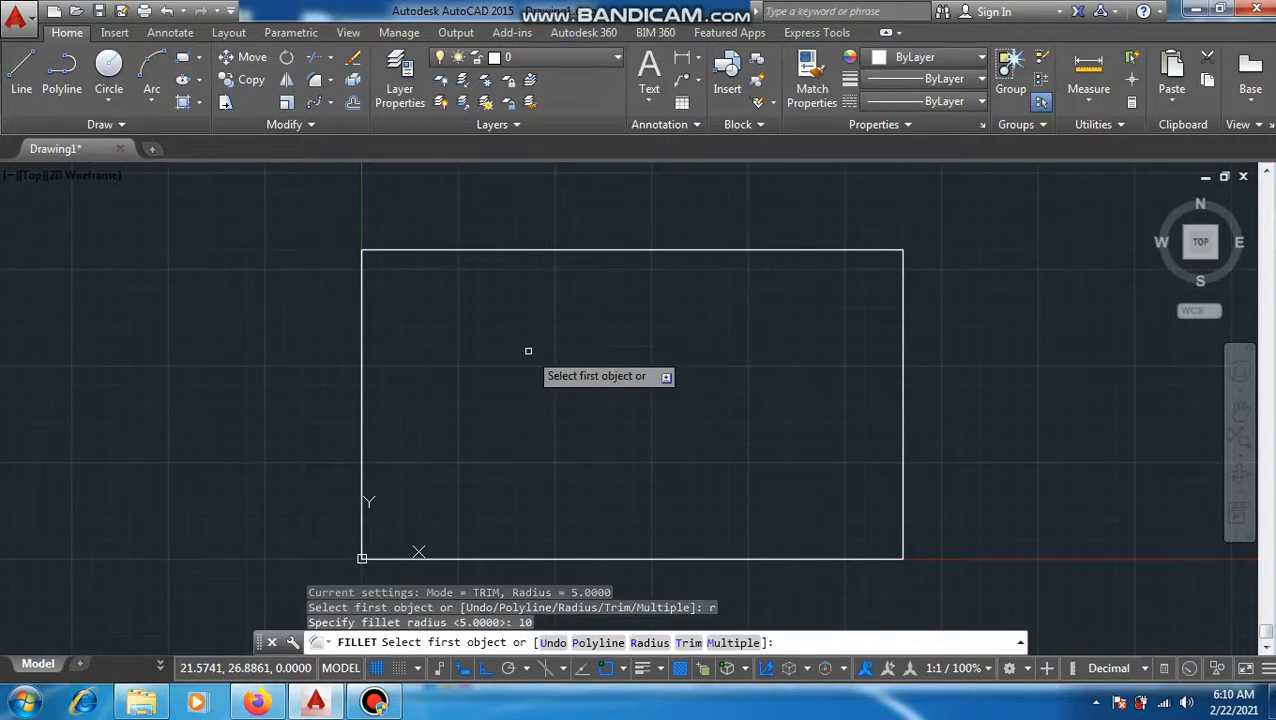
{"action": "left_click", "coordinate": [847, 250]}
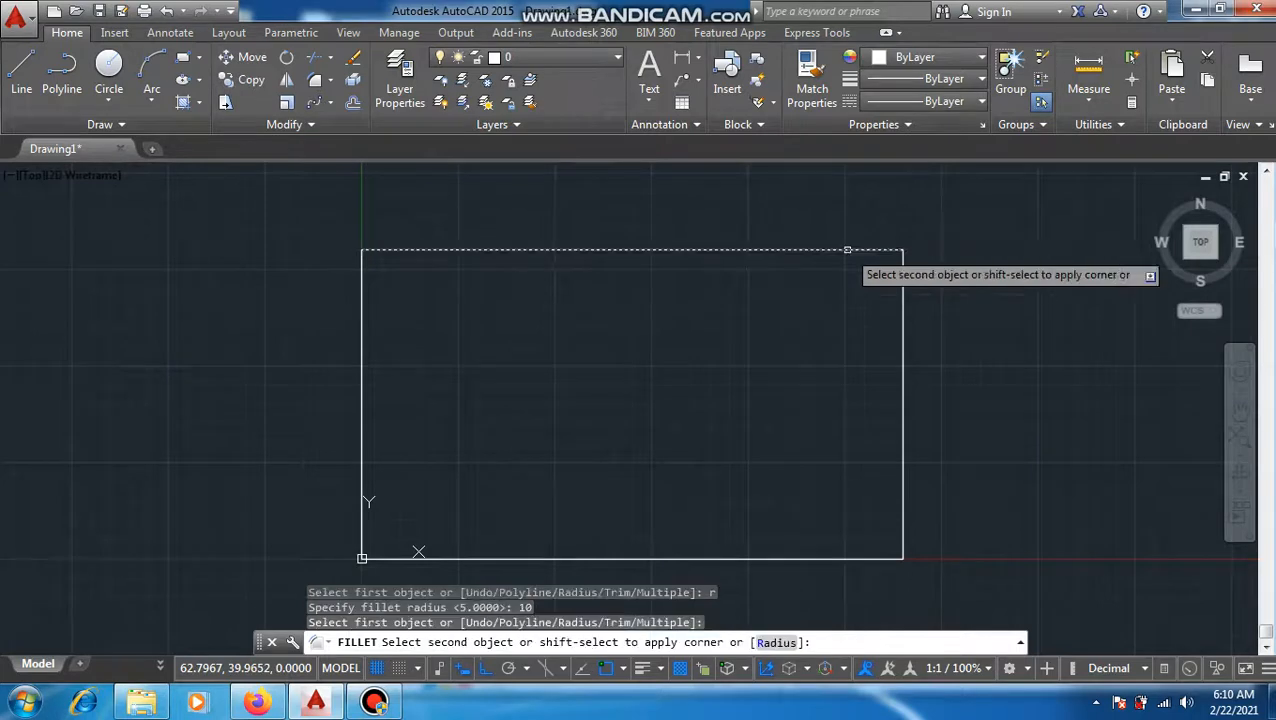
{"action": "left_click", "coordinate": [903, 322]}
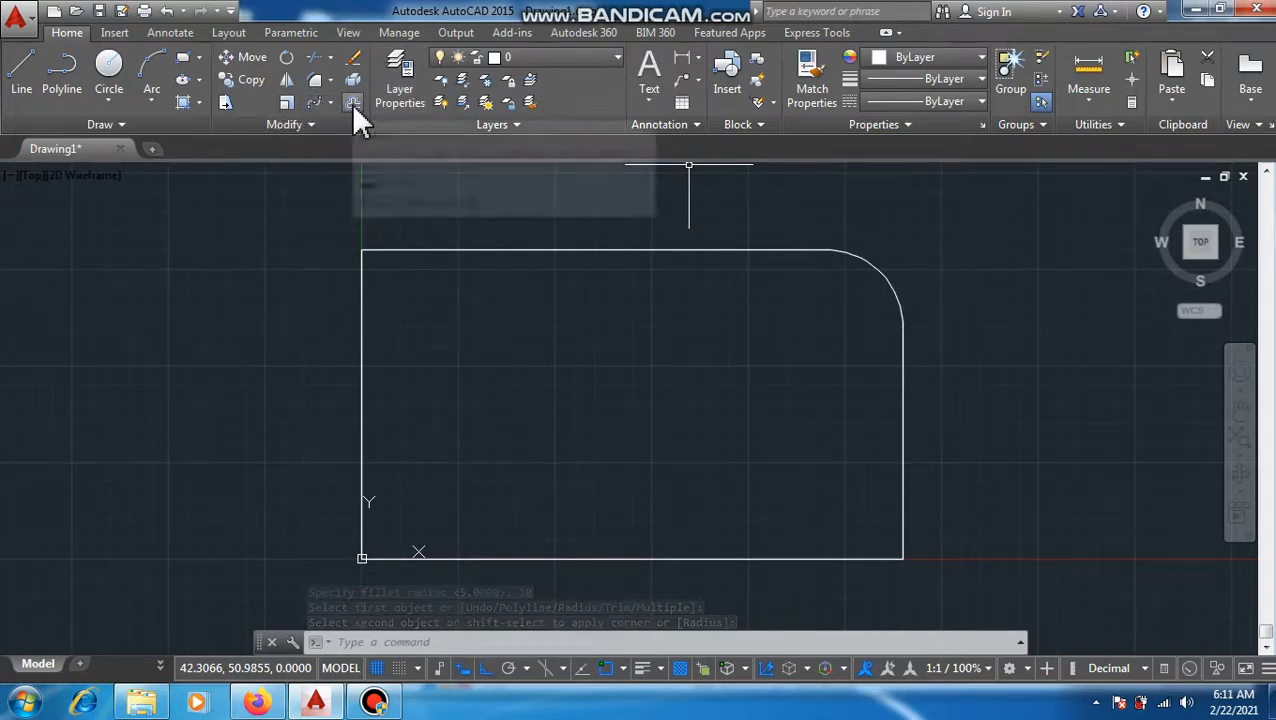
Step: Try to offset the filleted rectangle outward through the point 70,40, and undo that offset
{"action": "type", "text": "o"}
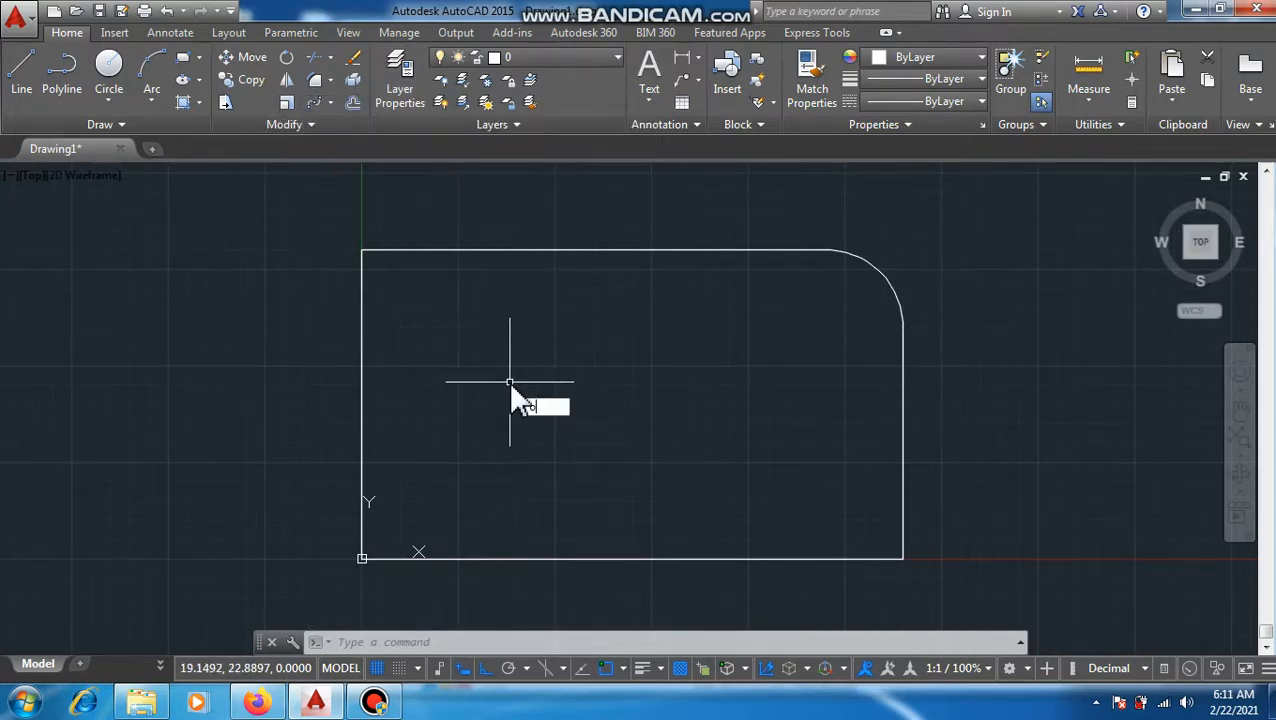
{"action": "key", "text": "Return"}
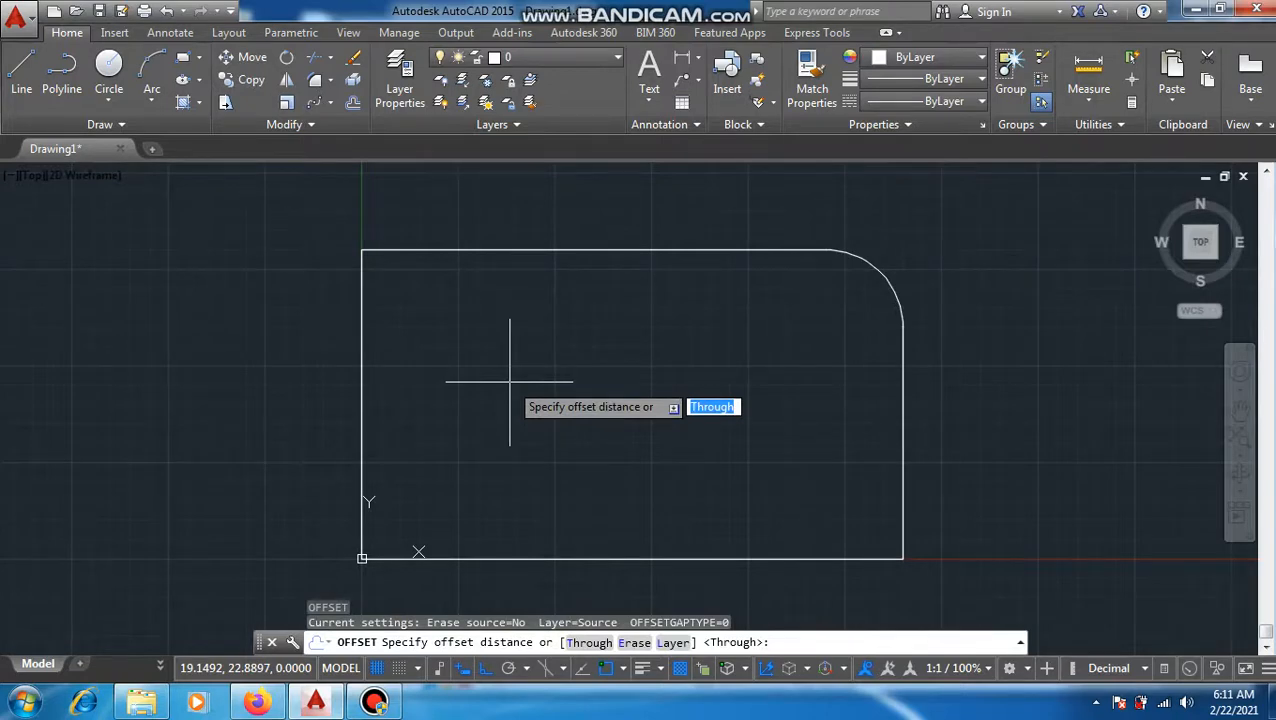
{"action": "key", "text": "Return"}
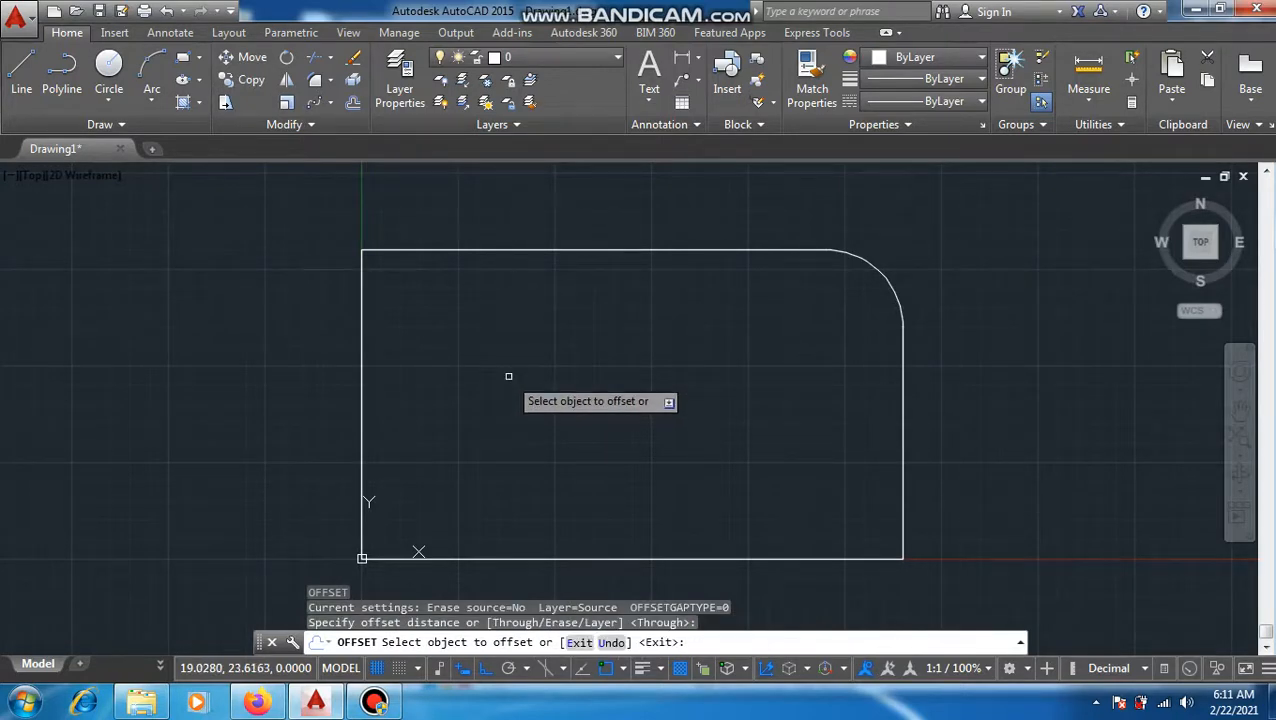
{"action": "left_click", "coordinate": [625, 250]}
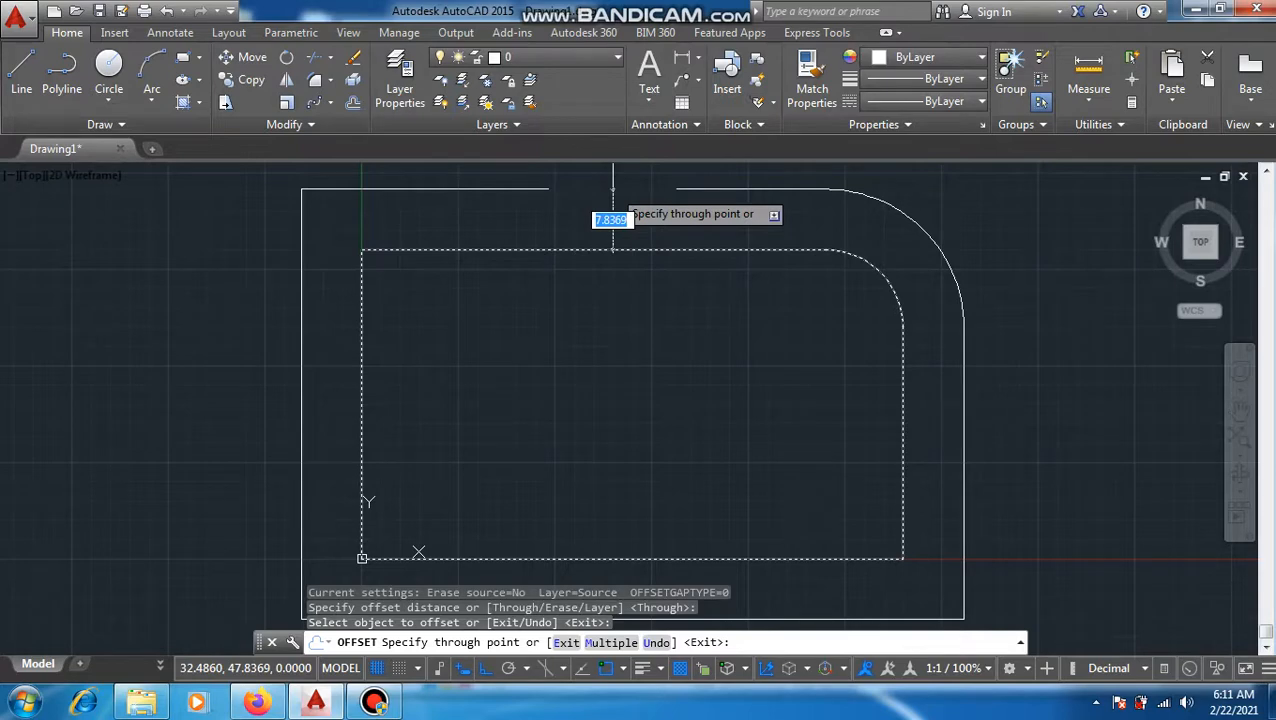
{"action": "key", "text": "Up"}
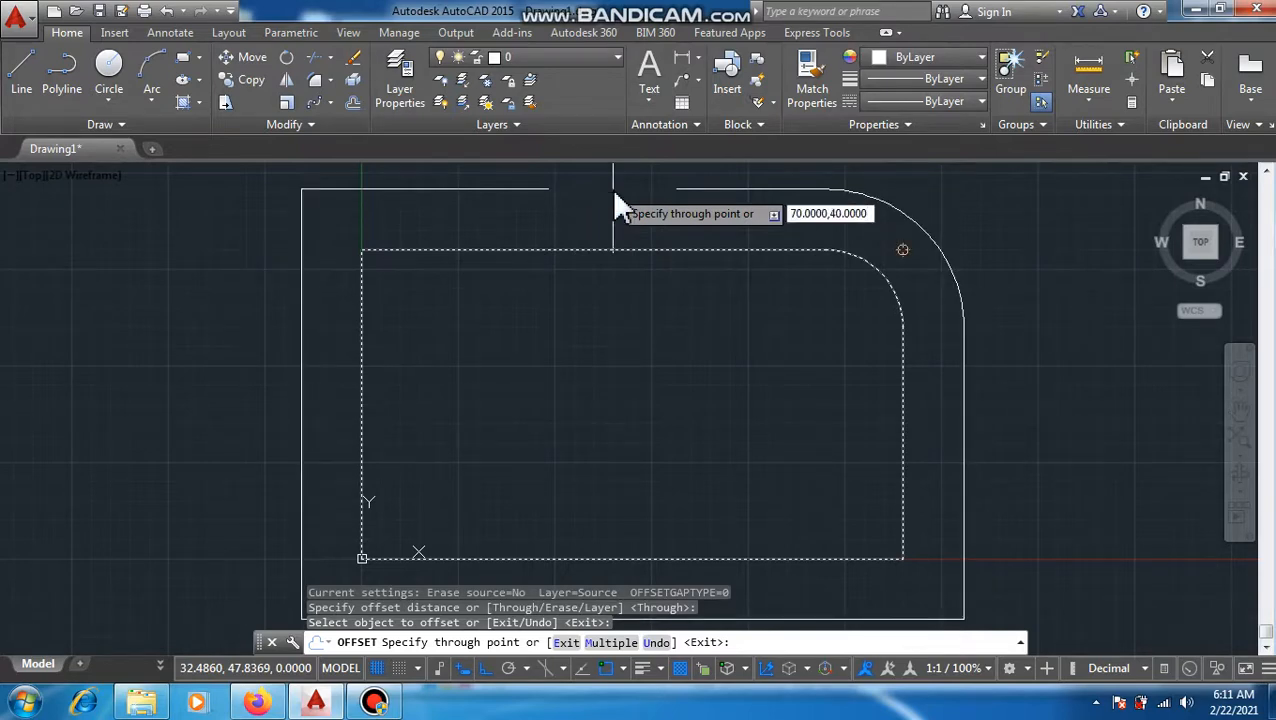
{"action": "key", "text": "BackSpace"}
{"action": "key", "text": "BackSpace"}
{"action": "key", "text": "BackSpace"}
{"action": "key", "text": "BackSpace"}
{"action": "key", "text": "BackSpace"}
{"action": "key", "text": "BackSpace"}
{"action": "key", "text": "BackSpace"}
{"action": "key", "text": "BackSpace"}
{"action": "key", "text": "BackSpace"}
{"action": "key", "text": "BackSpace"}
{"action": "key", "text": "BackSpace"}
{"action": "key", "text": "BackSpace"}
{"action": "key", "text": "BackSpace"}
{"action": "key", "text": "BackSpace"}
{"action": "key", "text": "BackSpace"}
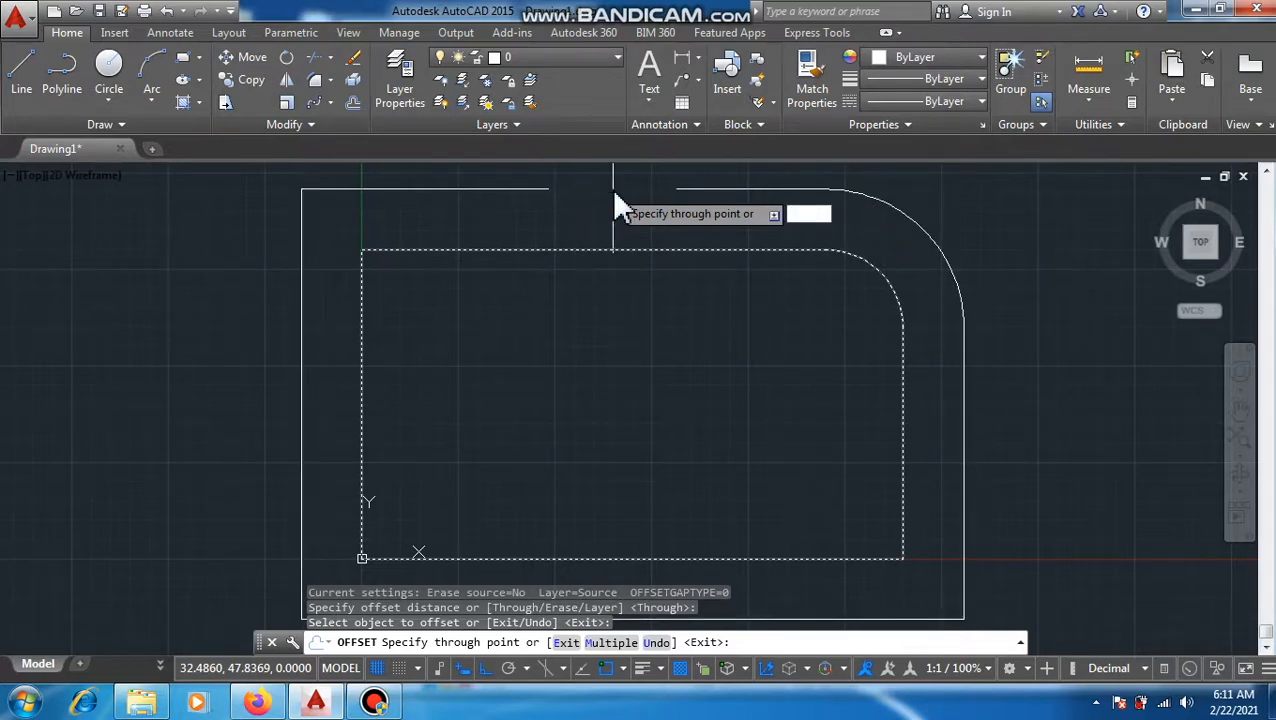
{"action": "key", "text": "Up"}
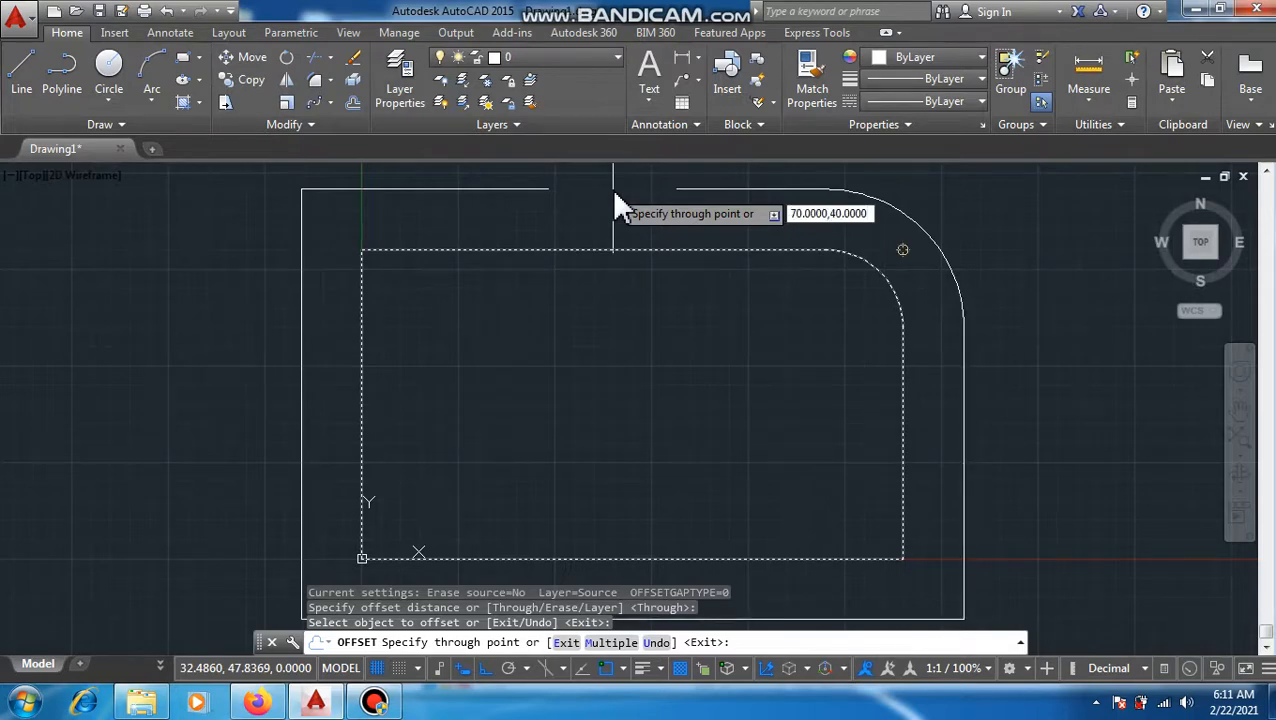
{"action": "key", "text": "Return"}
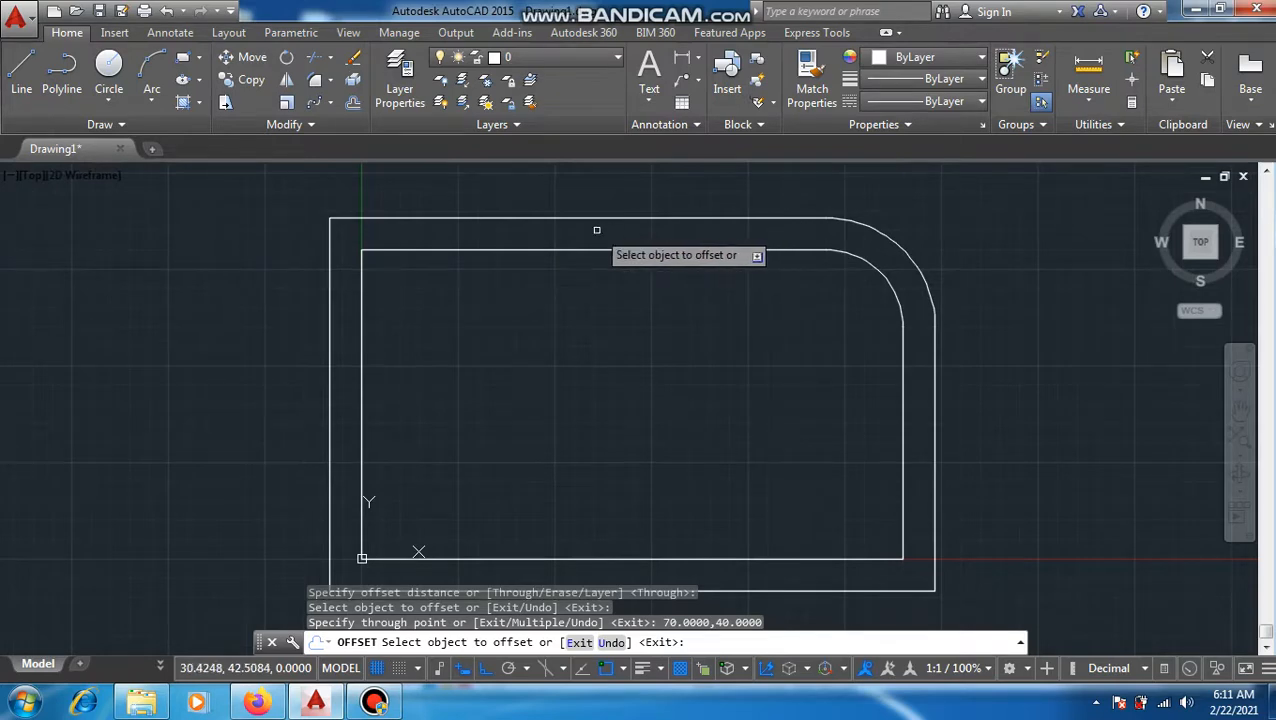
{"action": "key", "text": "Escape"}
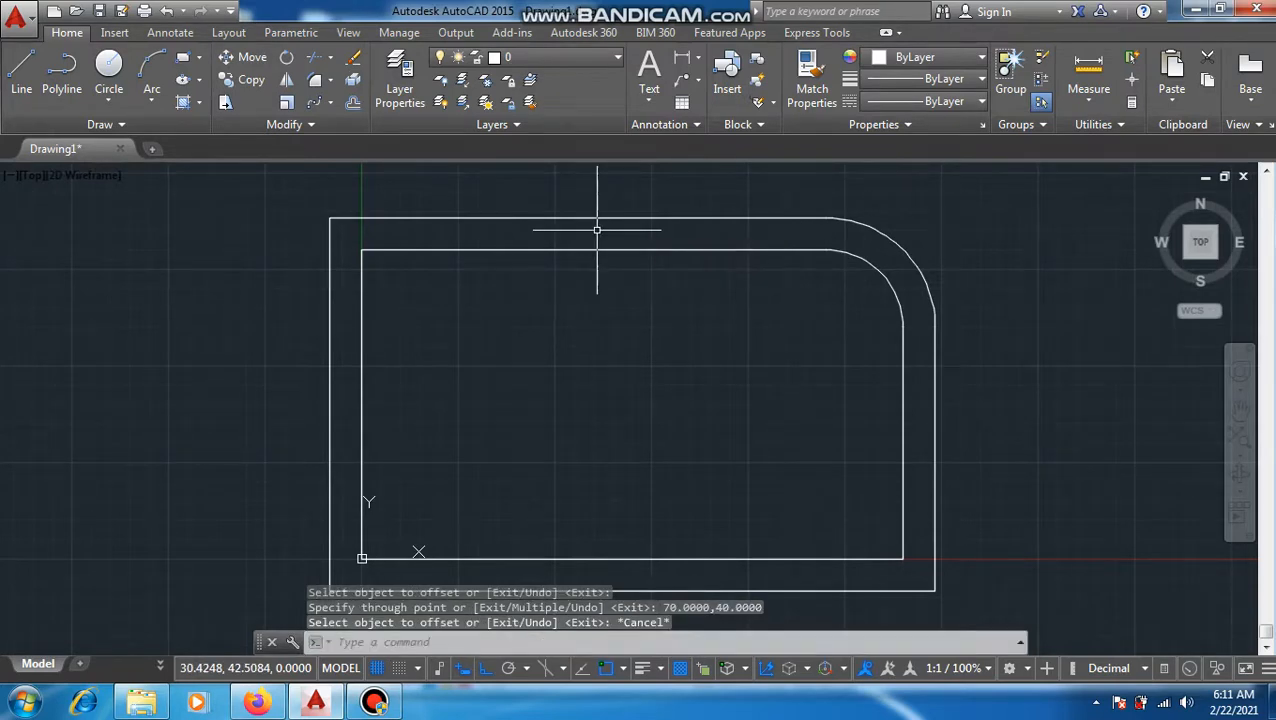
{"action": "key", "text": "ctrl+z"}
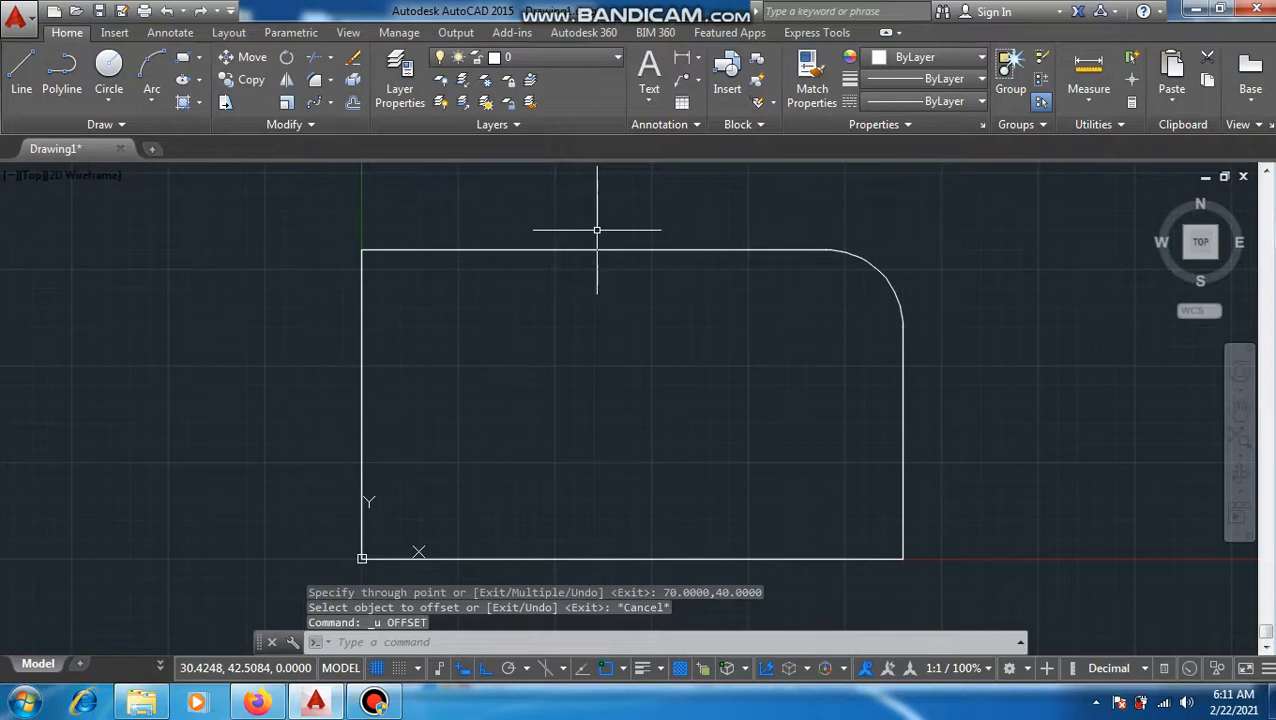
Step: Offset the filleted rectangle outward by 8 units using the Through option
{"action": "type", "text": "o"}
{"action": "key", "text": "Return"}
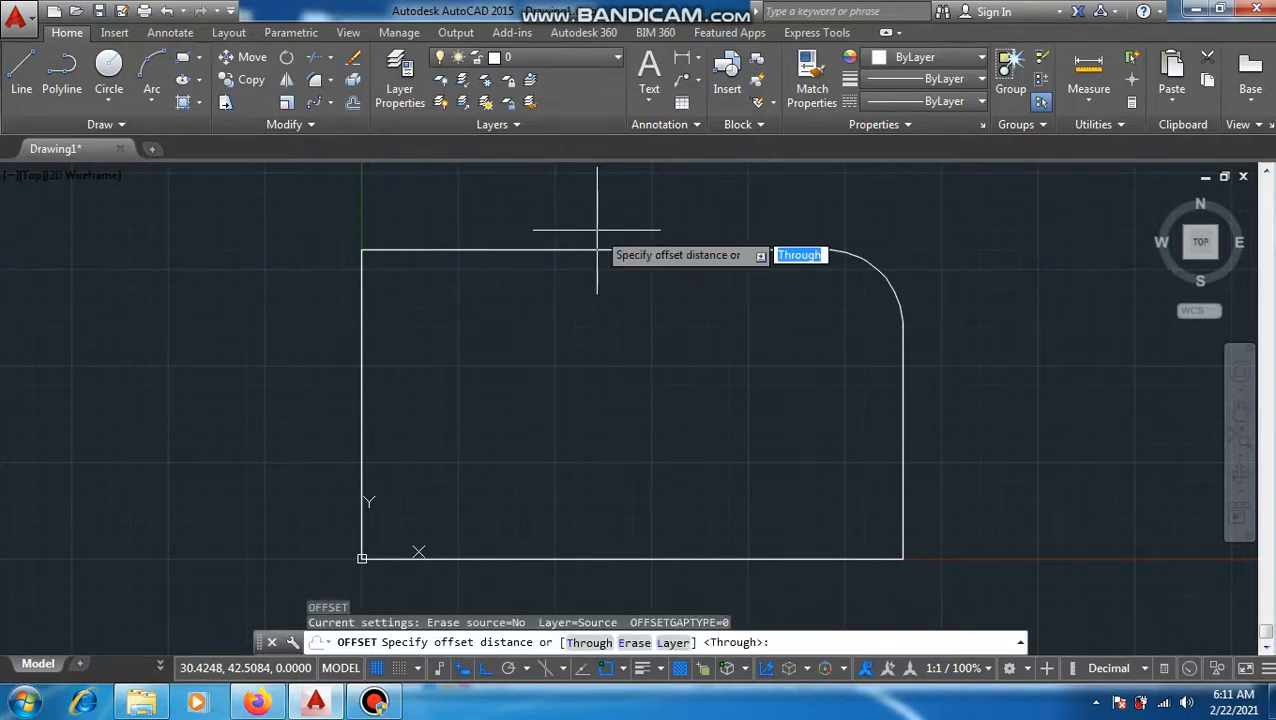
{"action": "key", "text": "Return"}
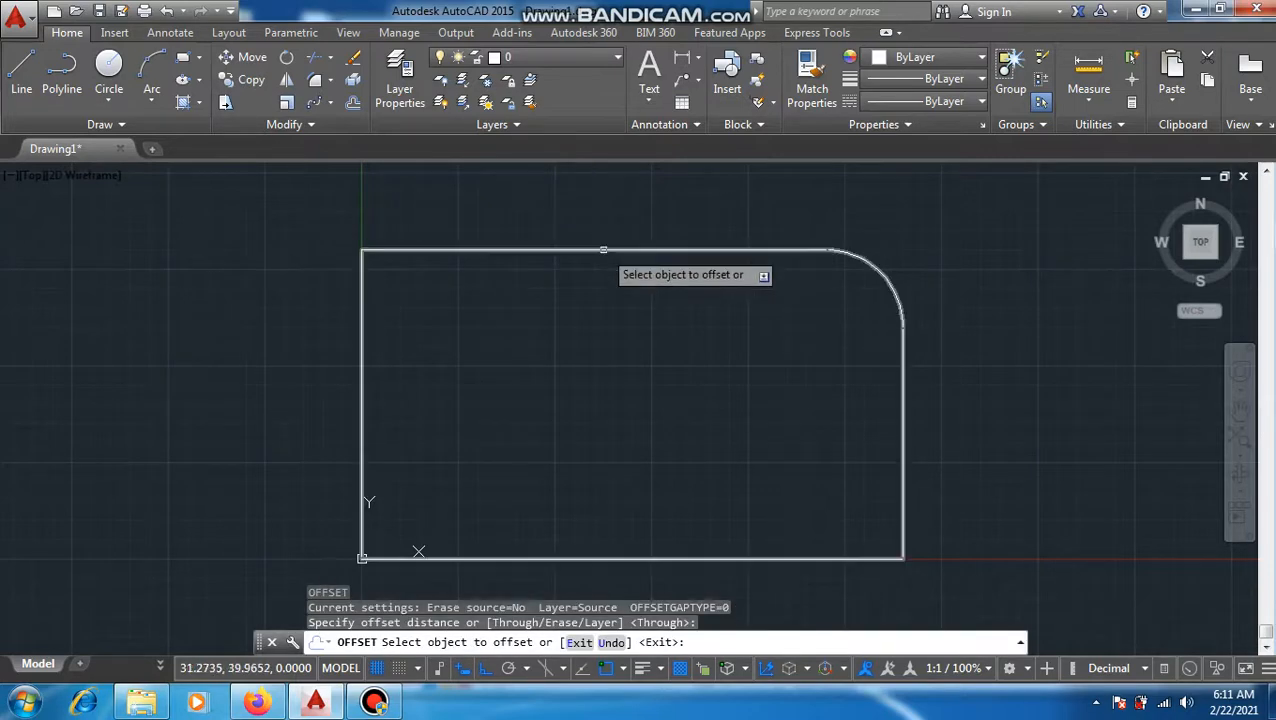
{"action": "left_click", "coordinate": [604, 250]}
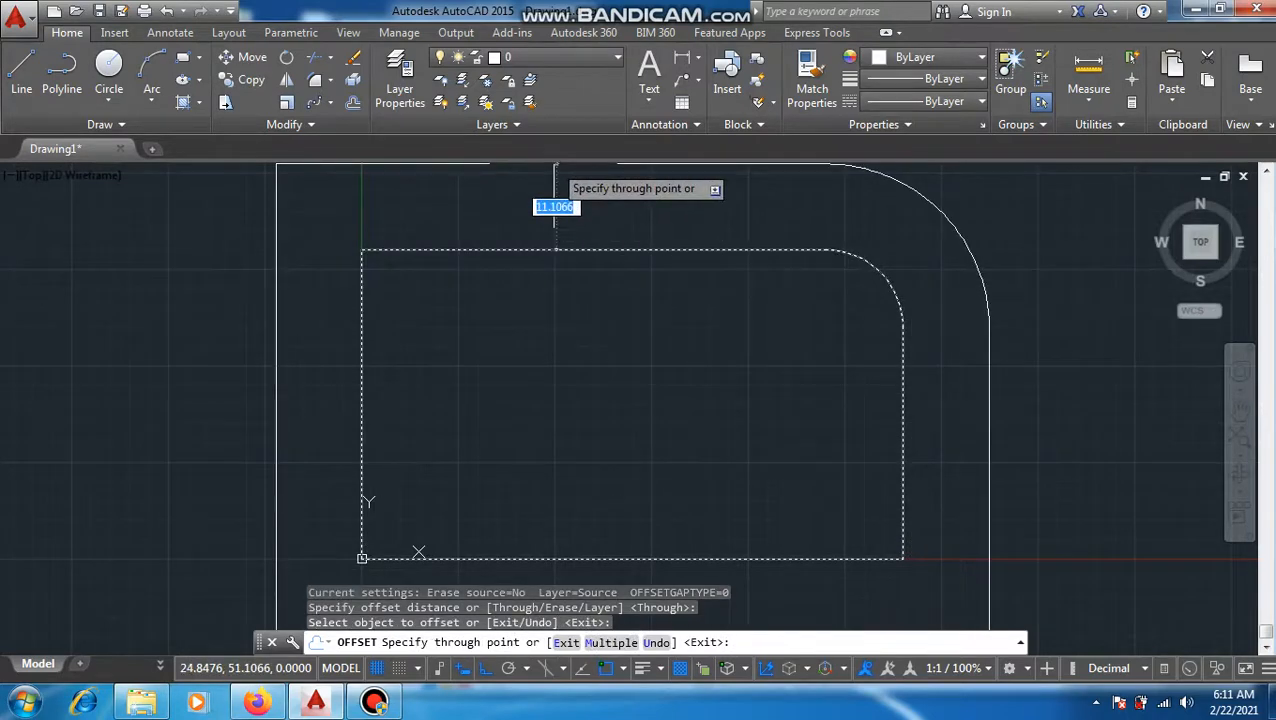
{"action": "type", "text": "8"}
{"action": "key", "text": "Return"}
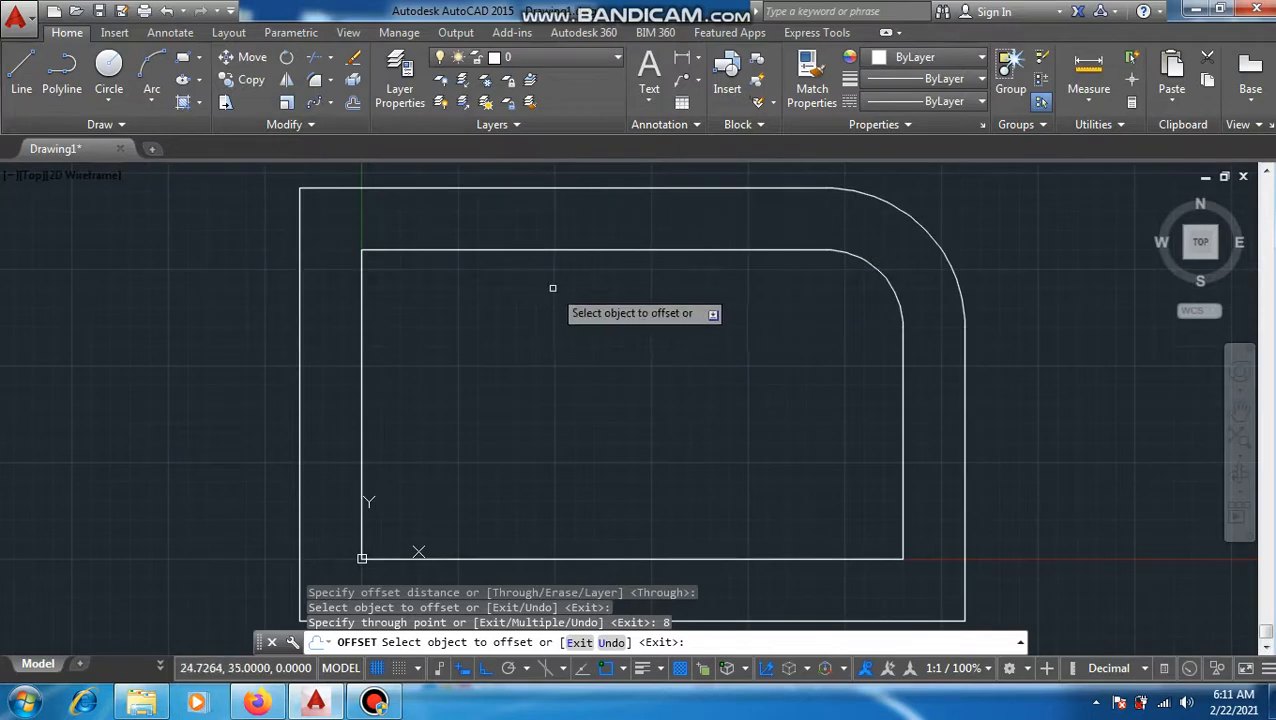
Step: Offset the original filleted rectangle inward by 5 units
{"action": "scroll", "coordinate": [555, 287], "scroll_direction": "down", "scroll_amount": 2}
{"action": "middle_click_drag", "start_coordinate": [644, 316], "coordinate": [402, 334]}
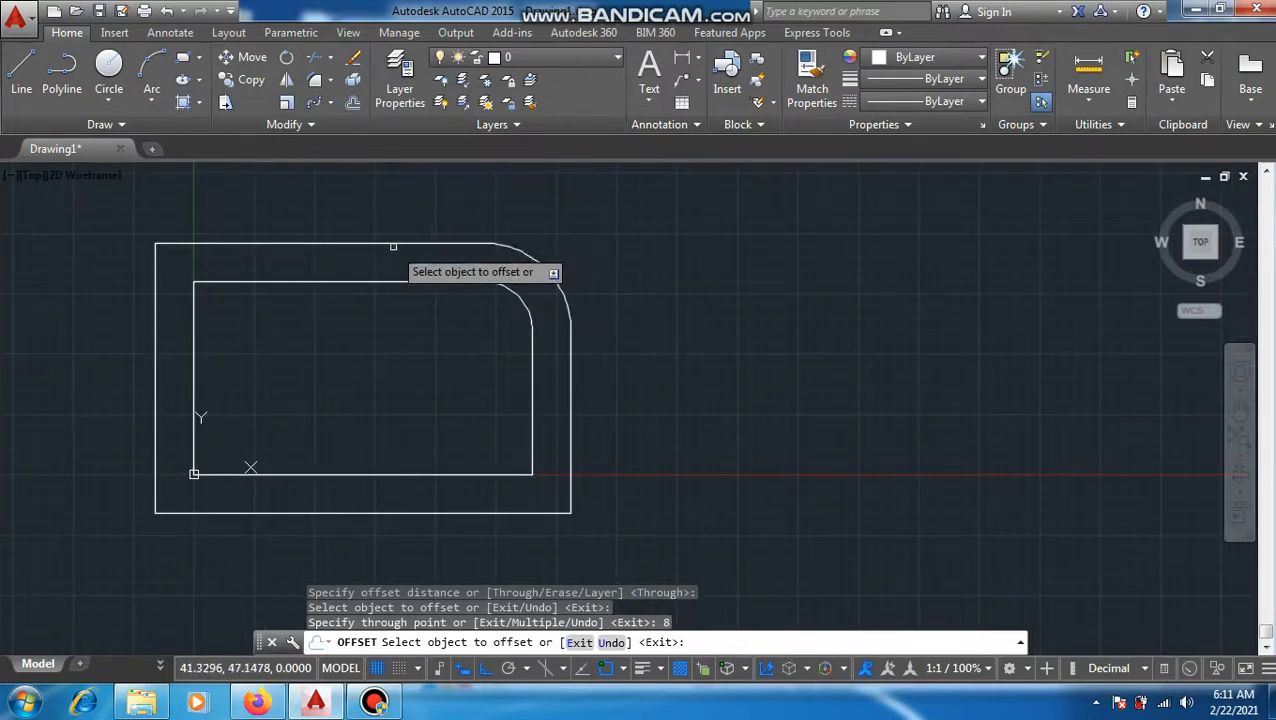
{"action": "type", "text": "o"}
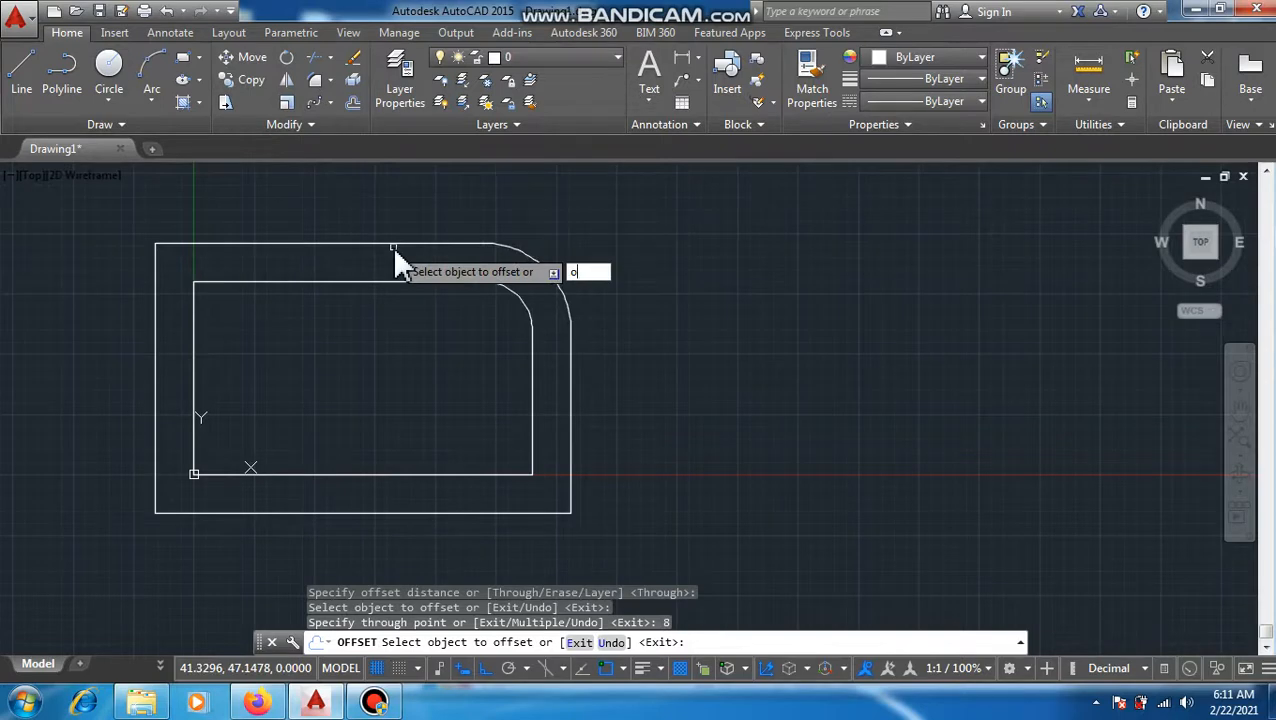
{"action": "key", "text": "Return"}
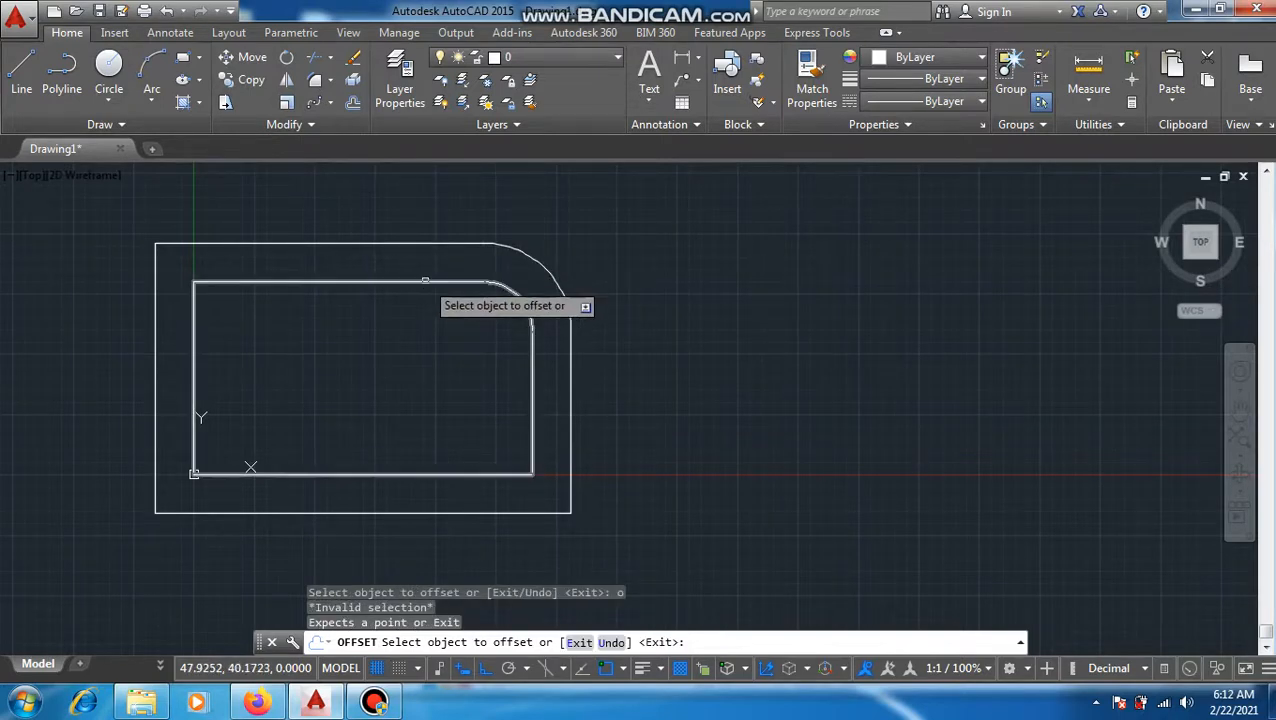
{"action": "left_click", "coordinate": [425, 283]}
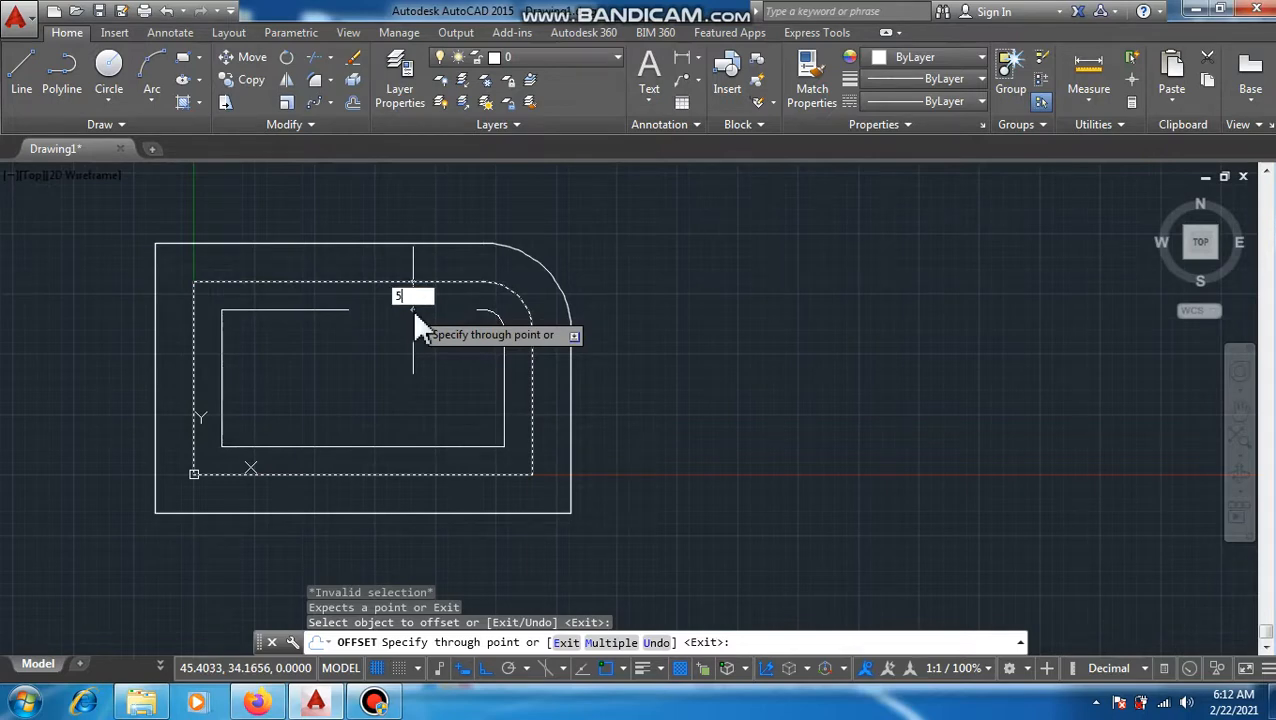
{"action": "key", "text": "Return"}
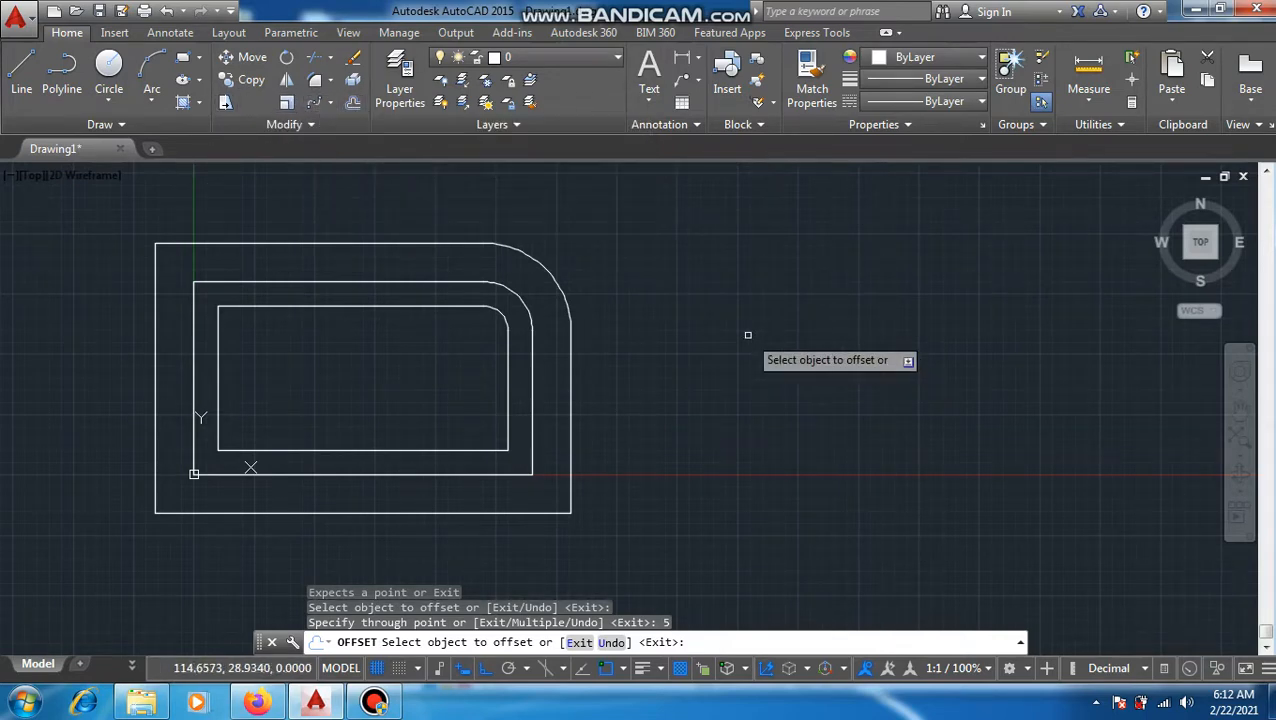
Step: Draw a circle of radius 2 to the right of the offset rectangles, centred at about 106,40
{"action": "type", "text": "c"}
{"action": "key", "text": "Return"}
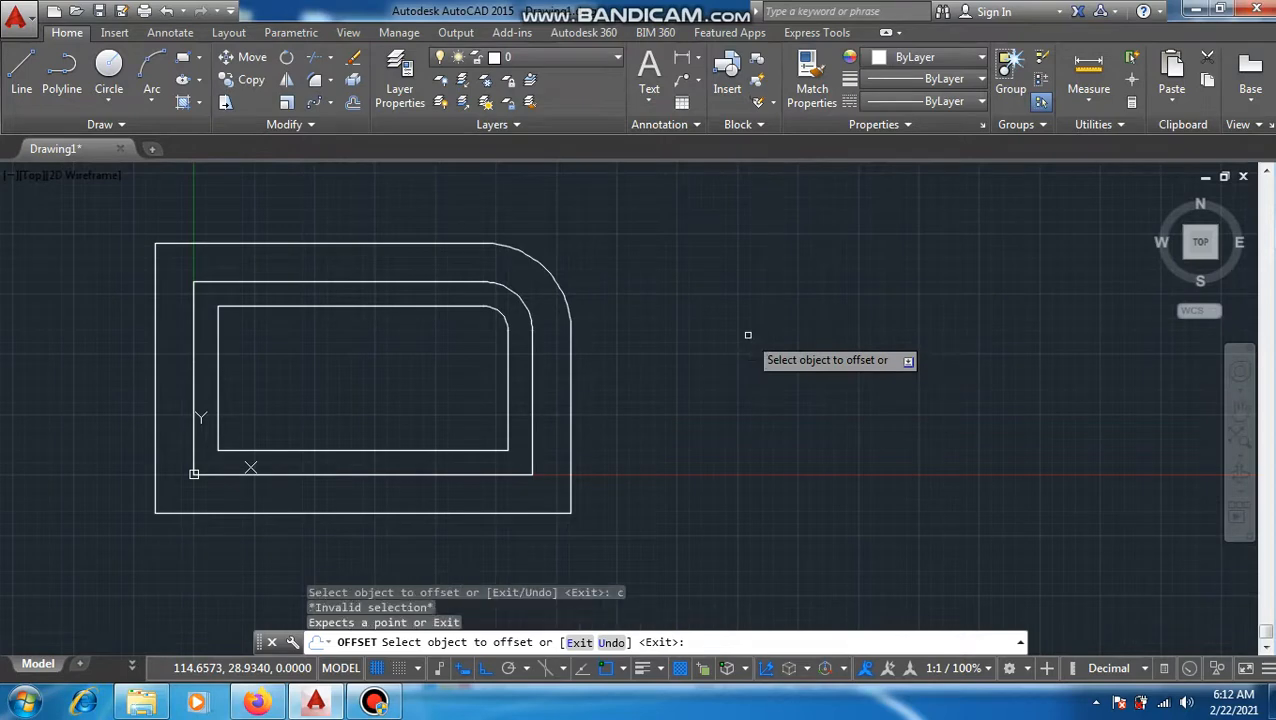
{"action": "key", "text": "Escape"}
{"action": "type", "text": "c"}
{"action": "key", "text": "Return"}
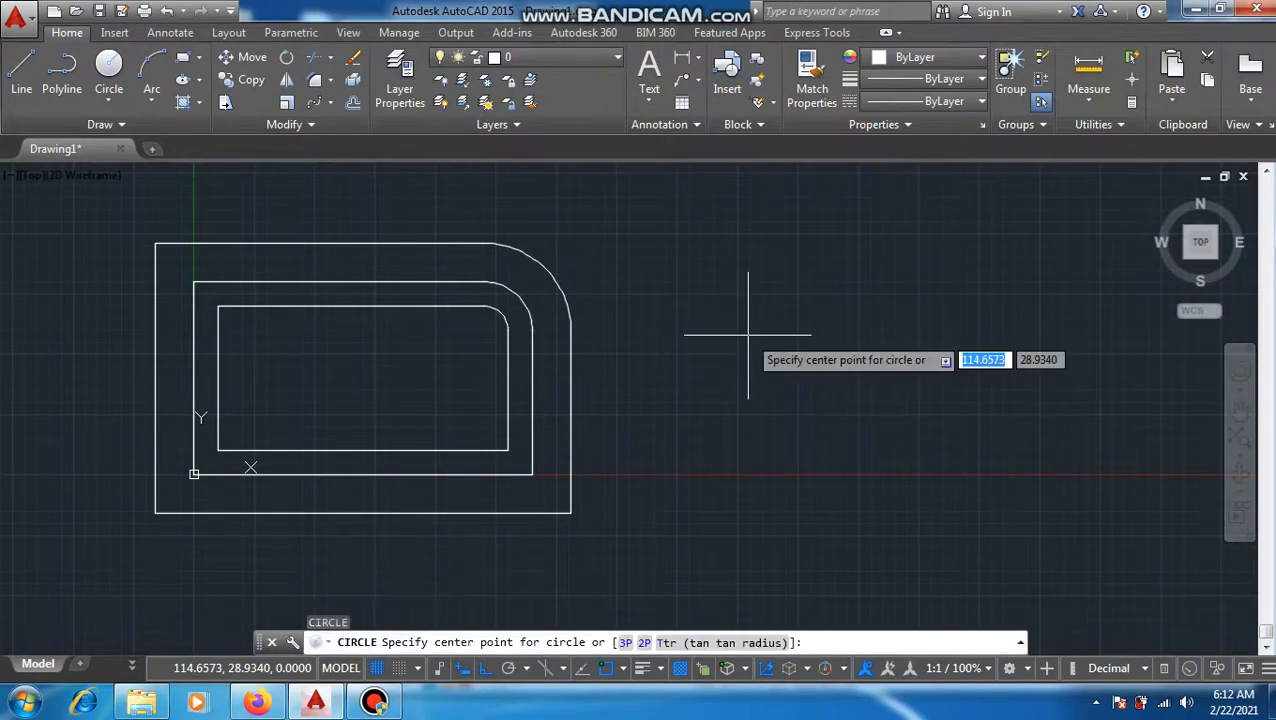
{"action": "left_click", "coordinate": [707, 285]}
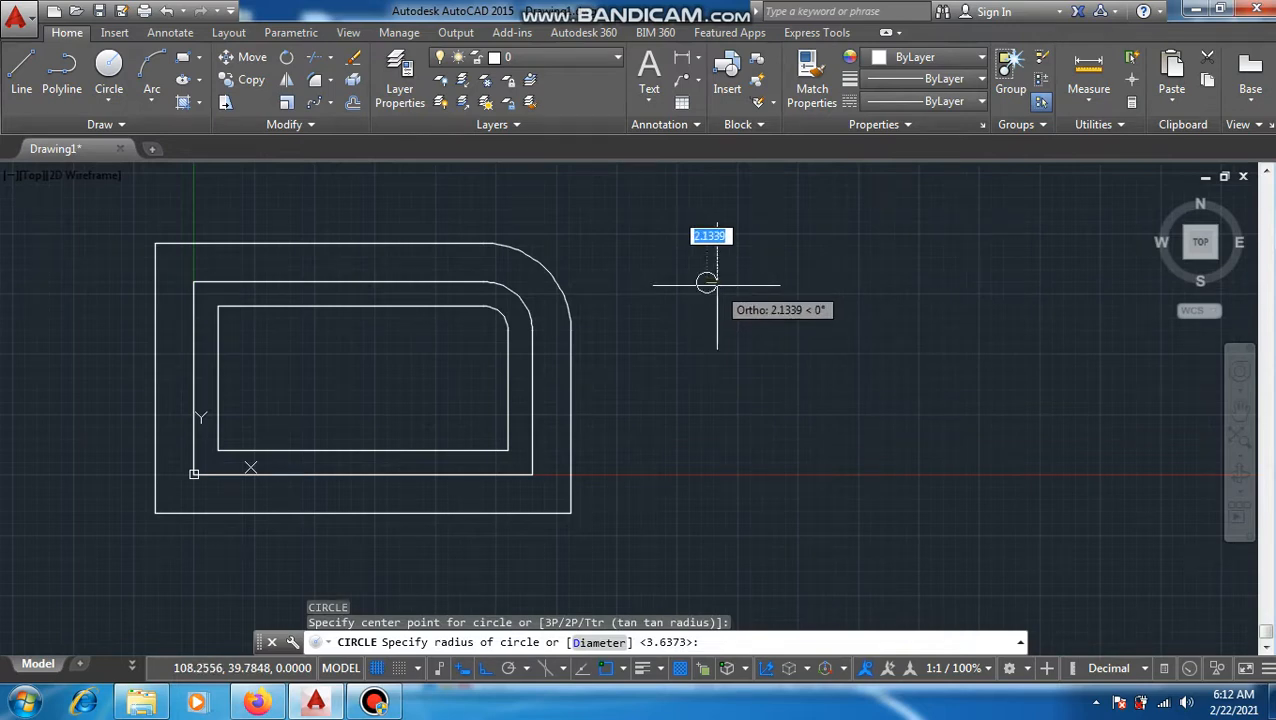
{"action": "key", "text": "Down"}
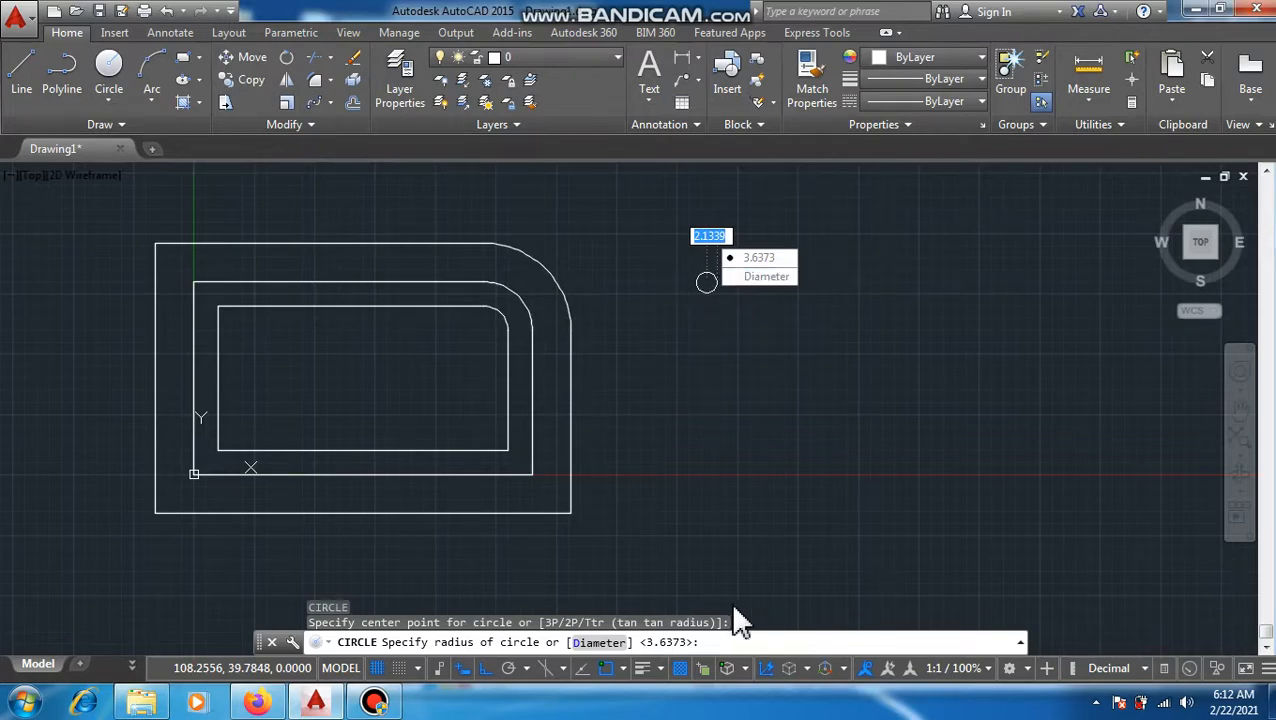
{"action": "type", "text": "3"}
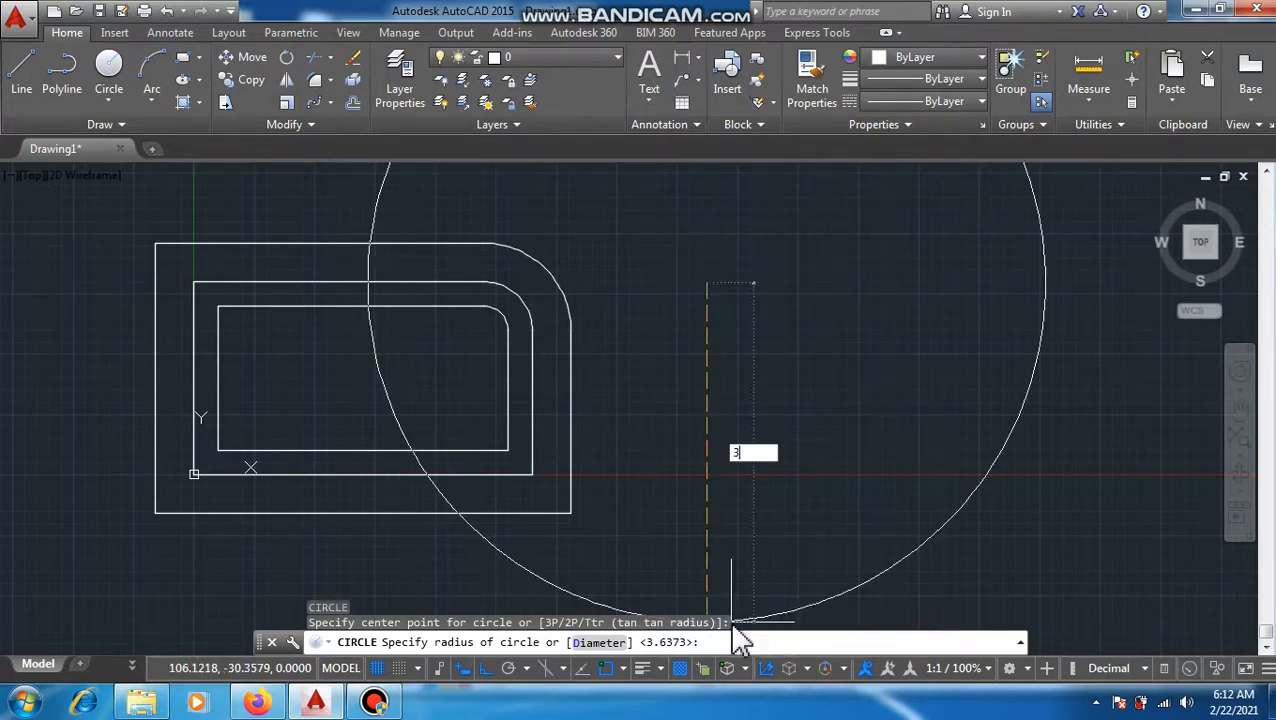
{"action": "key", "text": "BackSpace"}
{"action": "type", "text": "2"}
{"action": "key", "text": "Return"}
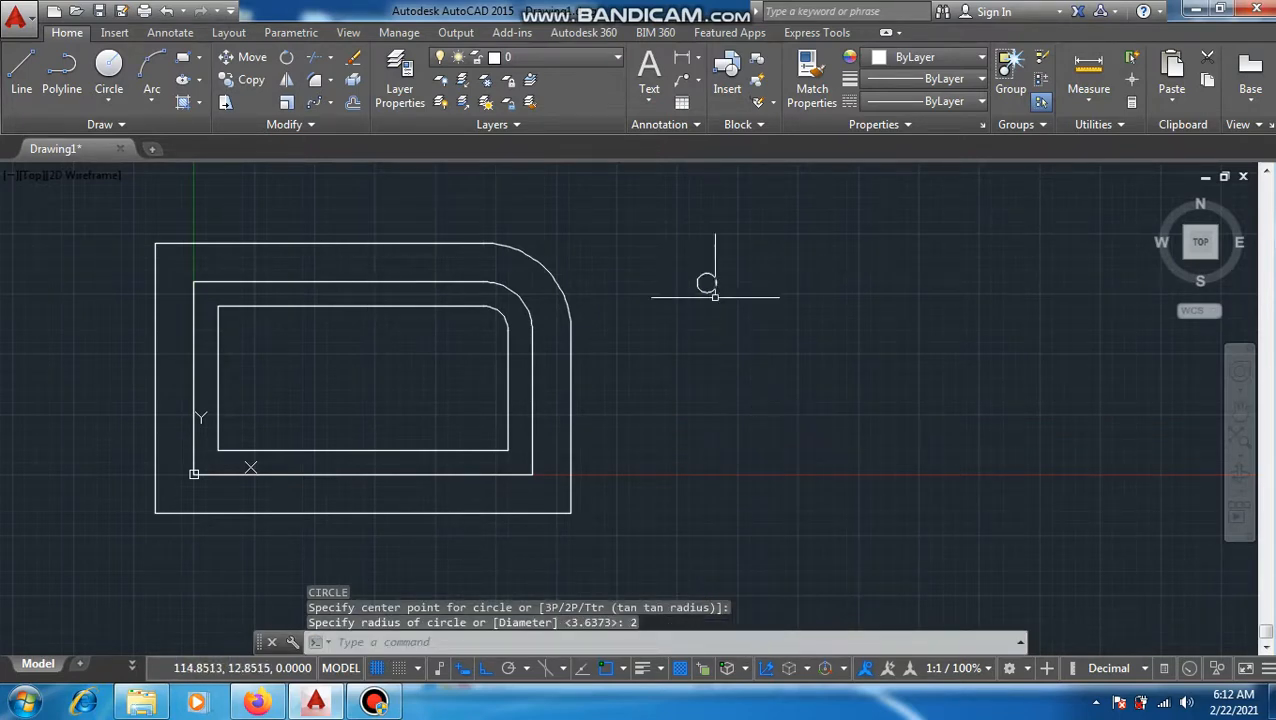
{"action": "middle_click_drag", "start_coordinate": [725, 270], "coordinate": [600, 336]}
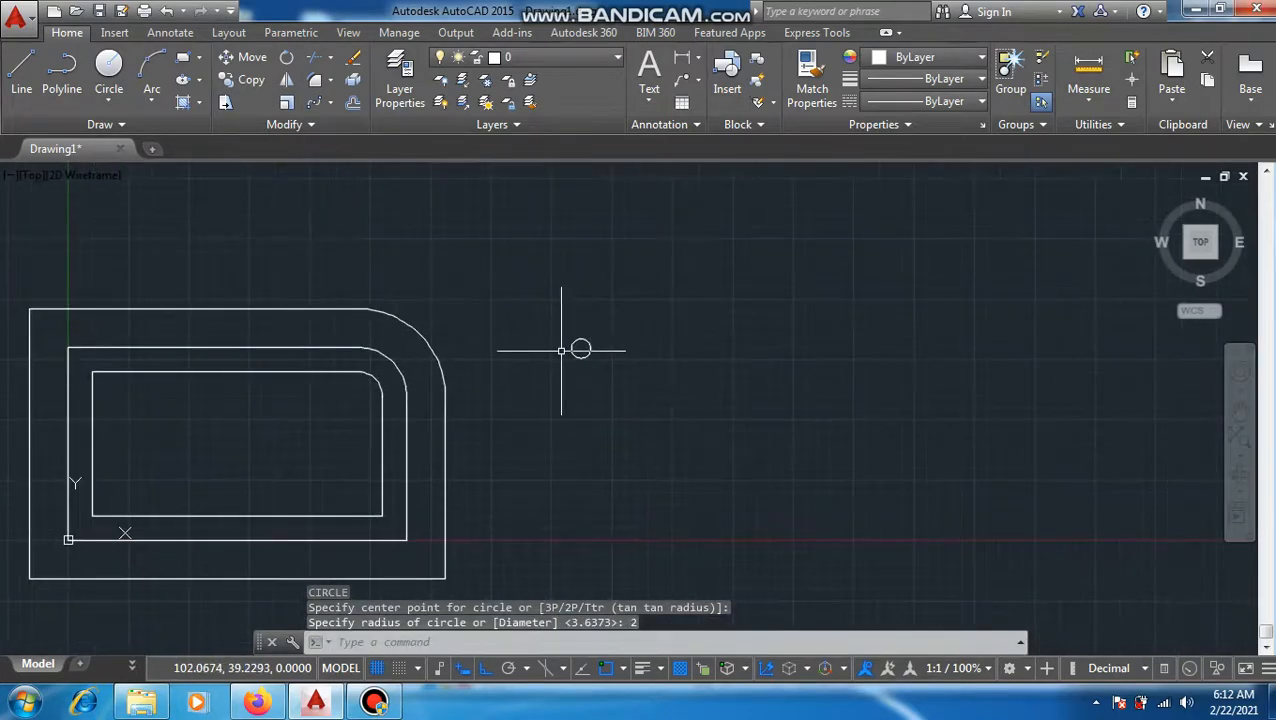
{"action": "scroll", "coordinate": [561, 350], "scroll_direction": "up", "scroll_amount": 3}
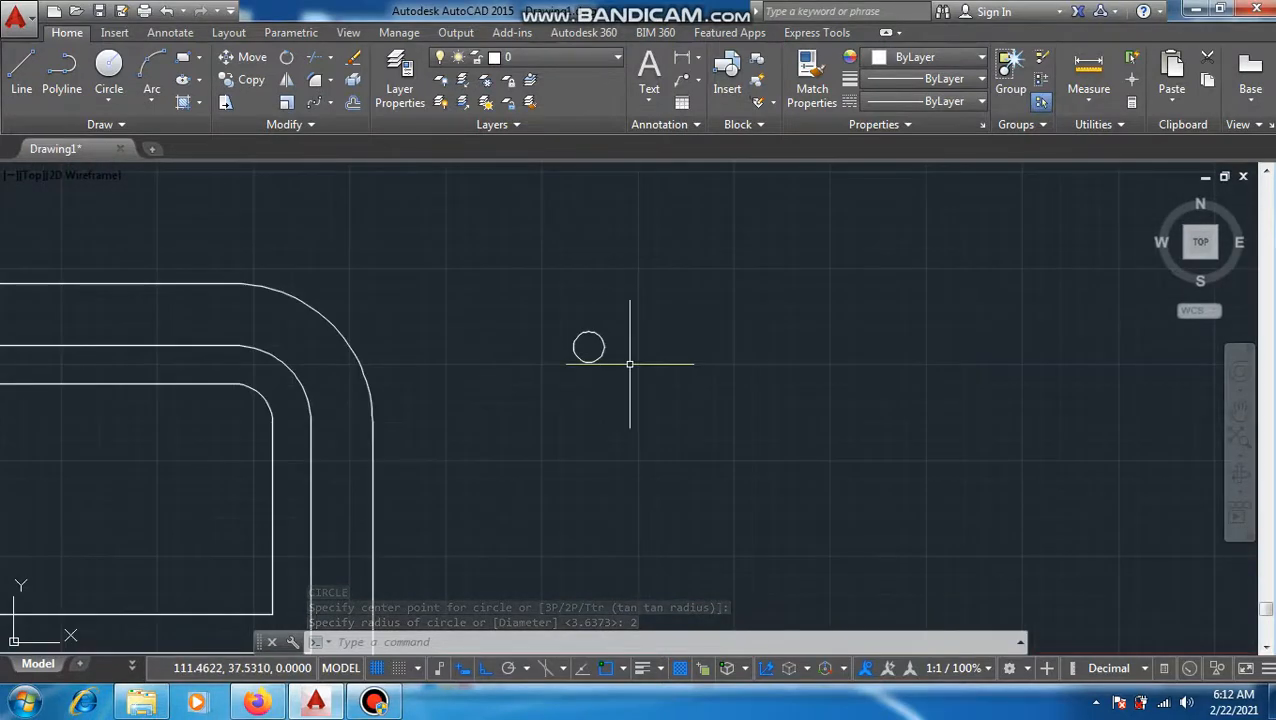
{"action": "middle_click_drag", "start_coordinate": [630, 364], "coordinate": [573, 347]}
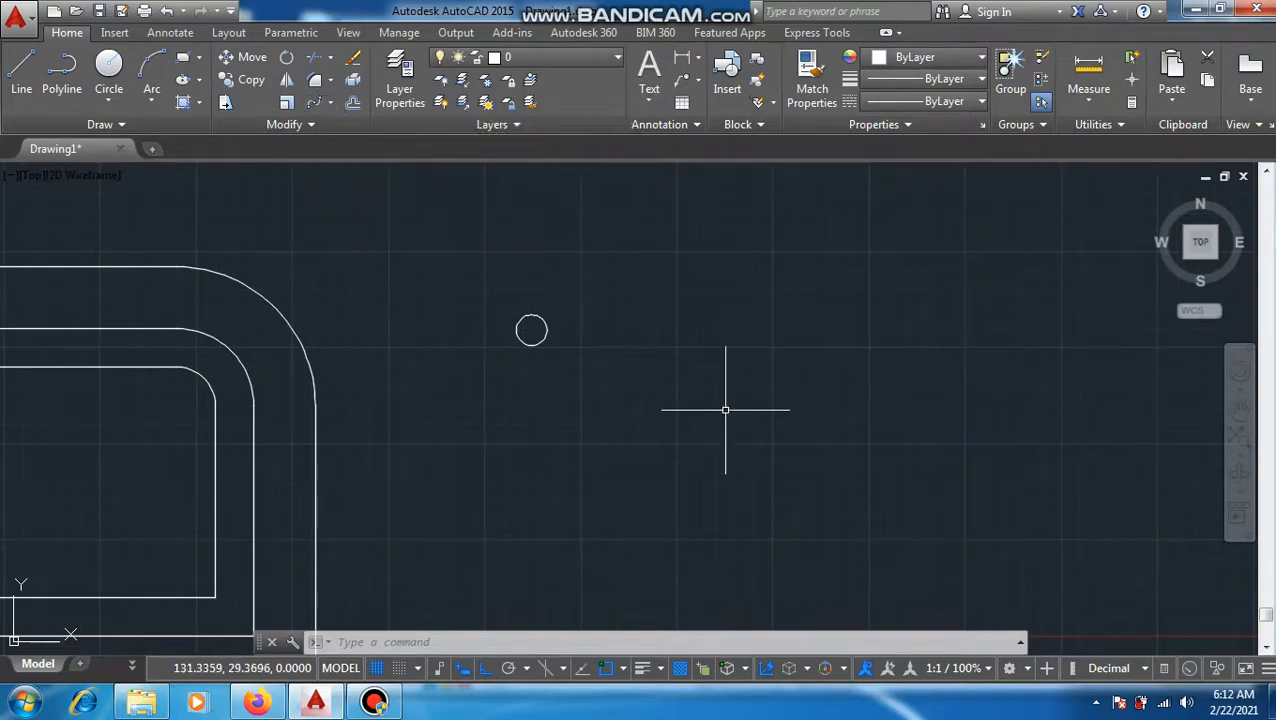
{"action": "type", "text": "AR"}
{"action": "key", "text": "Return"}
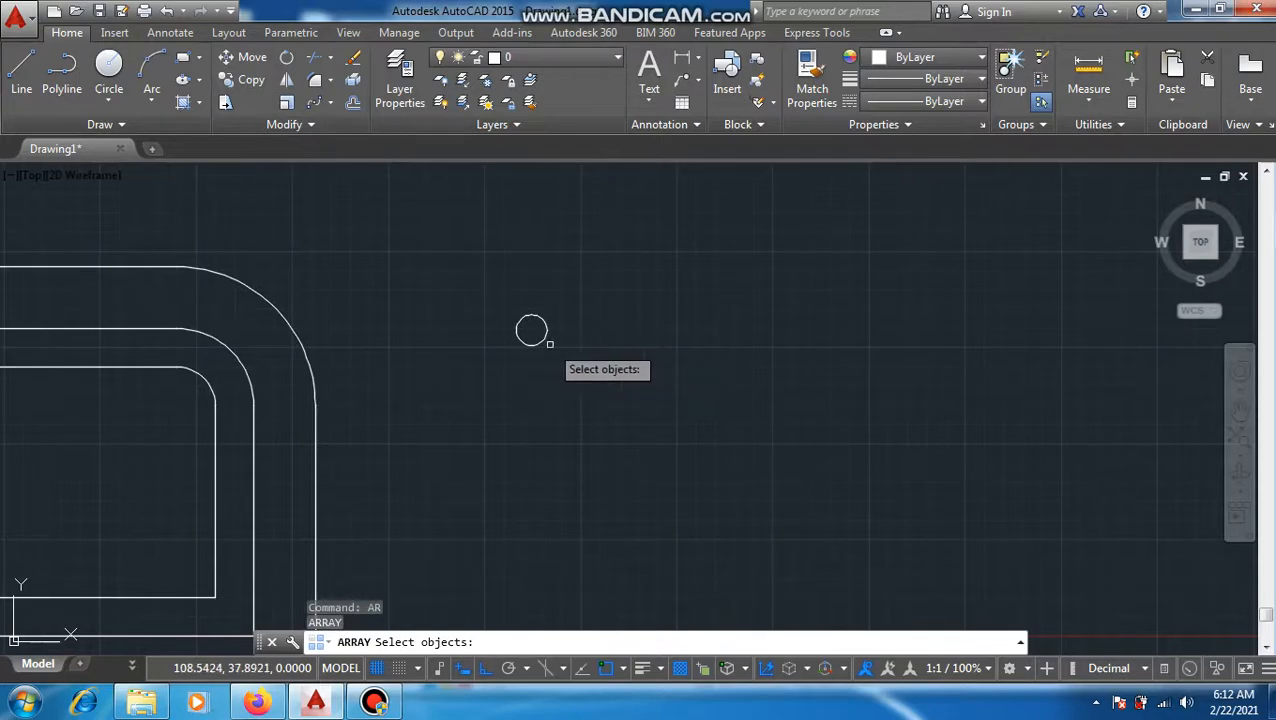
{"action": "key", "text": "Escape"}
{"action": "type", "text": "AR"}
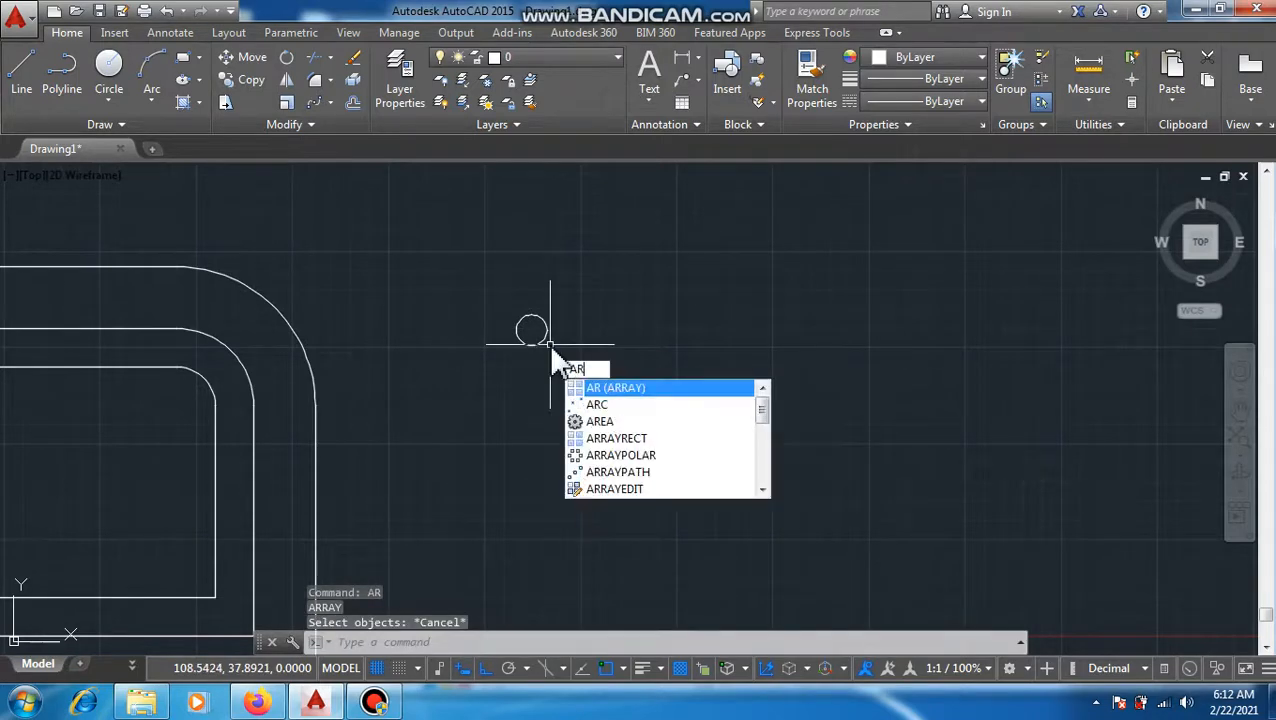
{"action": "key", "text": "Return"}
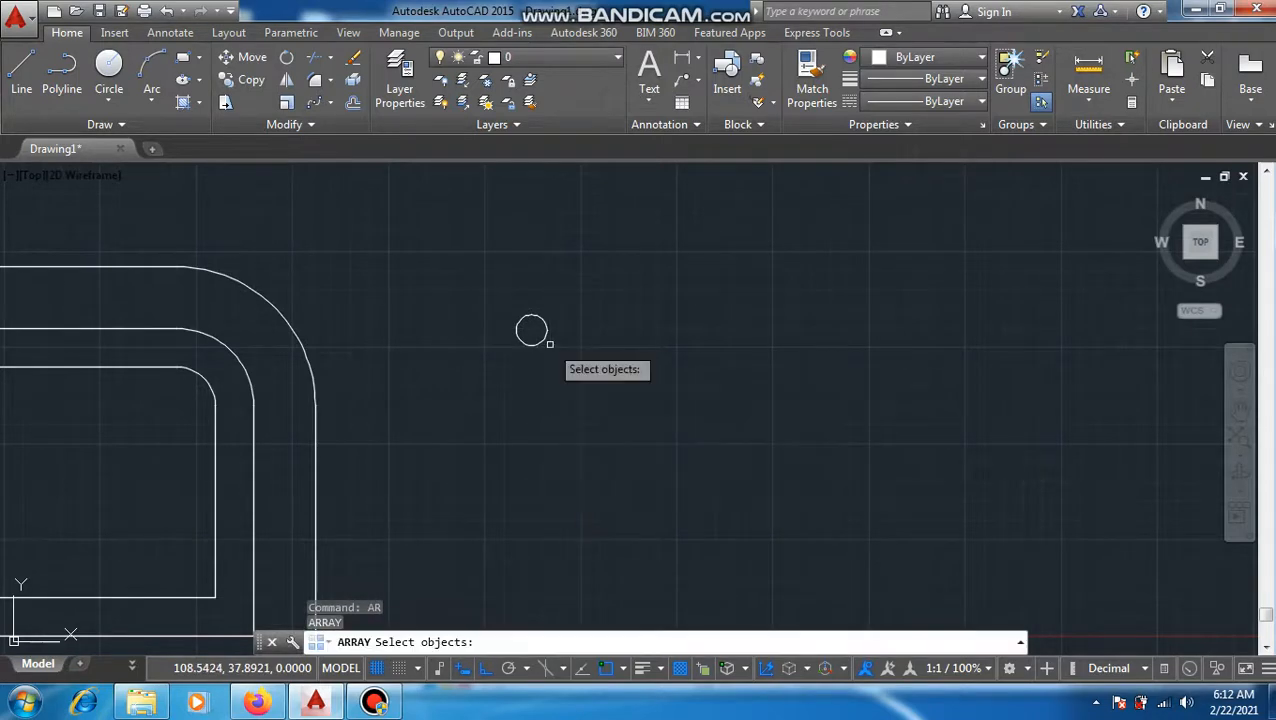
{"action": "left_click", "coordinate": [330, 104]}
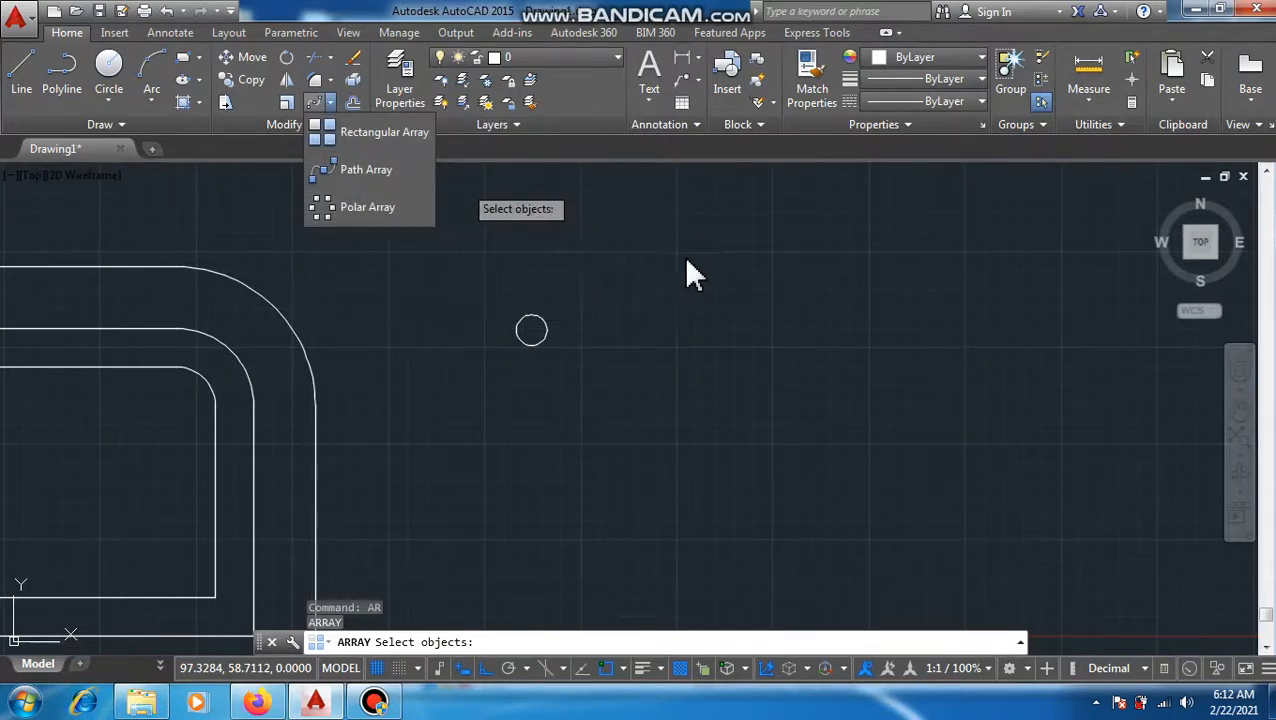
{"action": "key", "text": "Escape"}
{"action": "key", "text": "Escape"}
Step: Create a rectangular array from the radius 2 circle
{"action": "type", "text": "AR"}
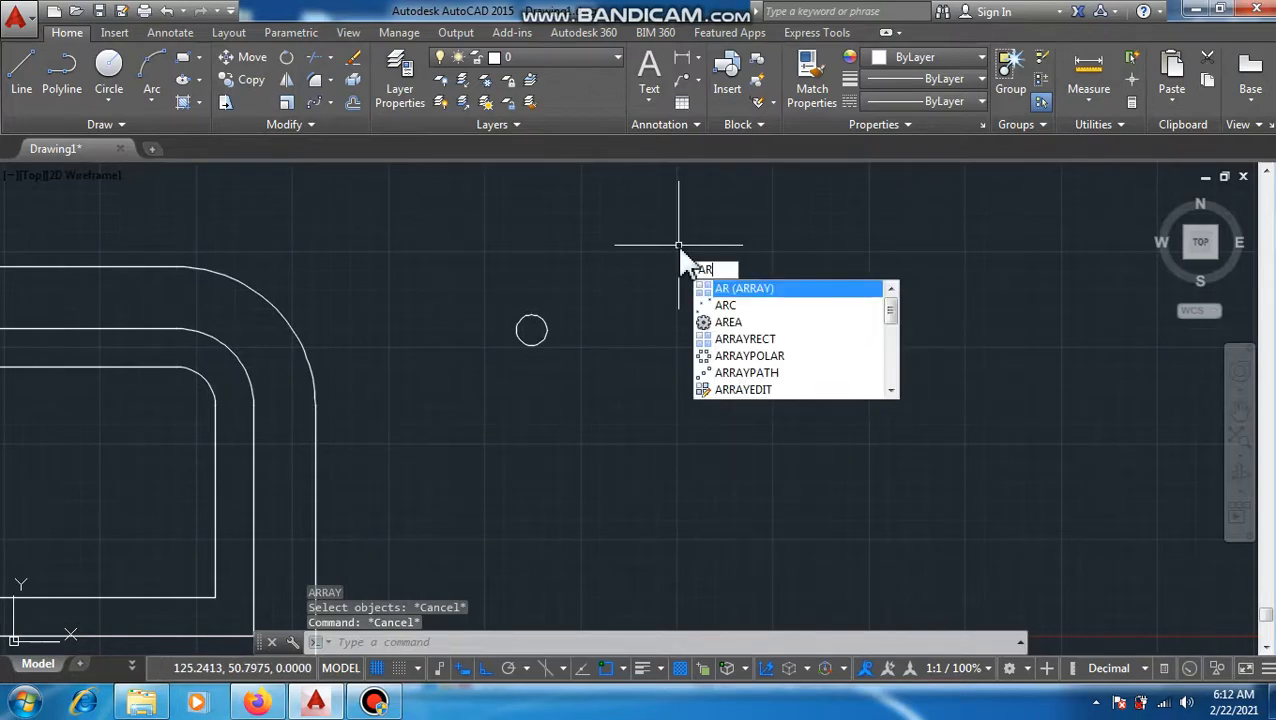
{"action": "key", "text": "Return"}
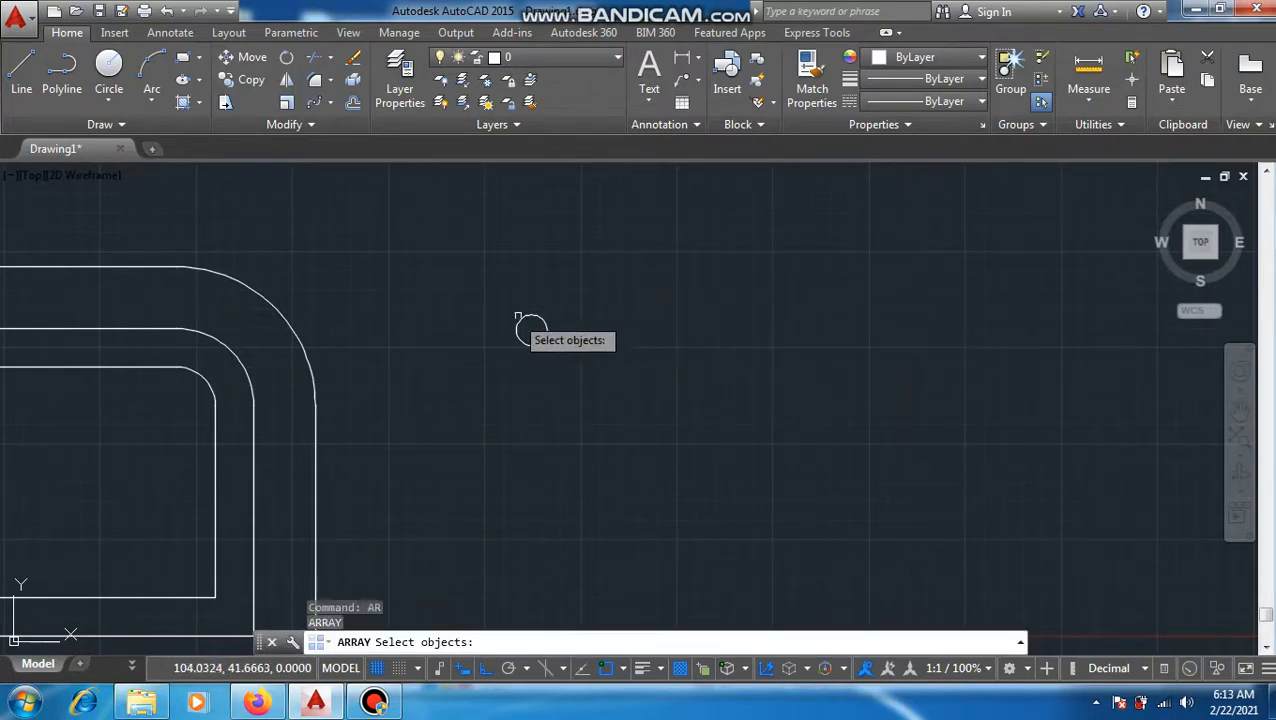
{"action": "left_click", "coordinate": [518, 318]}
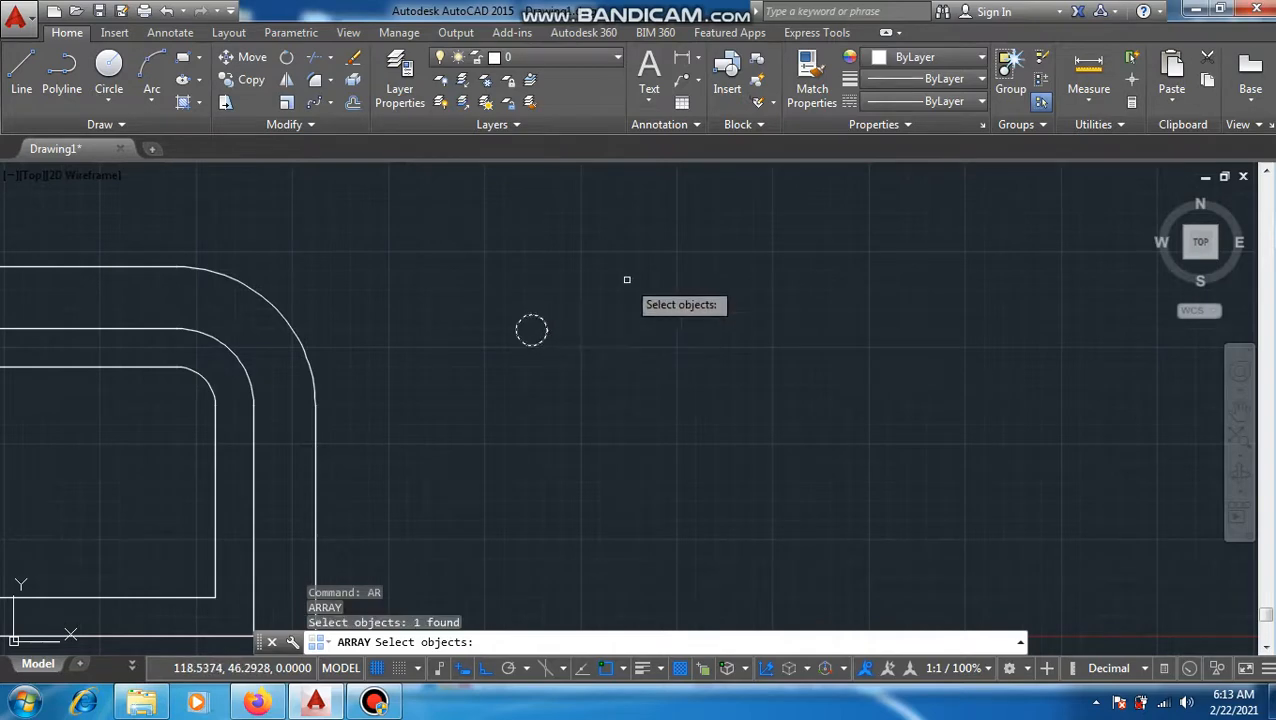
{"action": "key", "text": "Return"}
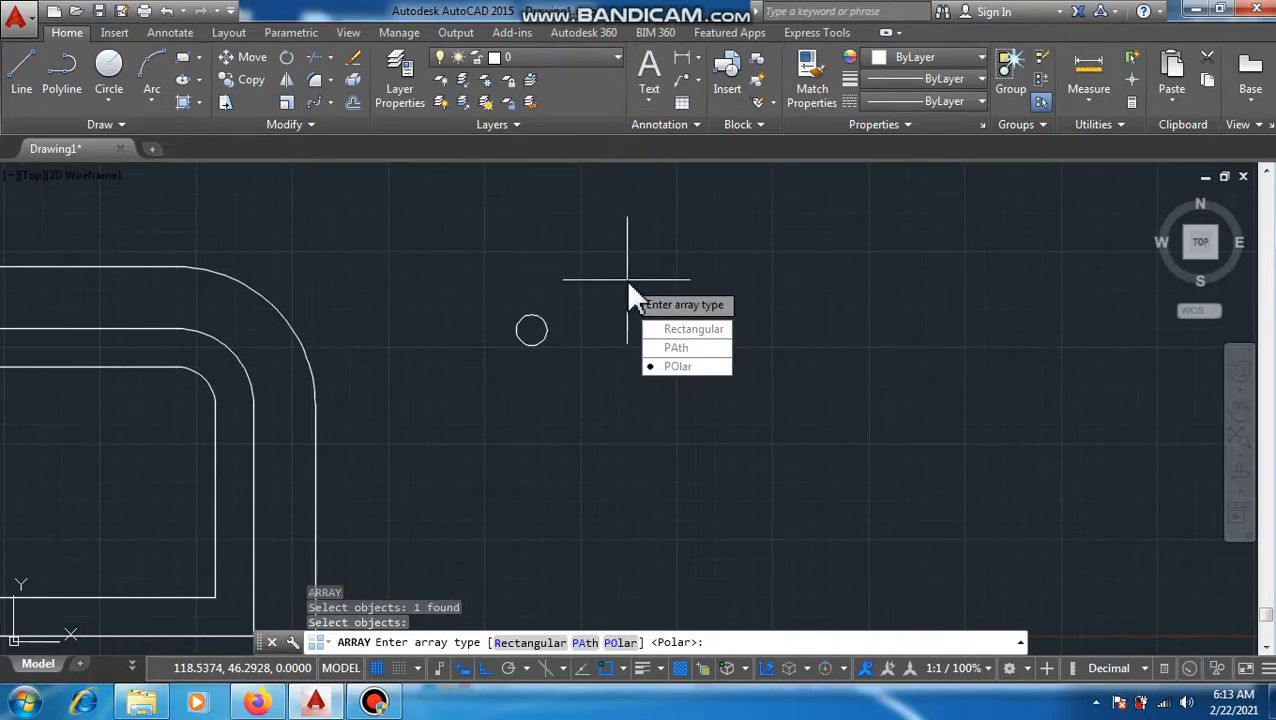
{"action": "left_click", "coordinate": [700, 332]}
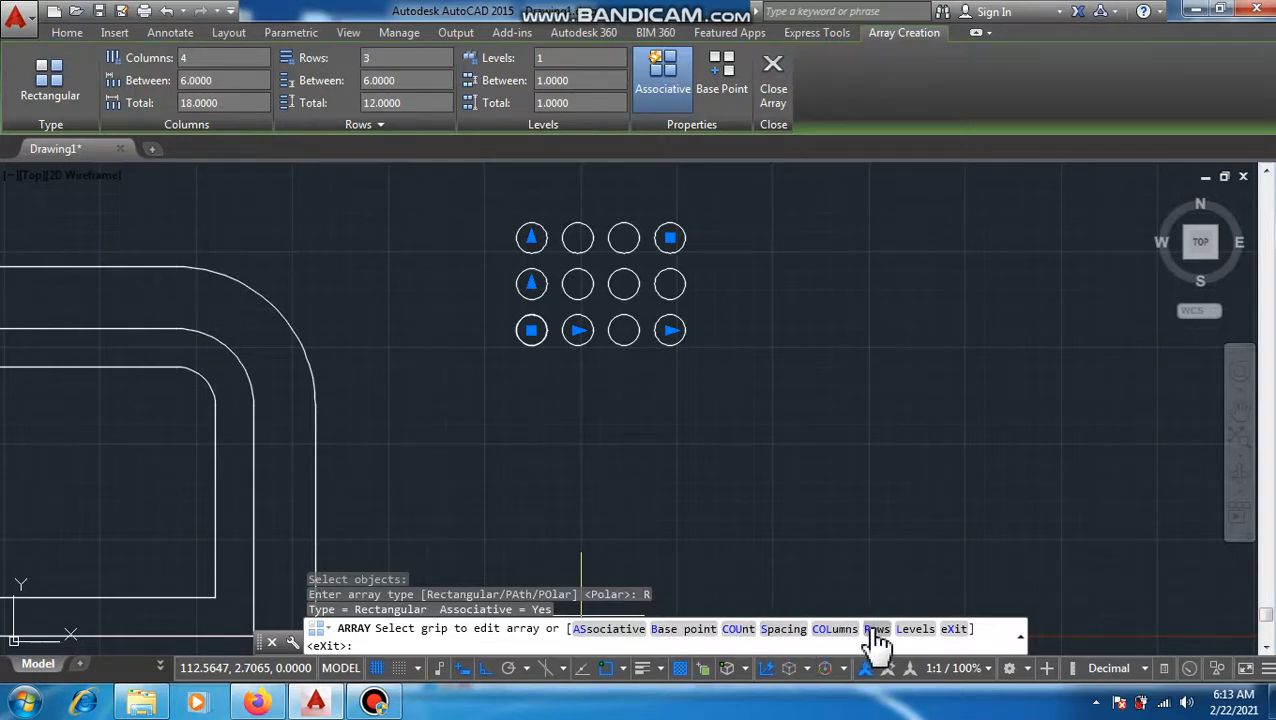
Step: Set the circle array's spacing to 8 between columns and 8 between rows
{"action": "left_click", "coordinate": [783, 629]}
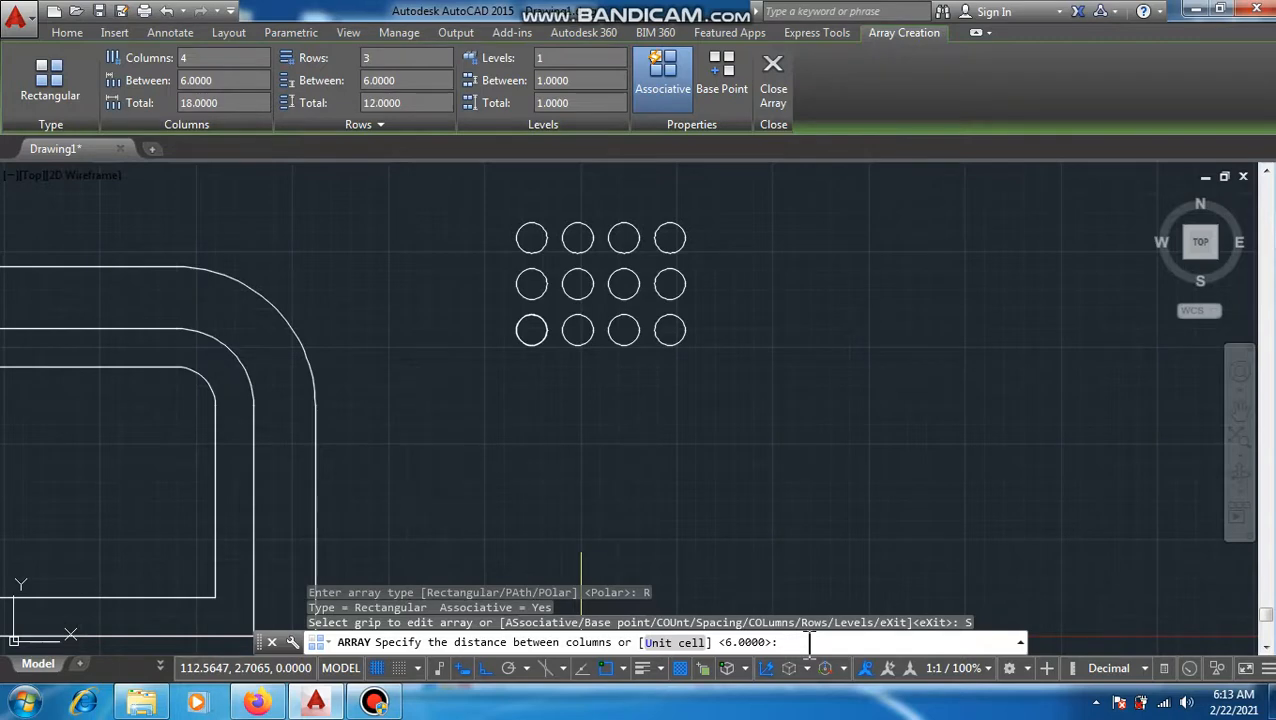
{"action": "type", "text": "8"}
{"action": "key", "text": "Return"}
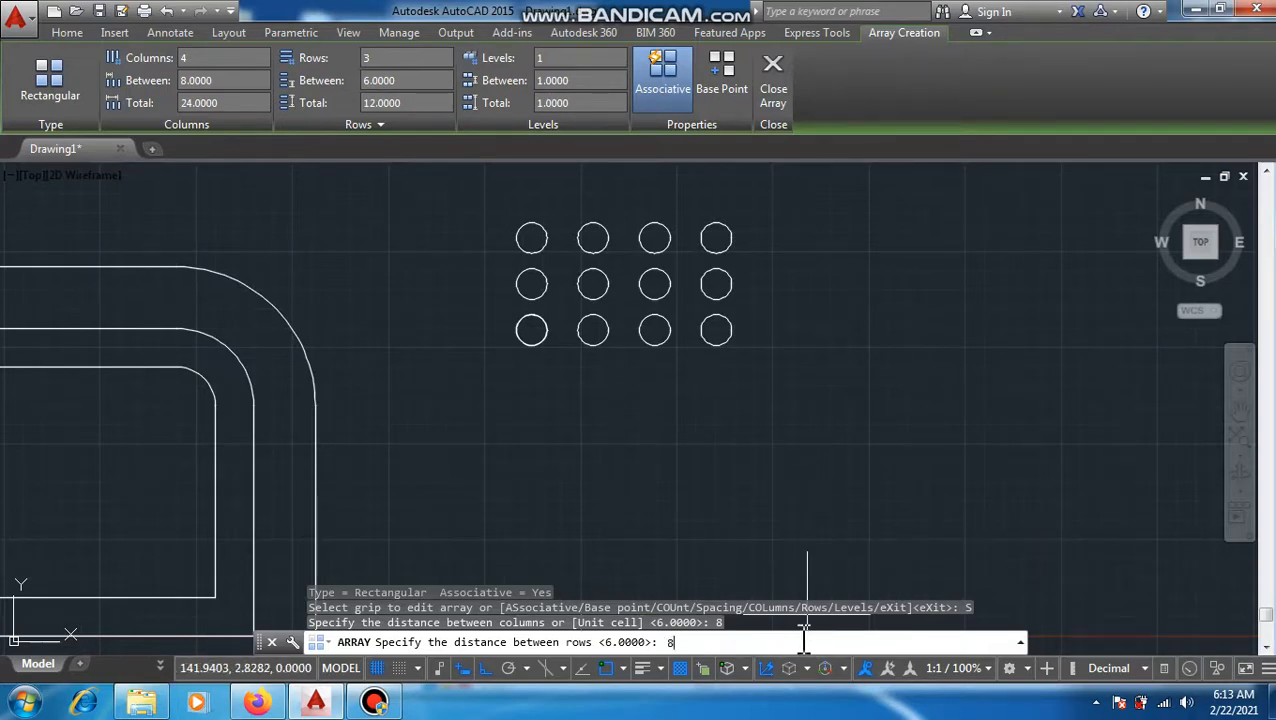
{"action": "key", "text": "Return"}
Step: Set the circle array's count to 5 columns and 8 rows, and finish the array
{"action": "mouse_move", "coordinate": [569, 207]}
{"action": "middle_mouse_down"}
{"action": "mouse_move", "coordinate": [563, 305]}
{"action": "mouse_move", "coordinate": [497, 298]}
{"action": "middle_mouse_up"}
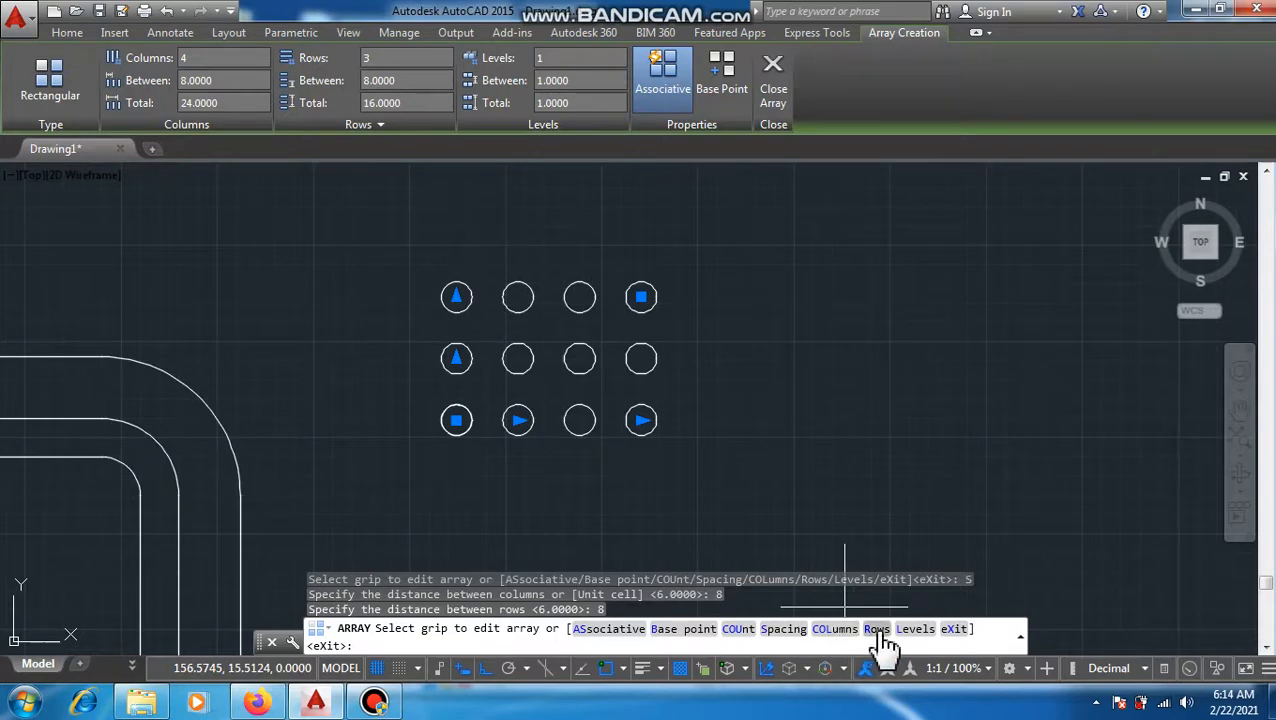
{"action": "left_click", "coordinate": [738, 629]}
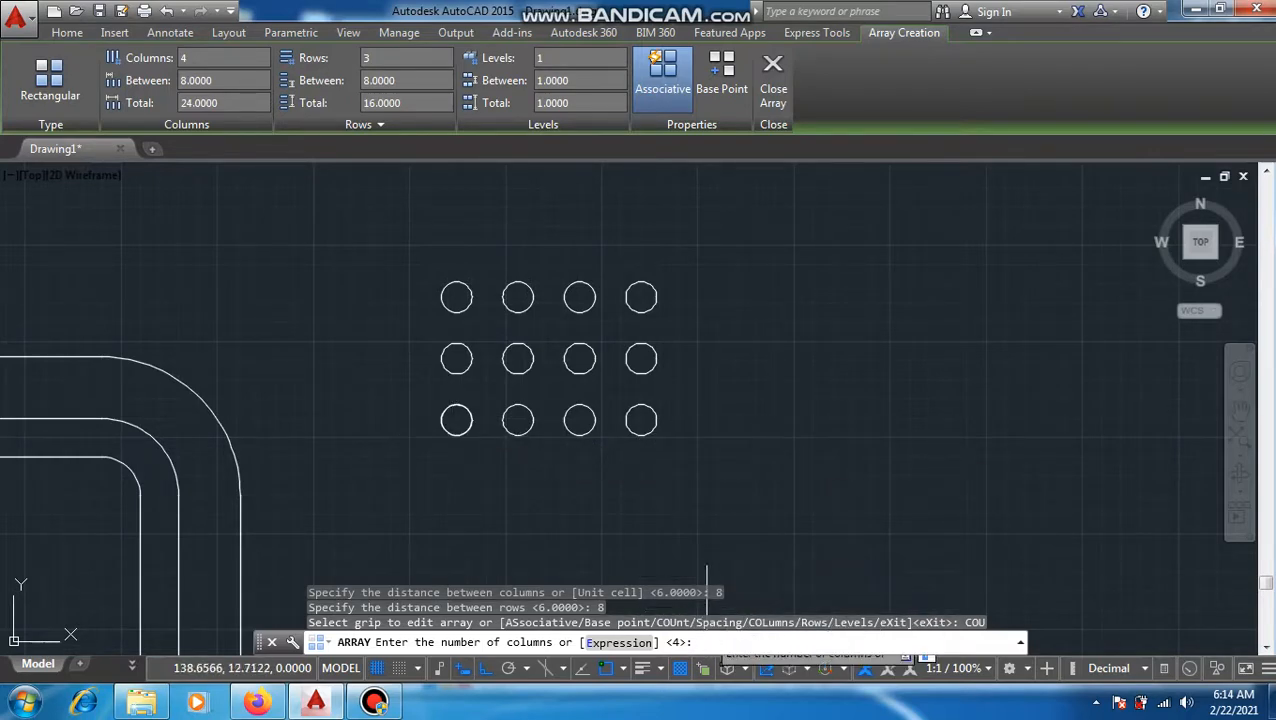
{"action": "key", "text": "Return"}
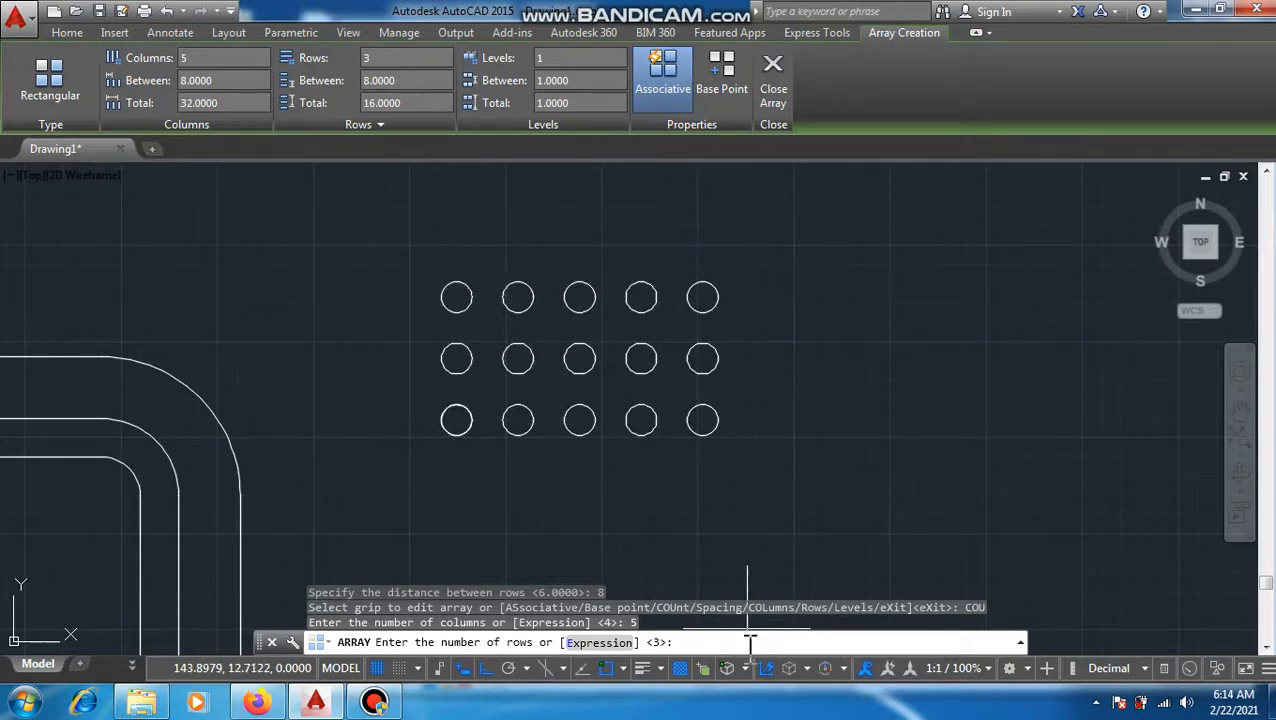
{"action": "key", "text": "Return"}
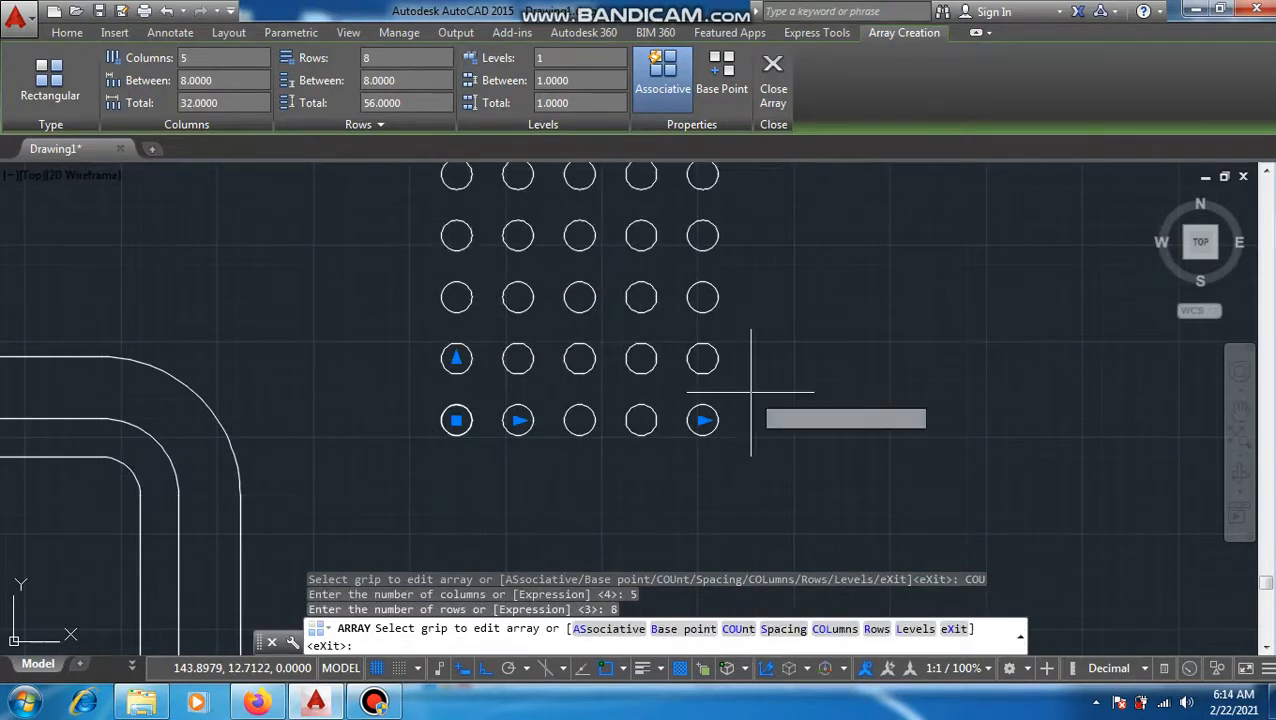
{"action": "mouse_move", "coordinate": [723, 353]}
{"action": "middle_mouse_down"}
{"action": "mouse_move", "coordinate": [649, 470]}
{"action": "mouse_move", "coordinate": [641, 515]}
{"action": "mouse_move", "coordinate": [666, 470]}
{"action": "middle_mouse_up"}
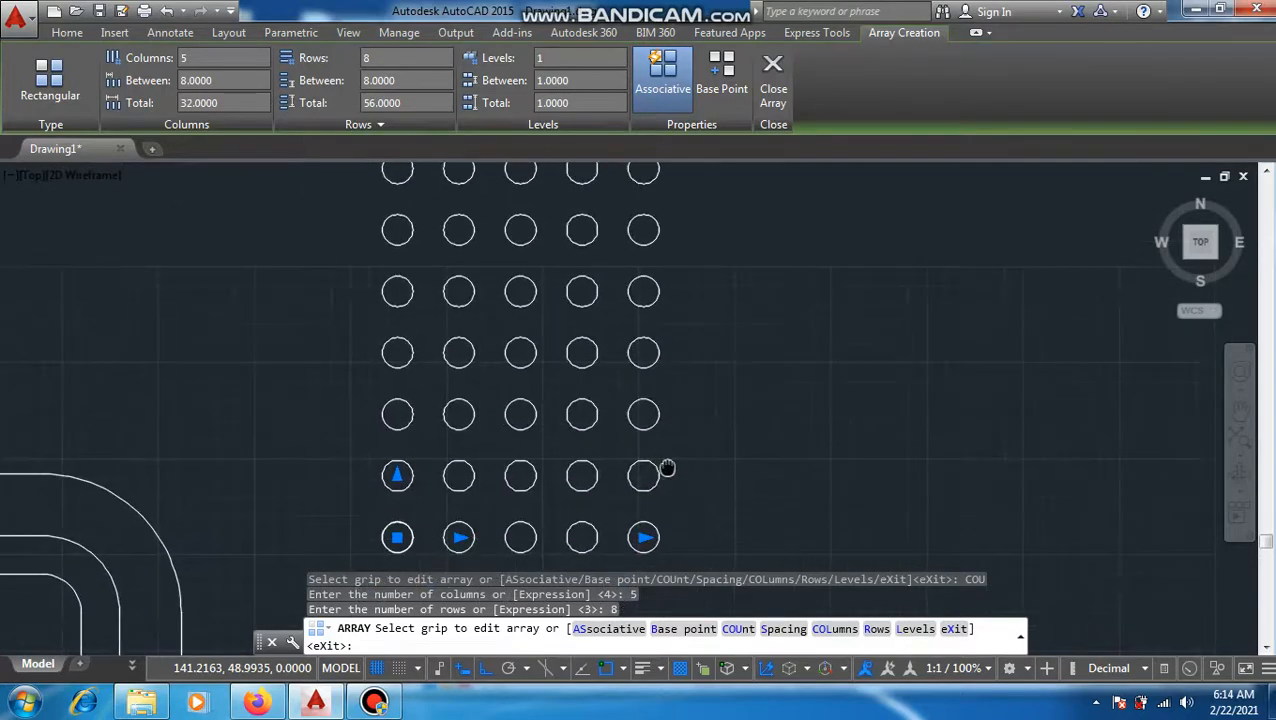
{"action": "scroll", "coordinate": [666, 470], "scroll_direction": "down", "scroll_amount": 4}
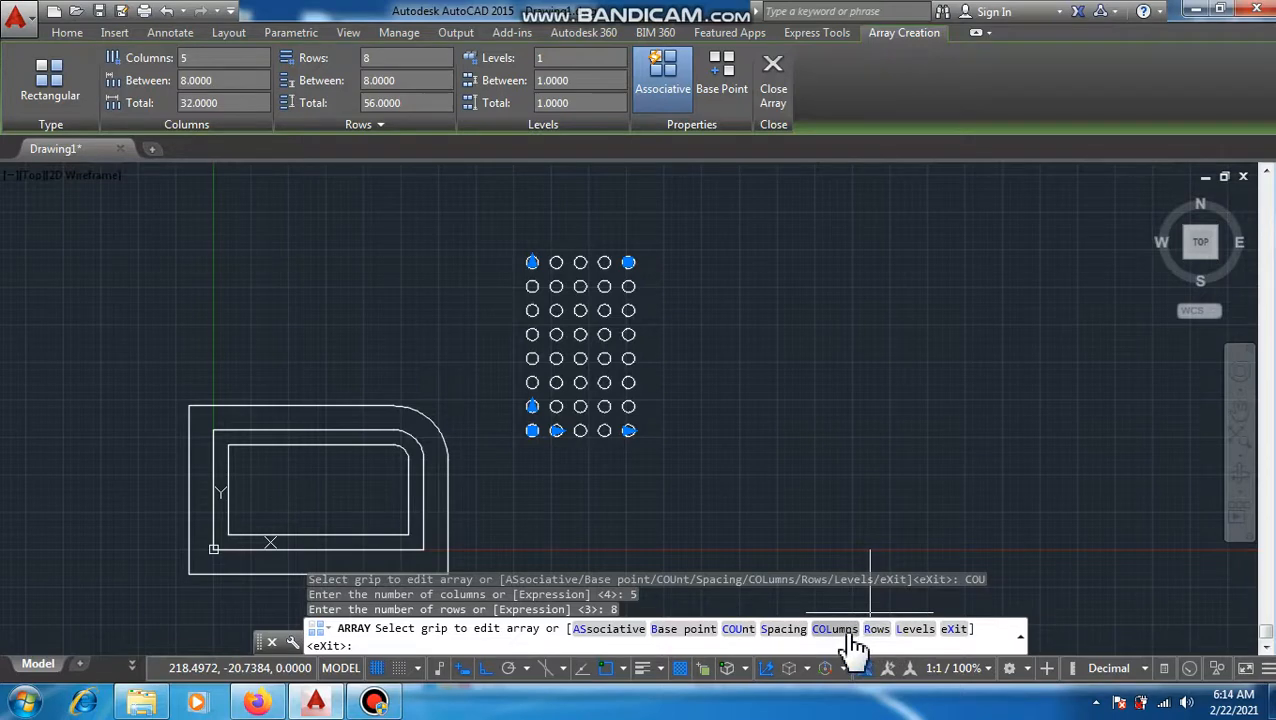
{"action": "left_click", "coordinate": [952, 628]}
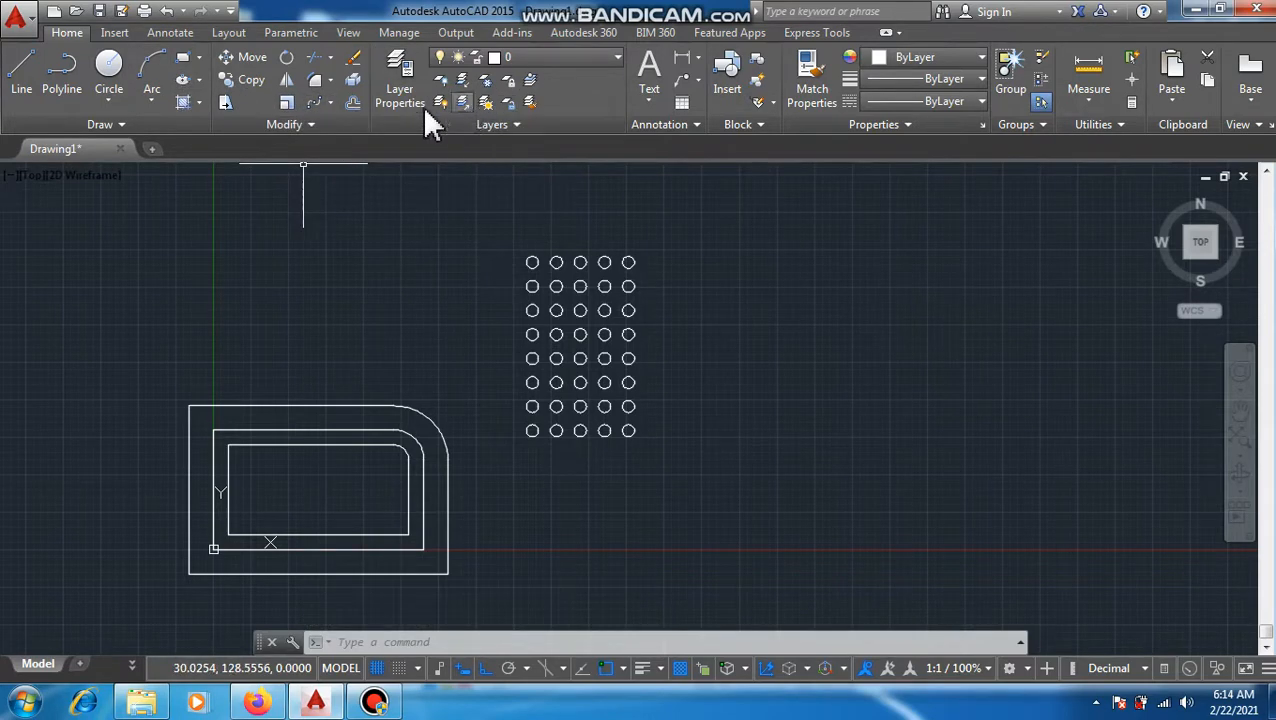
{"action": "left_click", "coordinate": [316, 118]}
{"action": "left_click", "coordinate": [332, 101]}
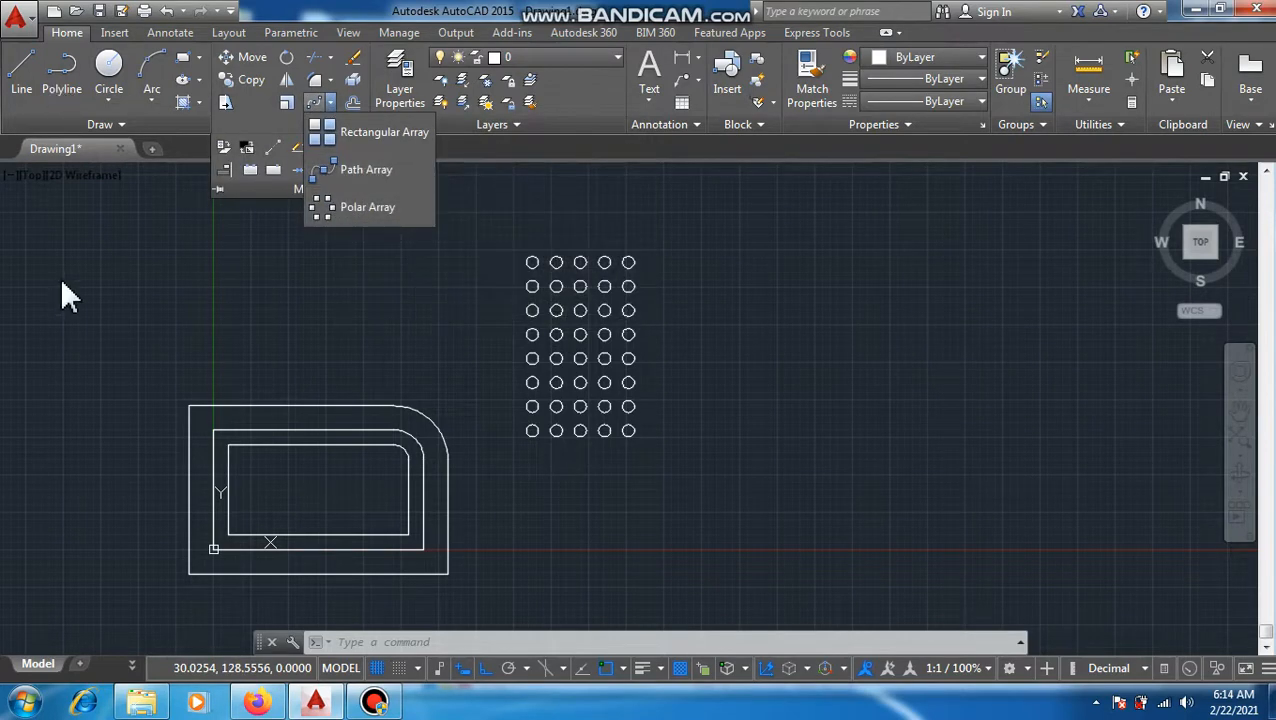
{"action": "key", "text": "Escape"}
{"action": "key", "text": "Escape"}
{"action": "type", "text": "AR"}
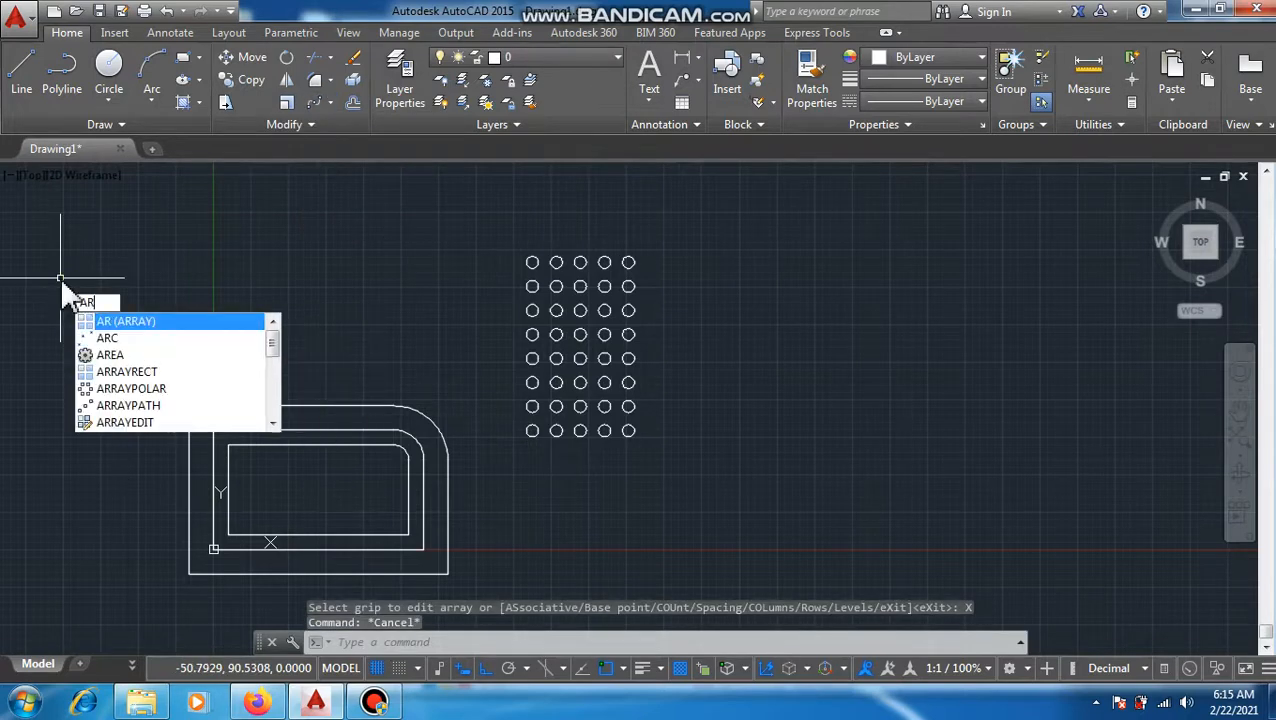
{"action": "key", "text": "Return"}
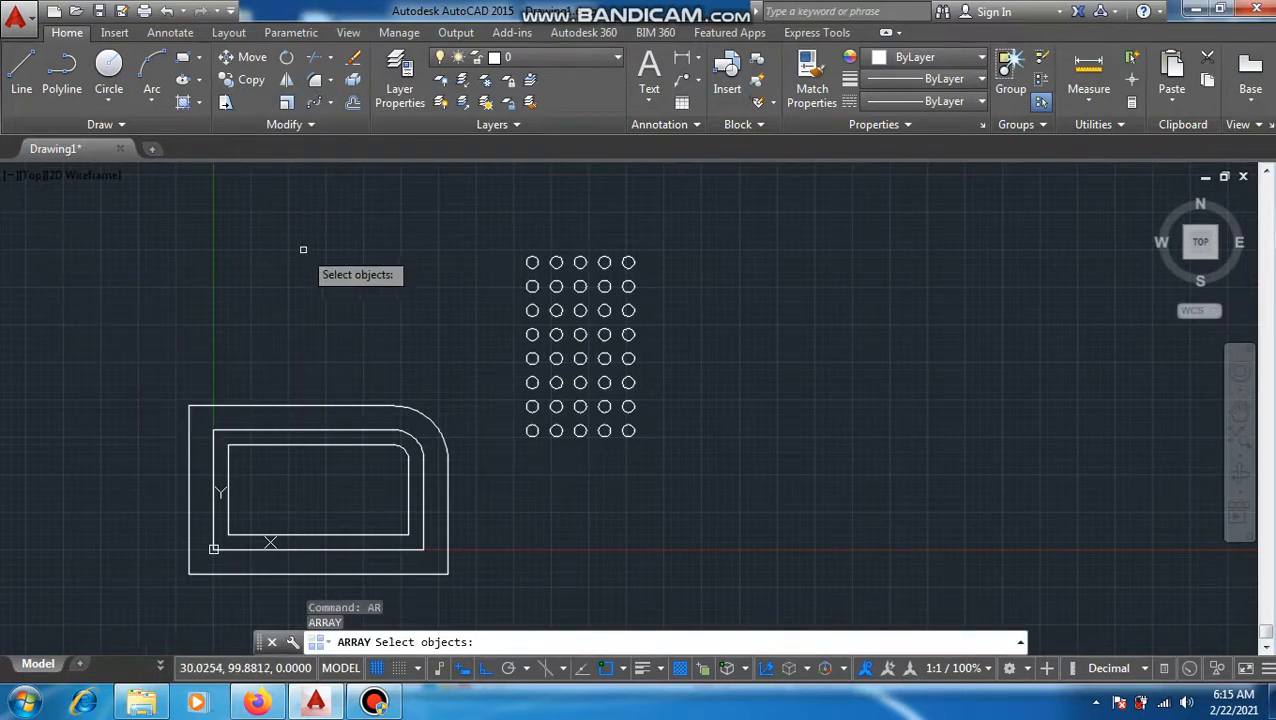
{"action": "key", "text": "Escape"}
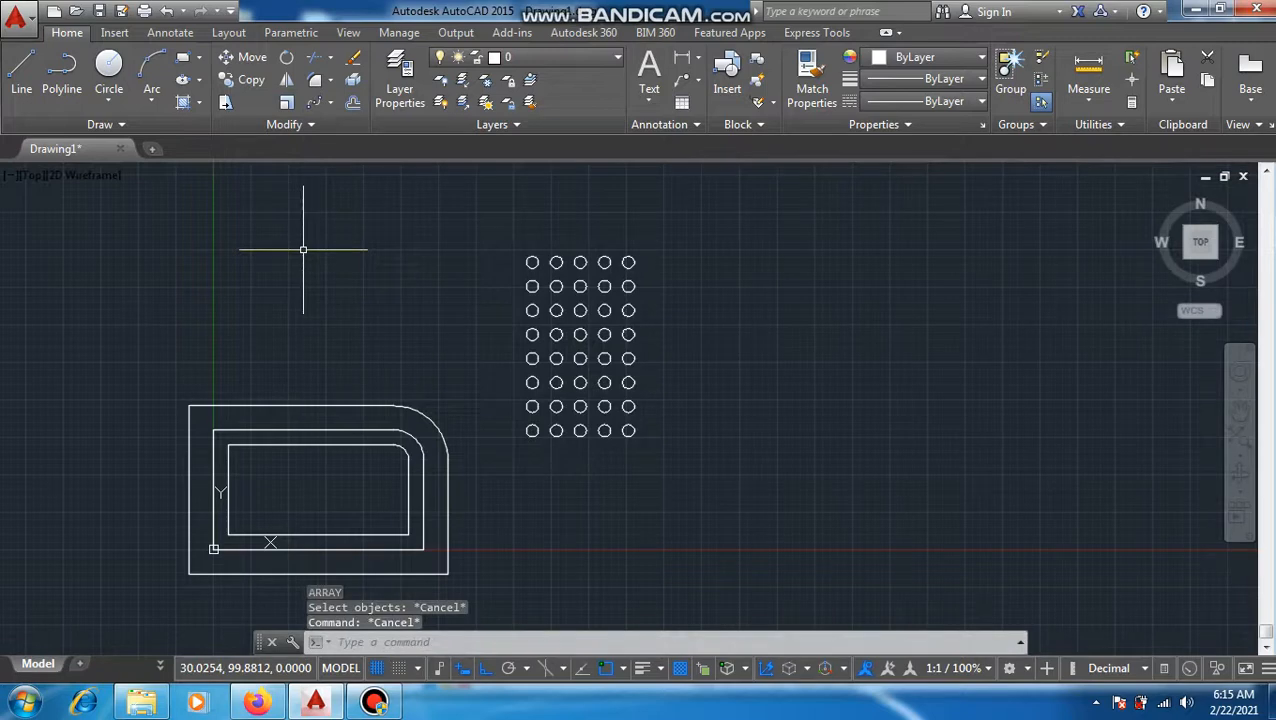
Step: Draw a large circle in the empty area to the right of the circle array
{"action": "left_click", "coordinate": [119, 66]}
{"action": "left_click", "coordinate": [753, 470]}
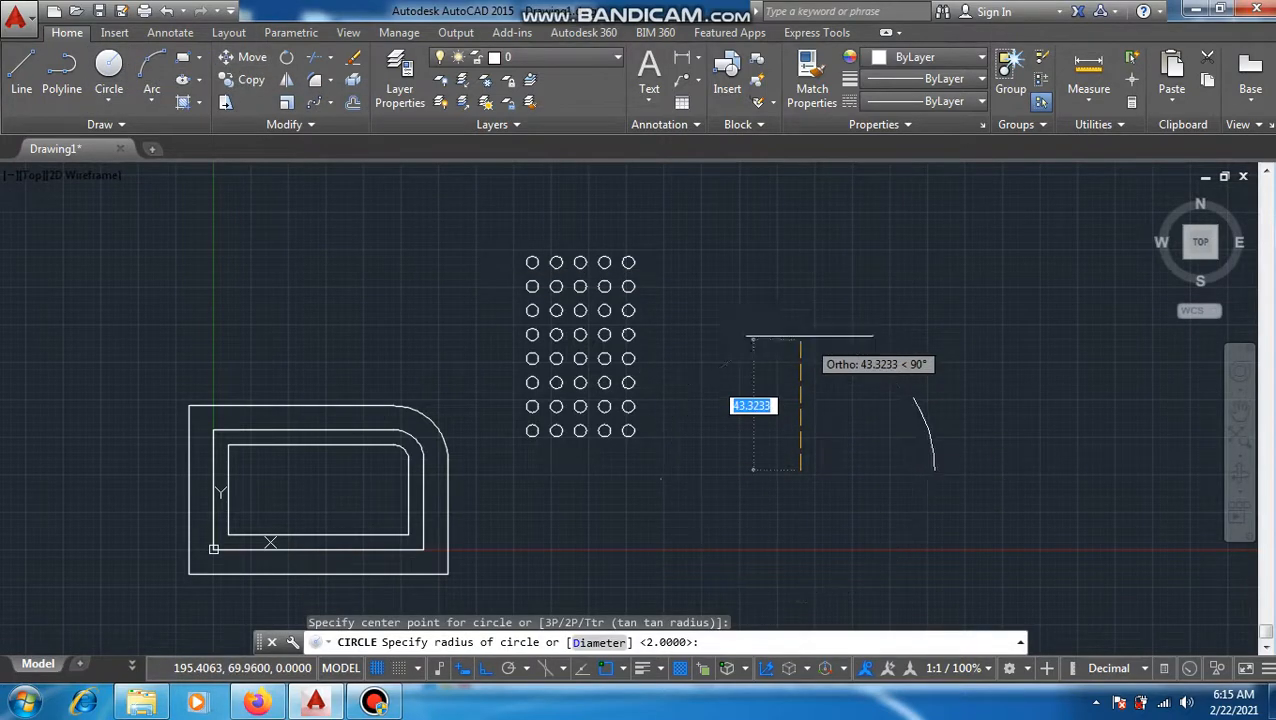
{"action": "left_click", "coordinate": [857, 331]}
{"action": "left_click", "coordinate": [857, 331]}
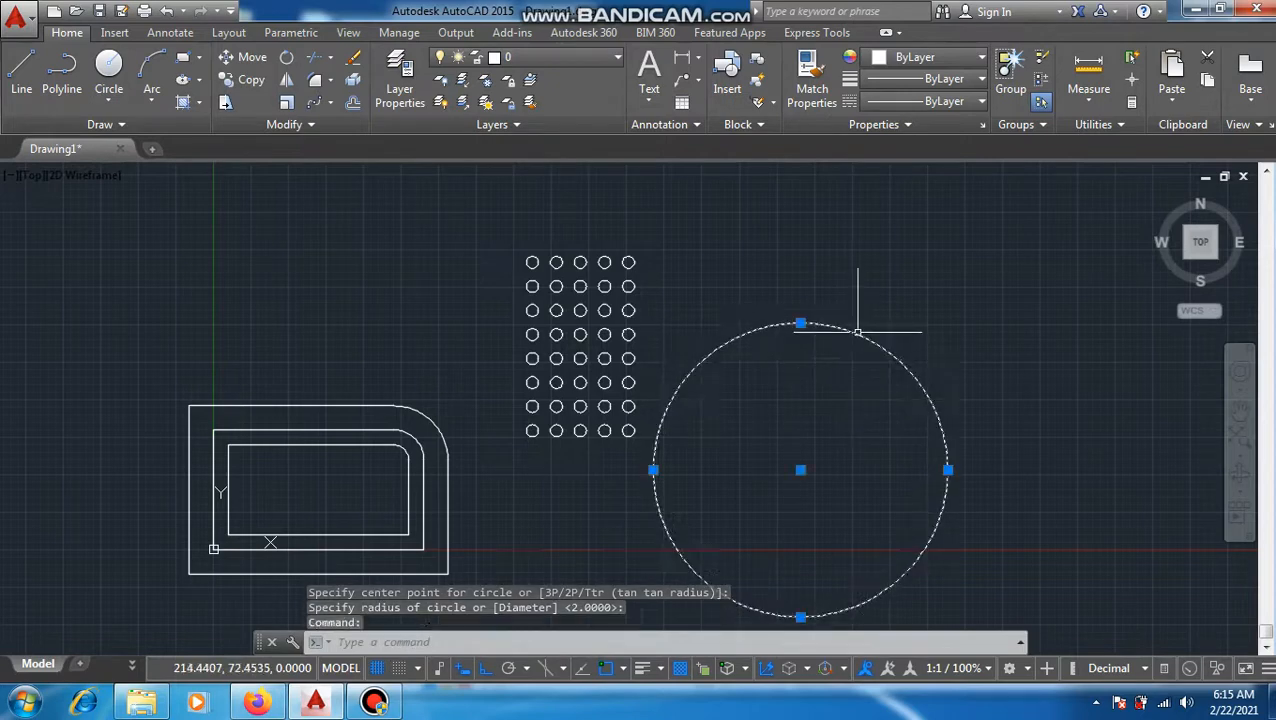
{"action": "key", "text": "Escape"}
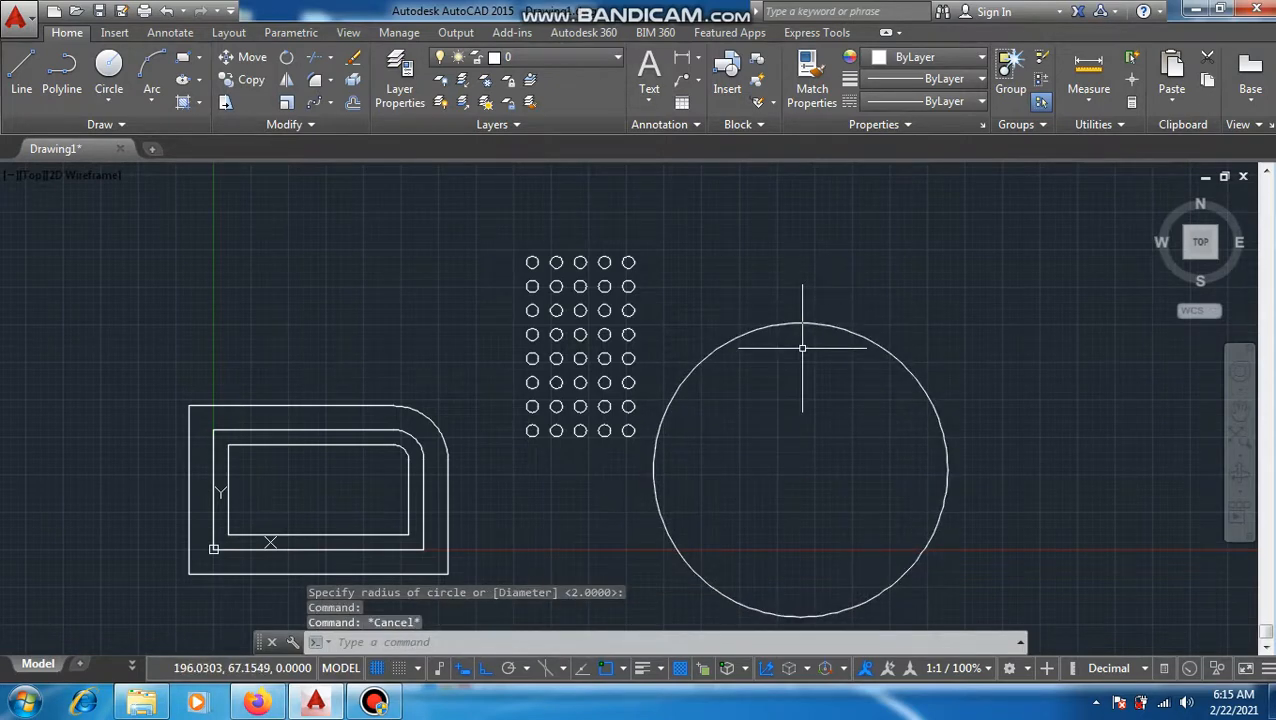
{"action": "middle_click_drag", "start_coordinate": [749, 399], "coordinate": [649, 336]}
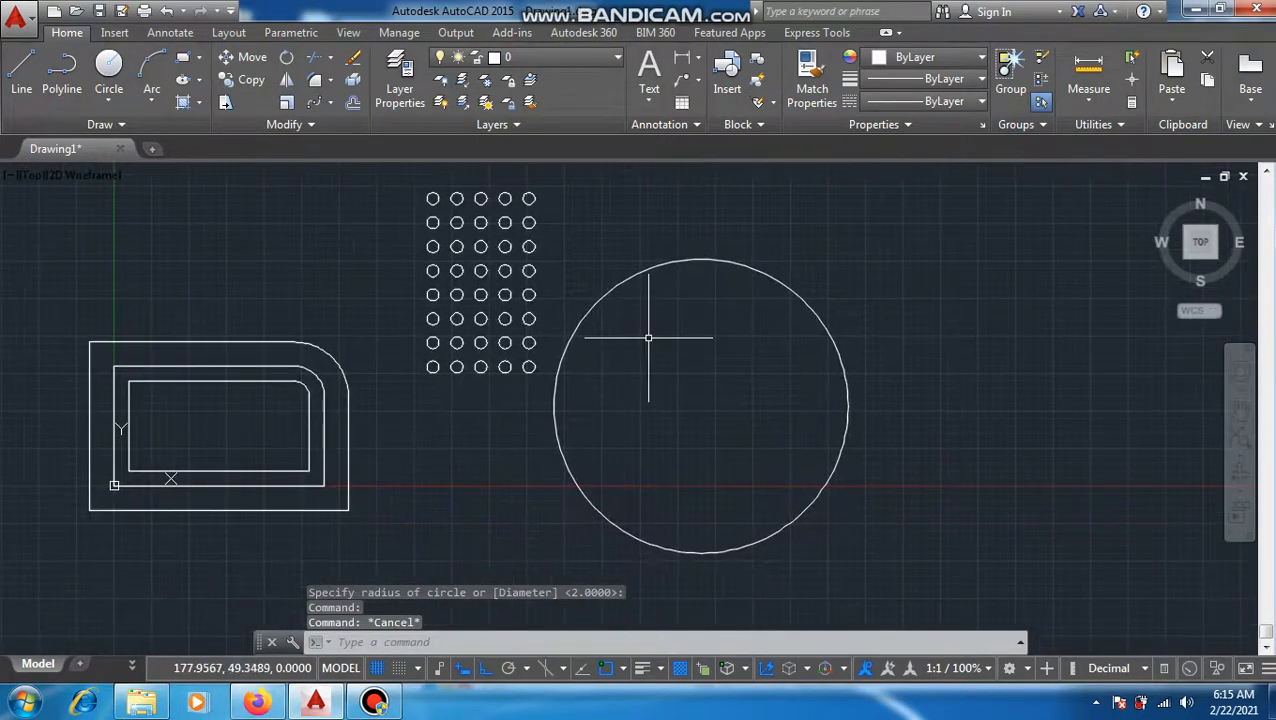
{"action": "scroll", "coordinate": [668, 345], "scroll_direction": "up", "scroll_amount": 2}
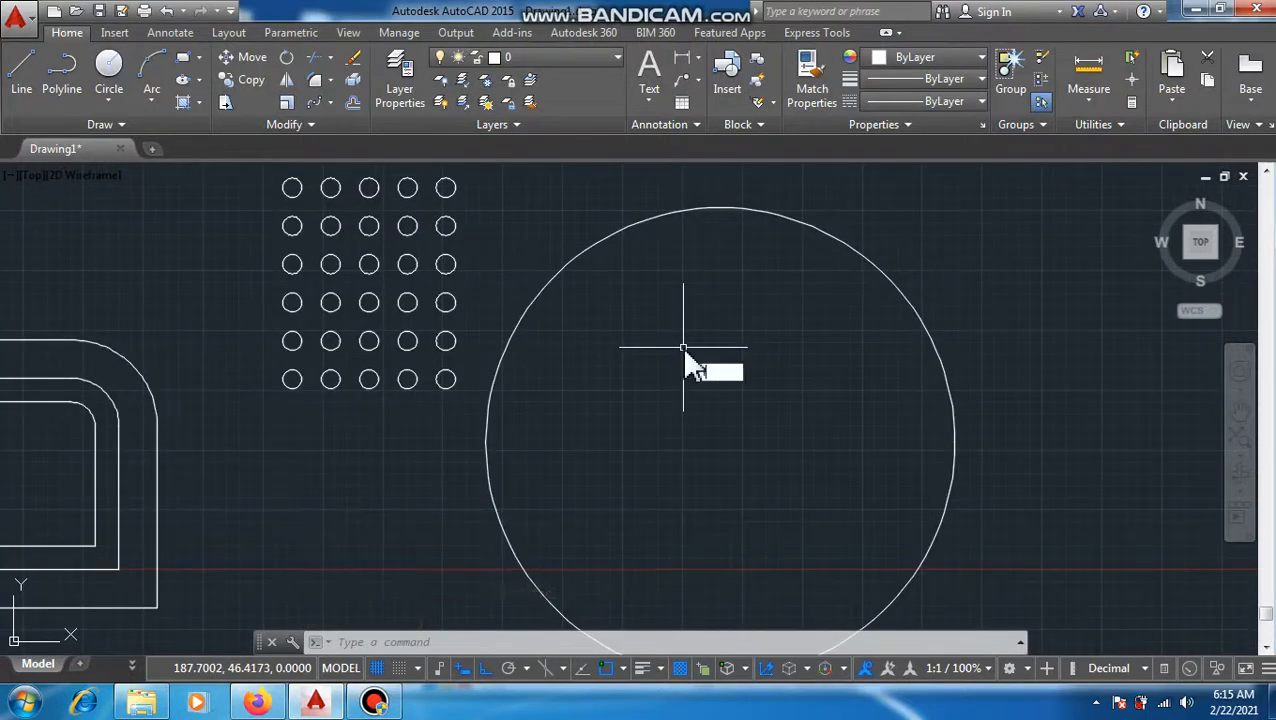
{"action": "type", "text": "c"}
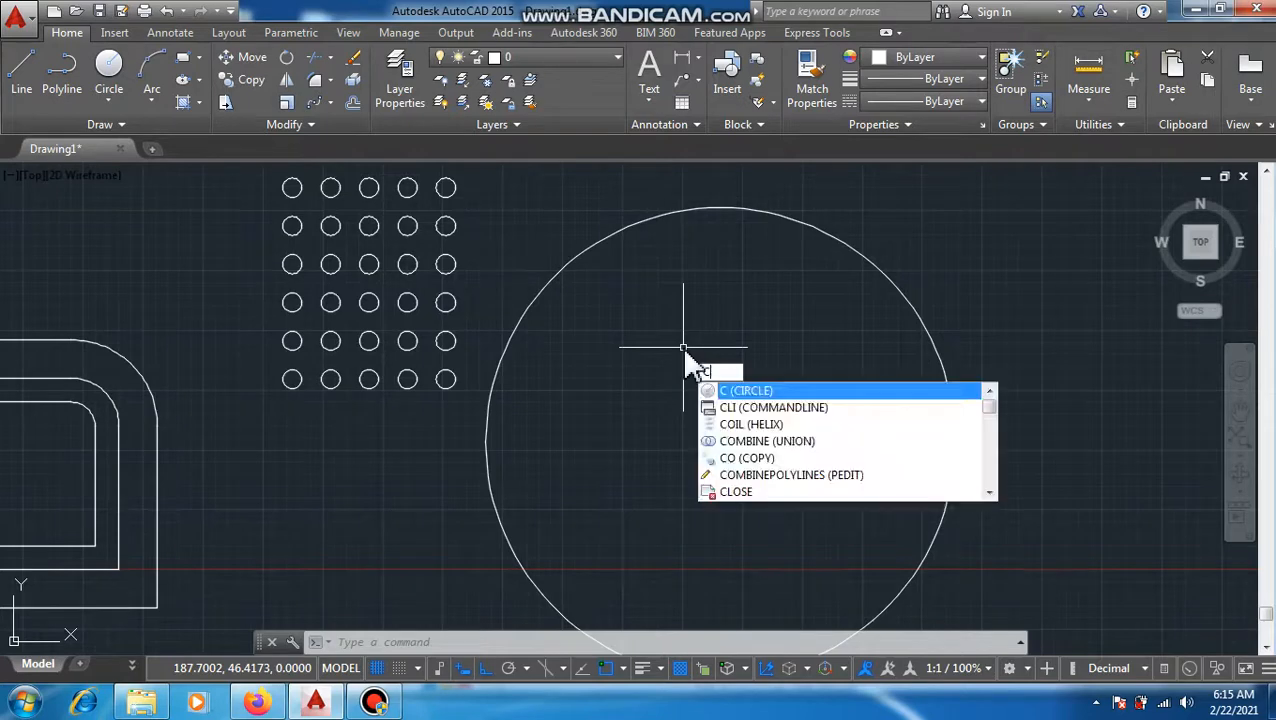
{"action": "key", "text": "Return"}
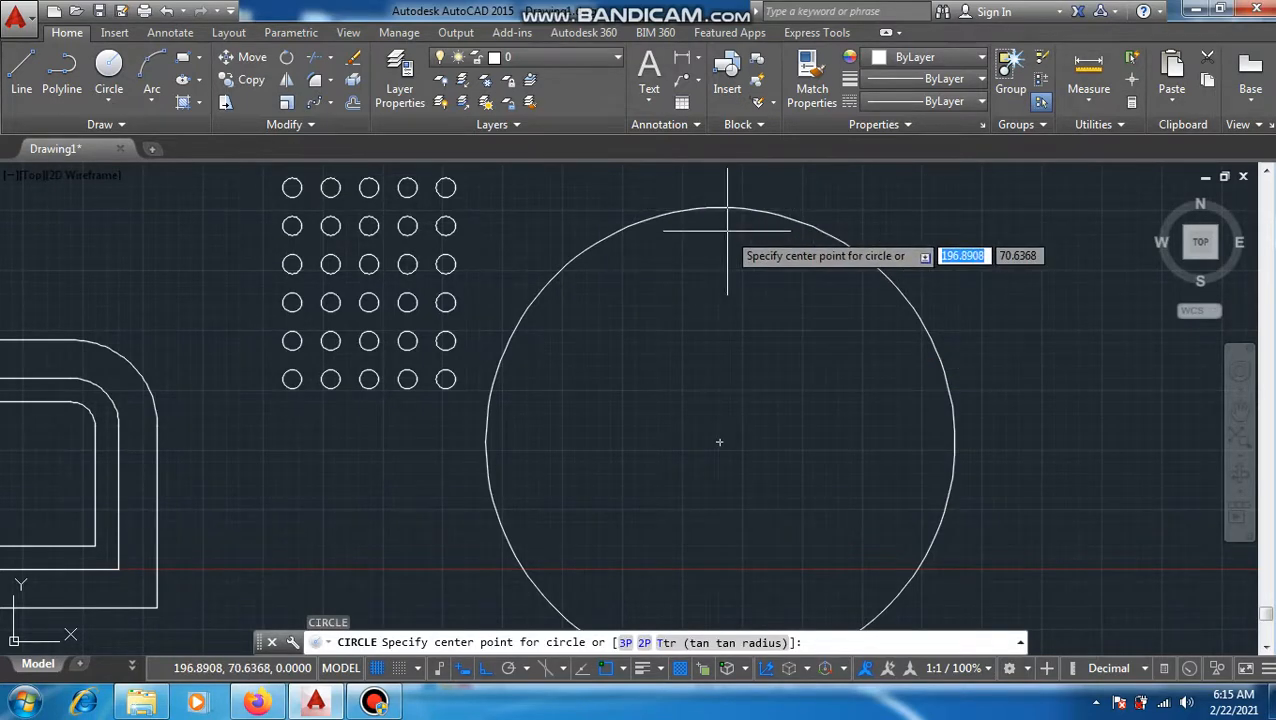
{"action": "key", "text": "Escape"}
Step: Open the object snap settings, check which snap modes are enabled and accept them
{"action": "type", "text": "OSNa"}
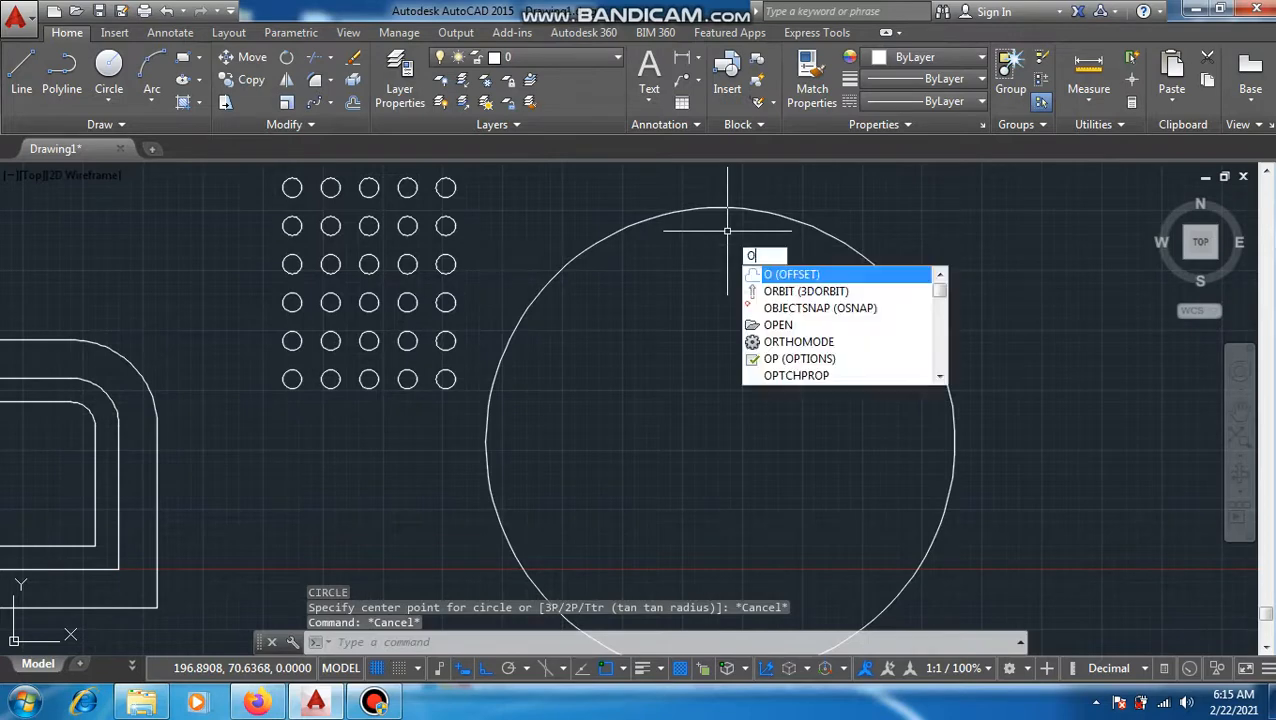
{"action": "key", "text": "Return"}
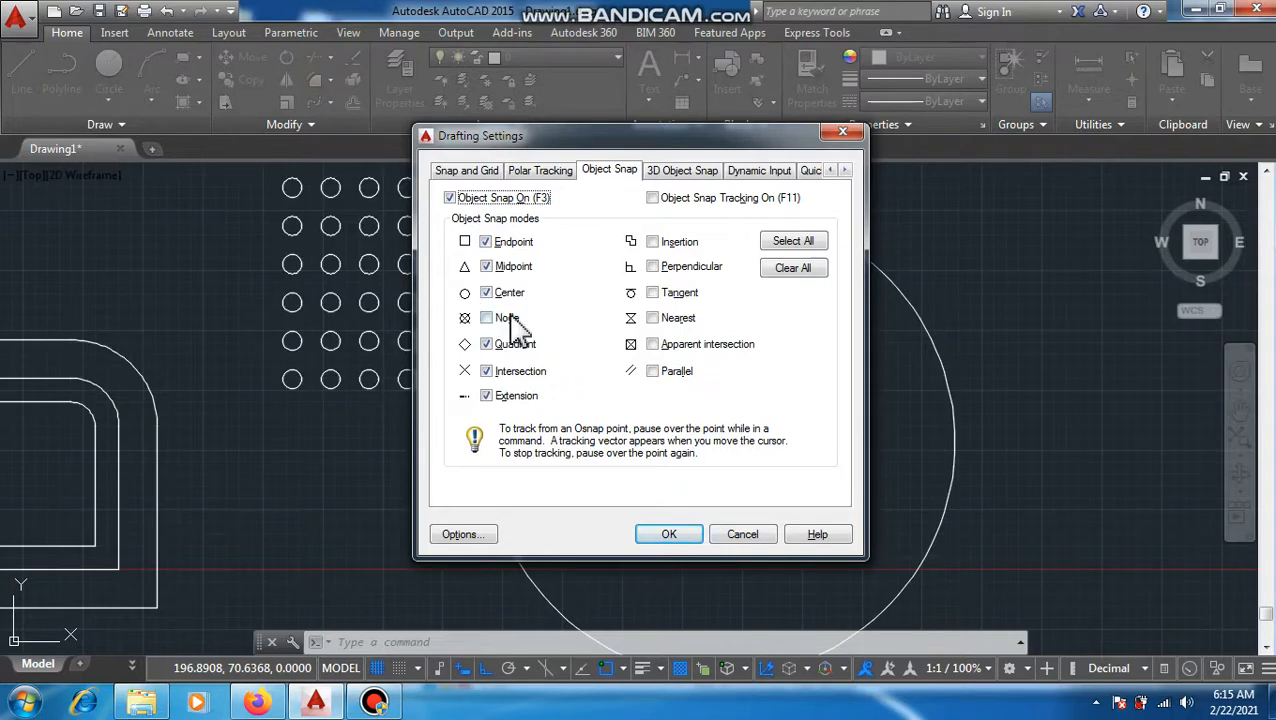
{"action": "key", "text": "Return"}
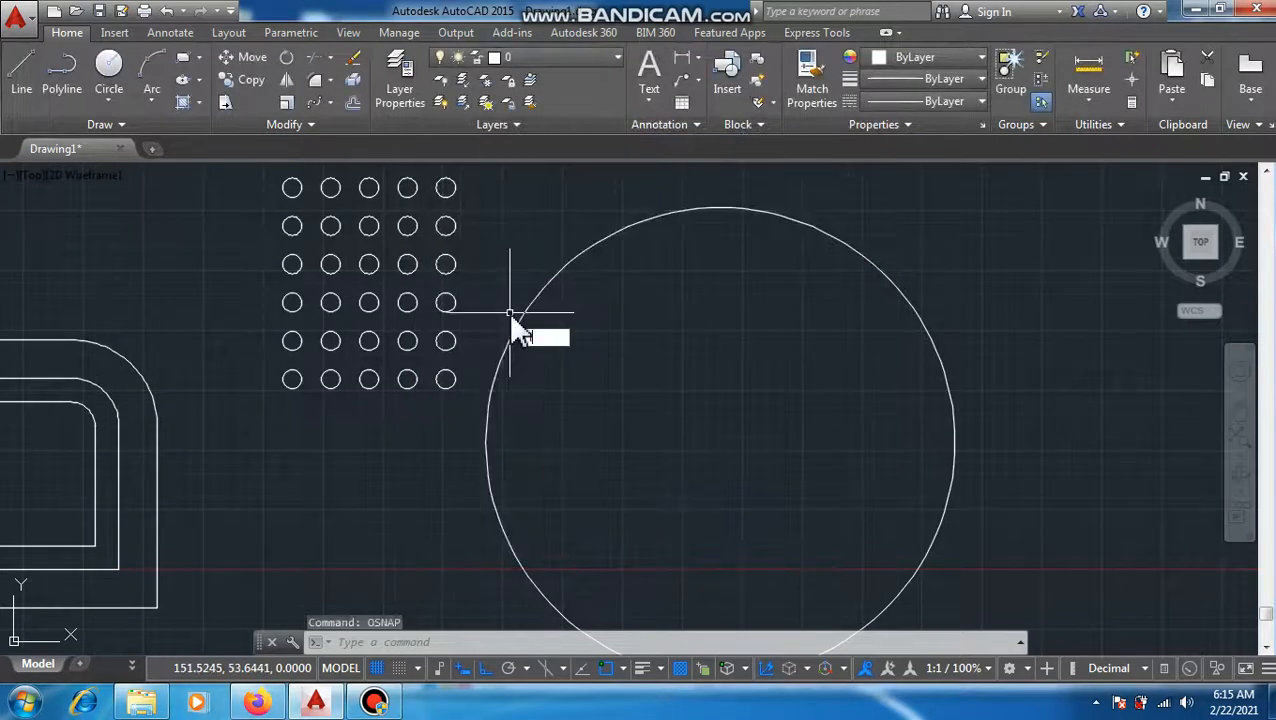
{"action": "type", "text": "L"}
{"action": "key", "text": "Return"}
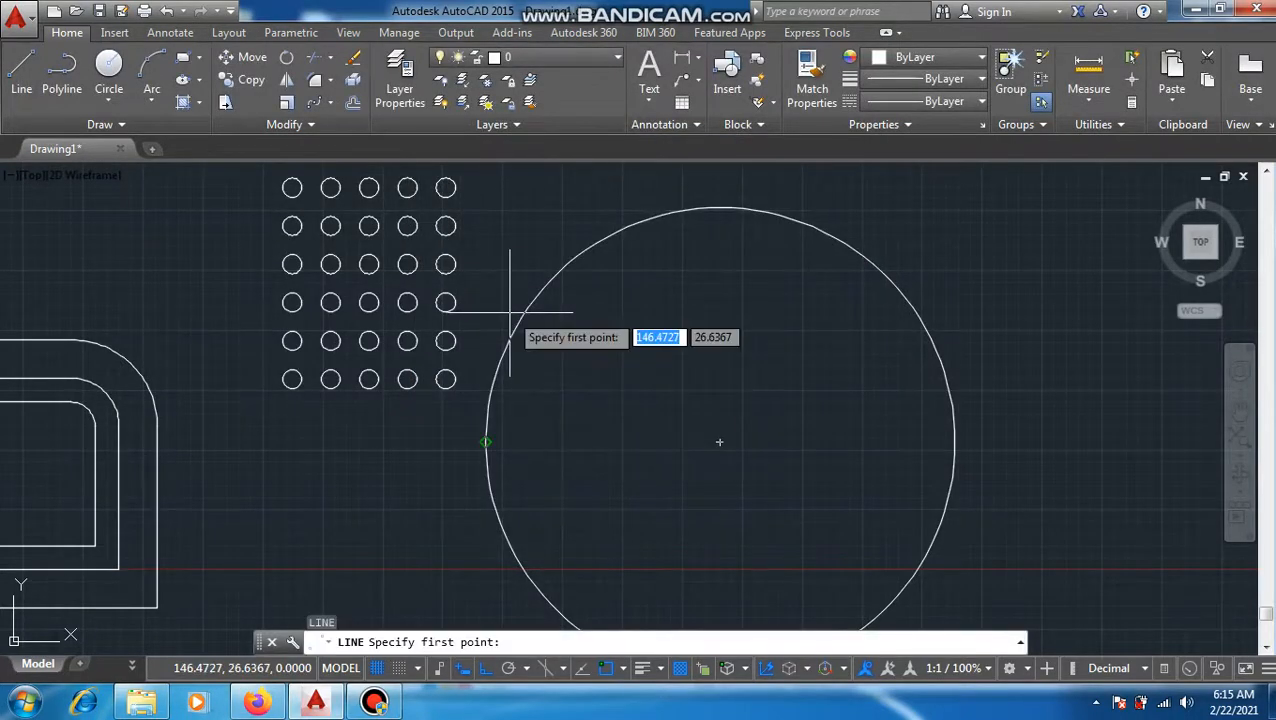
{"action": "left_click", "coordinate": [719, 208]}
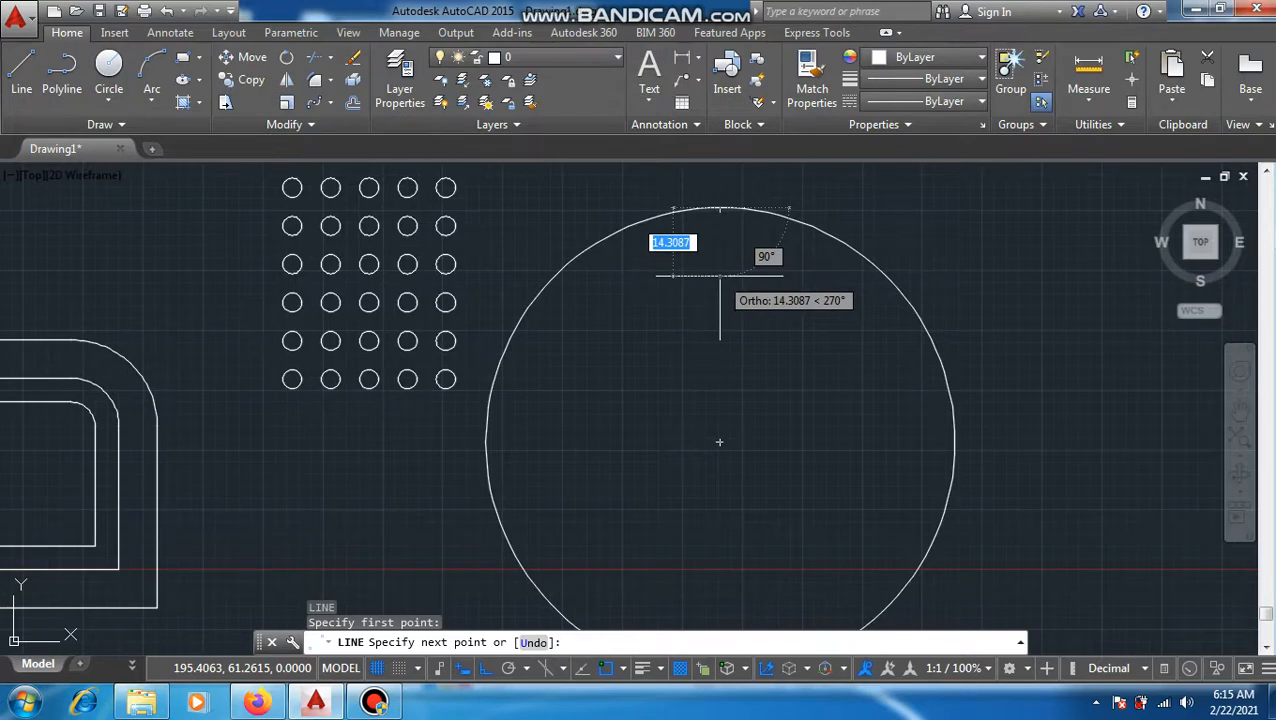
{"action": "key", "text": "Return"}
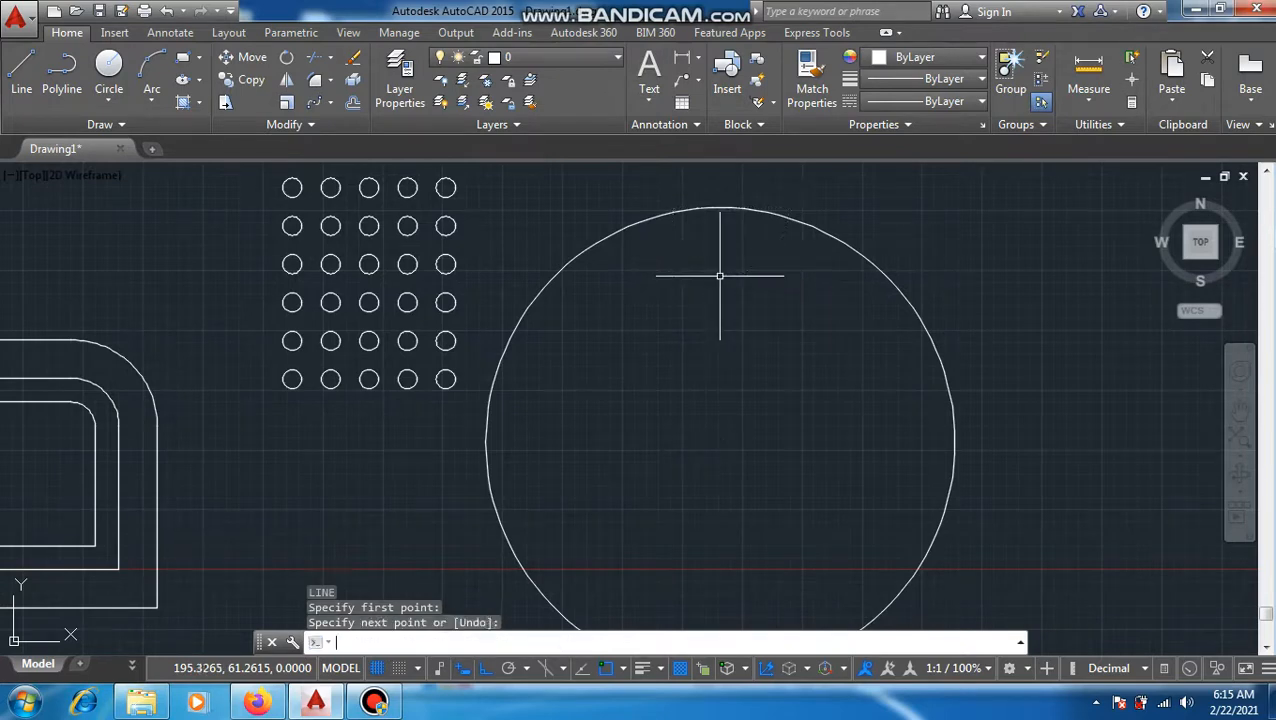
{"action": "key", "text": "Escape"}
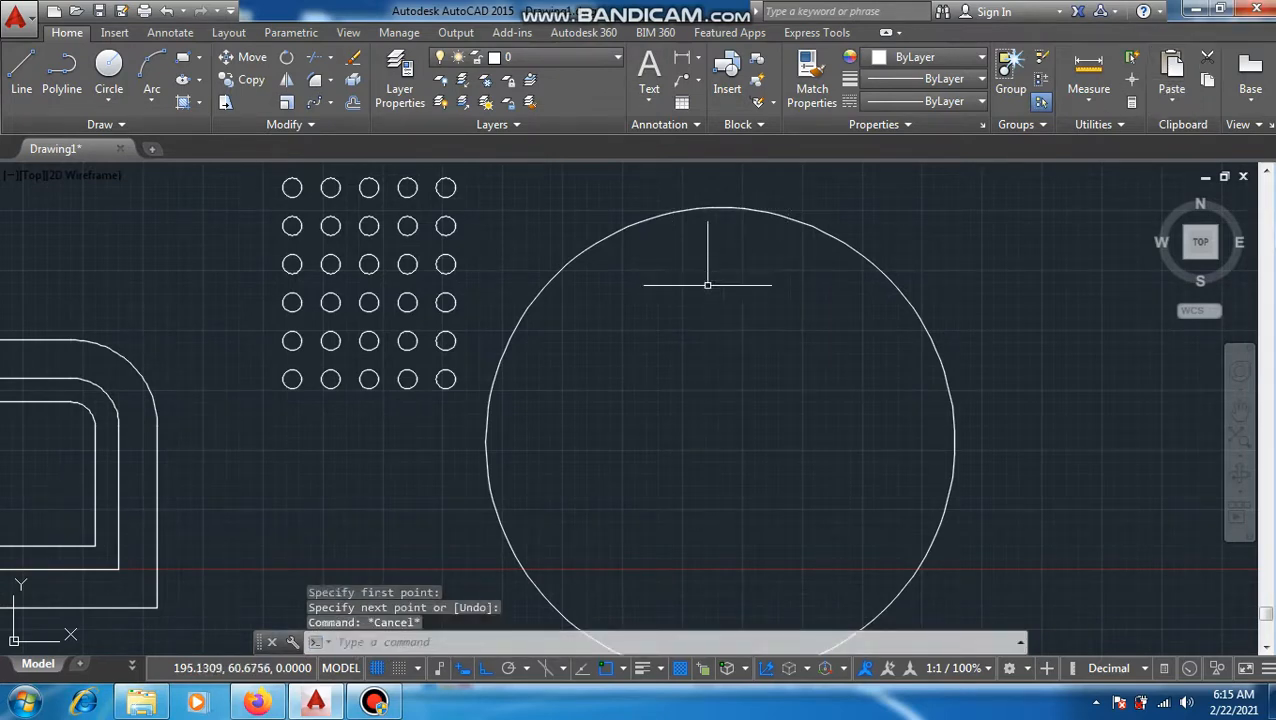
{"action": "key", "text": "Escape"}
Step: Draw a vertical line about 17 units long from the large circle's top quadrant down into the circle
{"action": "type", "text": "l"}
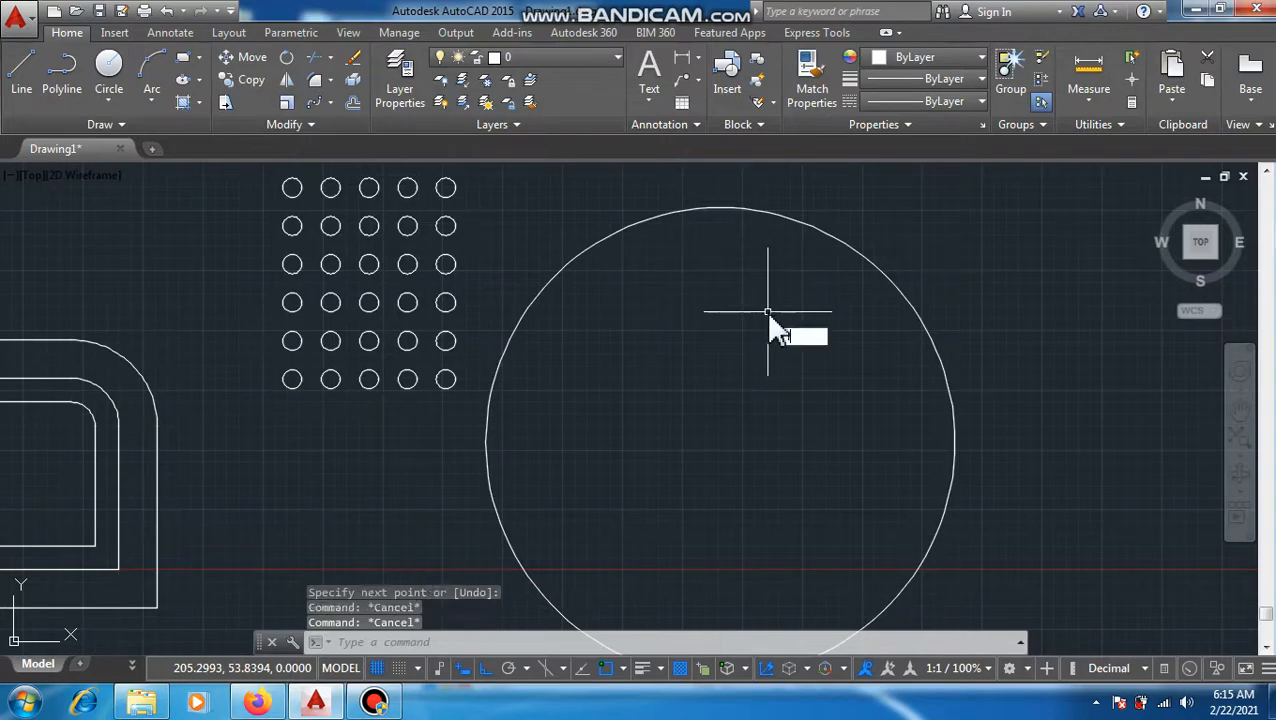
{"action": "key", "text": "Return"}
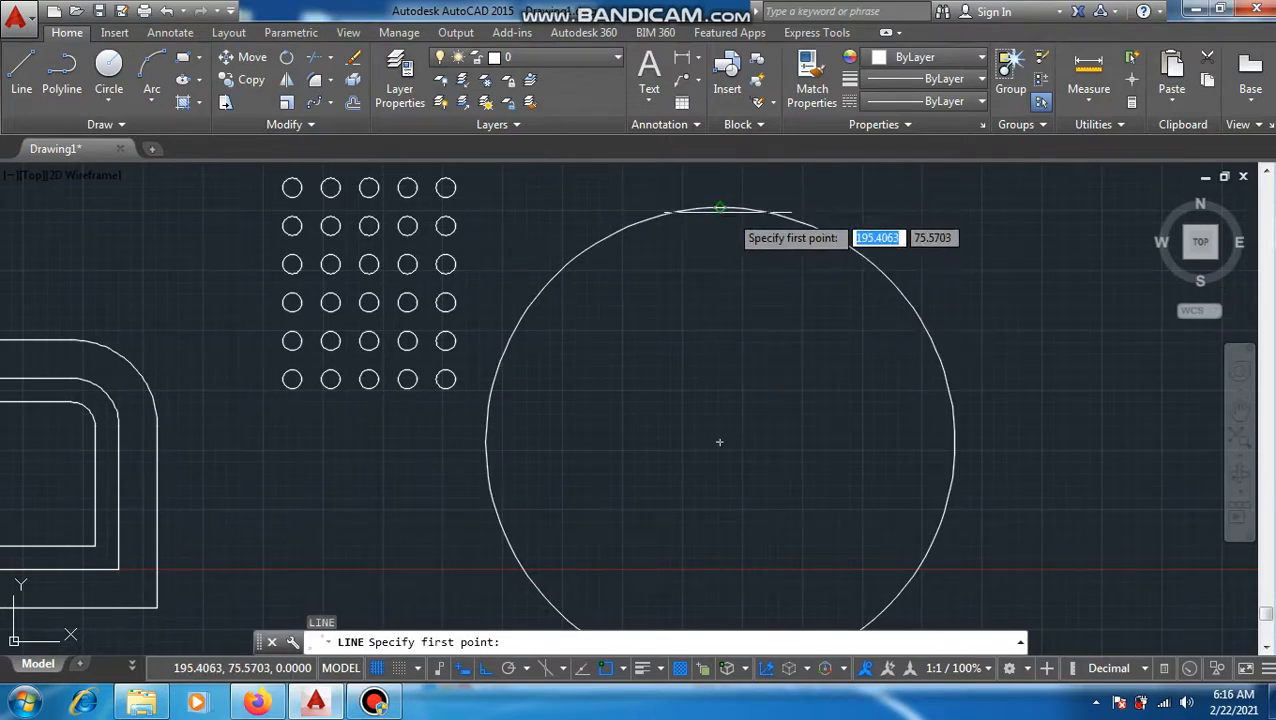
{"action": "left_click", "coordinate": [719, 208]}
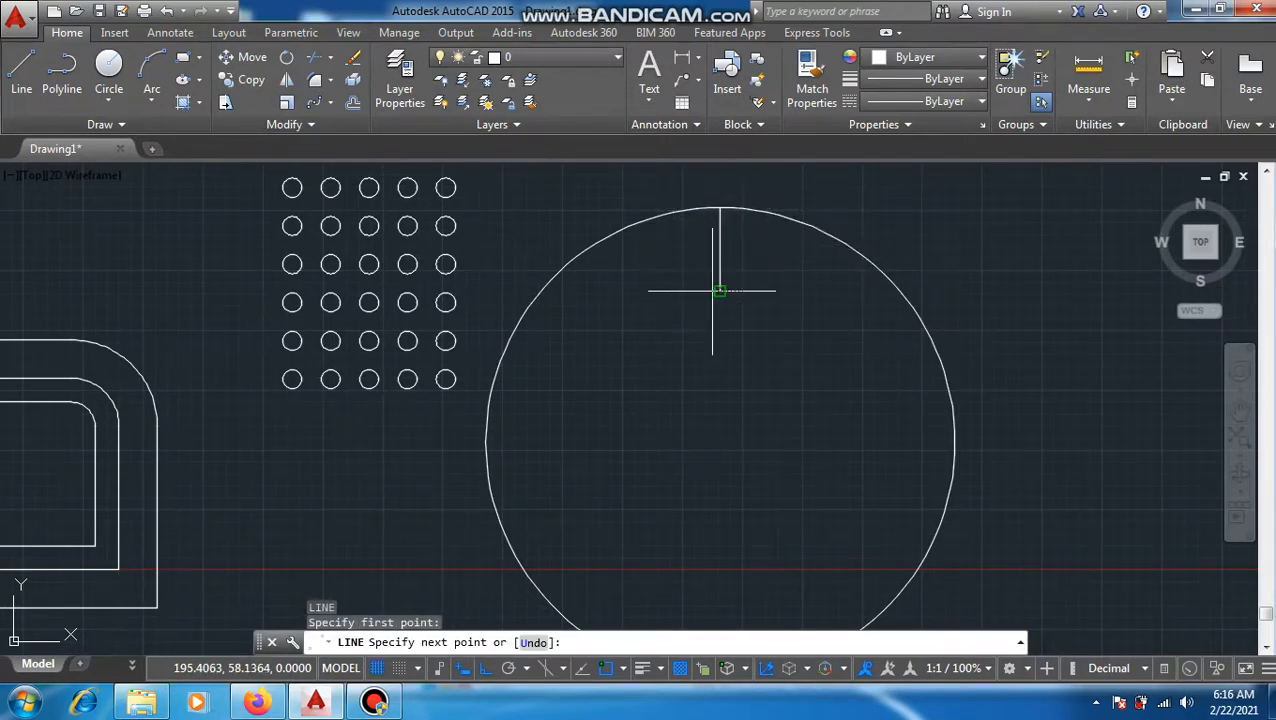
{"action": "left_click", "coordinate": [719, 286]}
{"action": "key", "text": "Escape"}
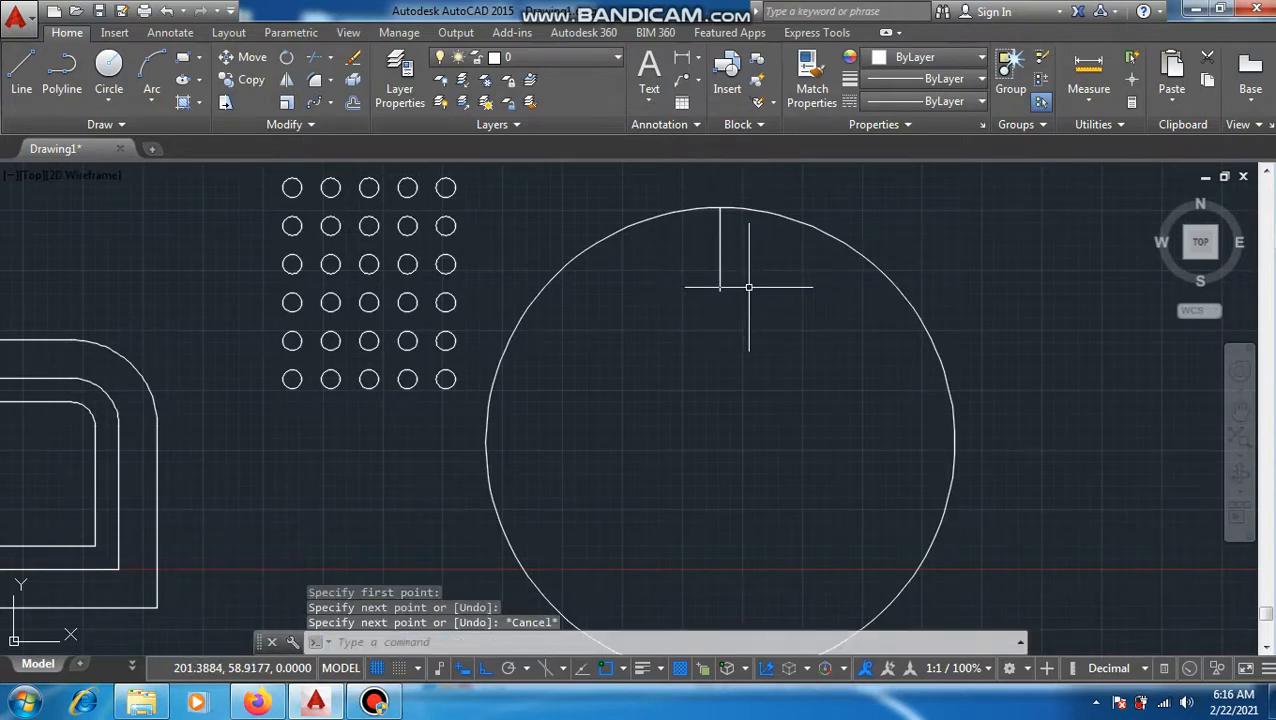
Step: Draw a circle of radius 5 centred on the lower end of the vertical line
{"action": "type", "text": "c"}
{"action": "key", "text": "Return"}
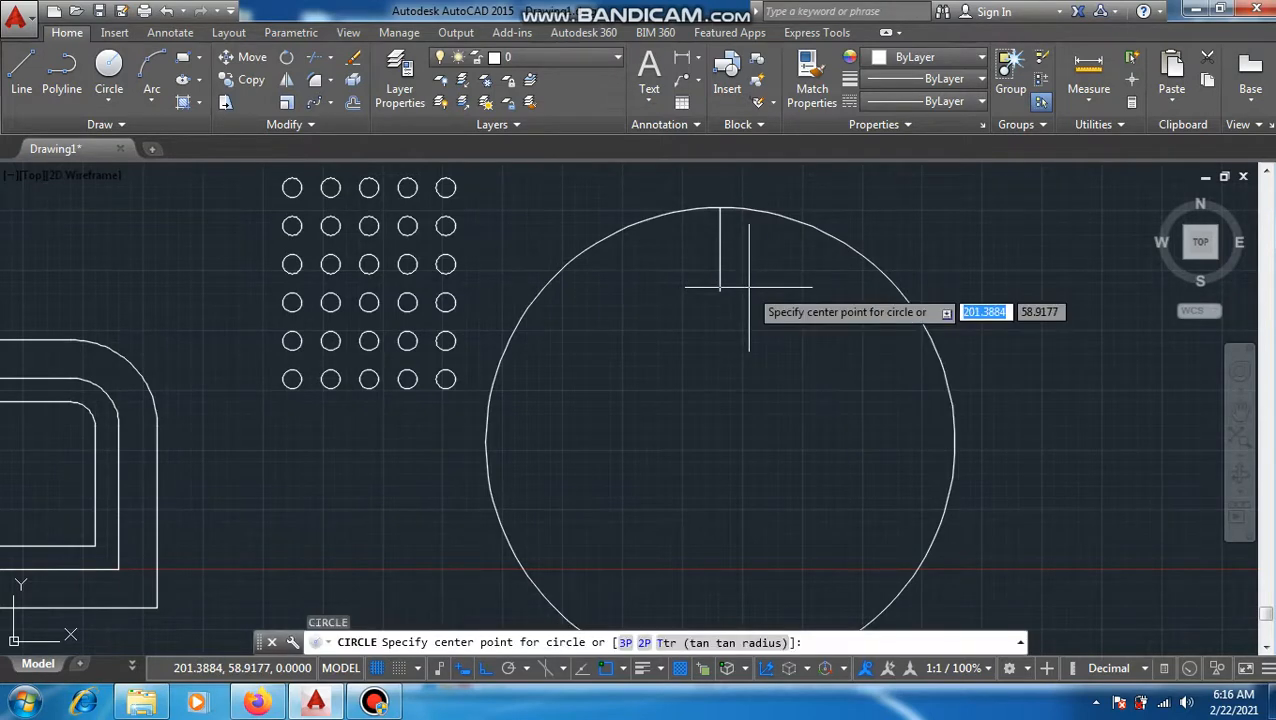
{"action": "left_click", "coordinate": [717, 286]}
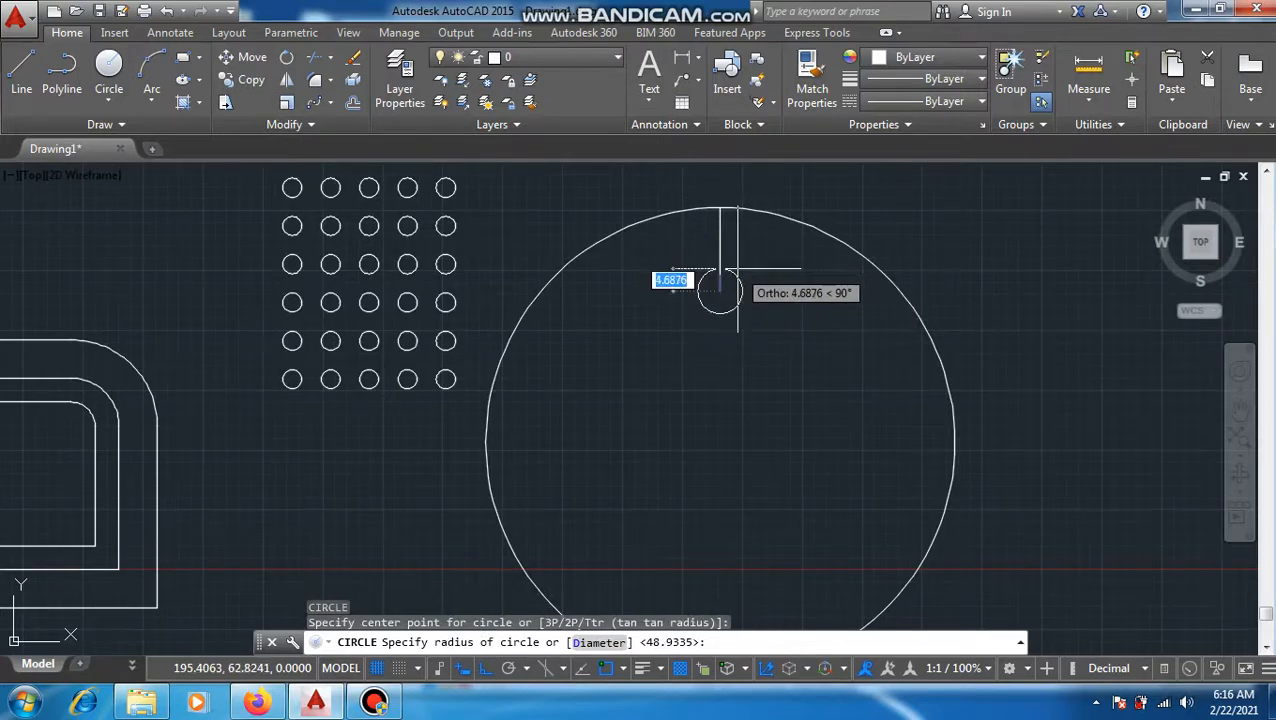
{"action": "type", "text": "5"}
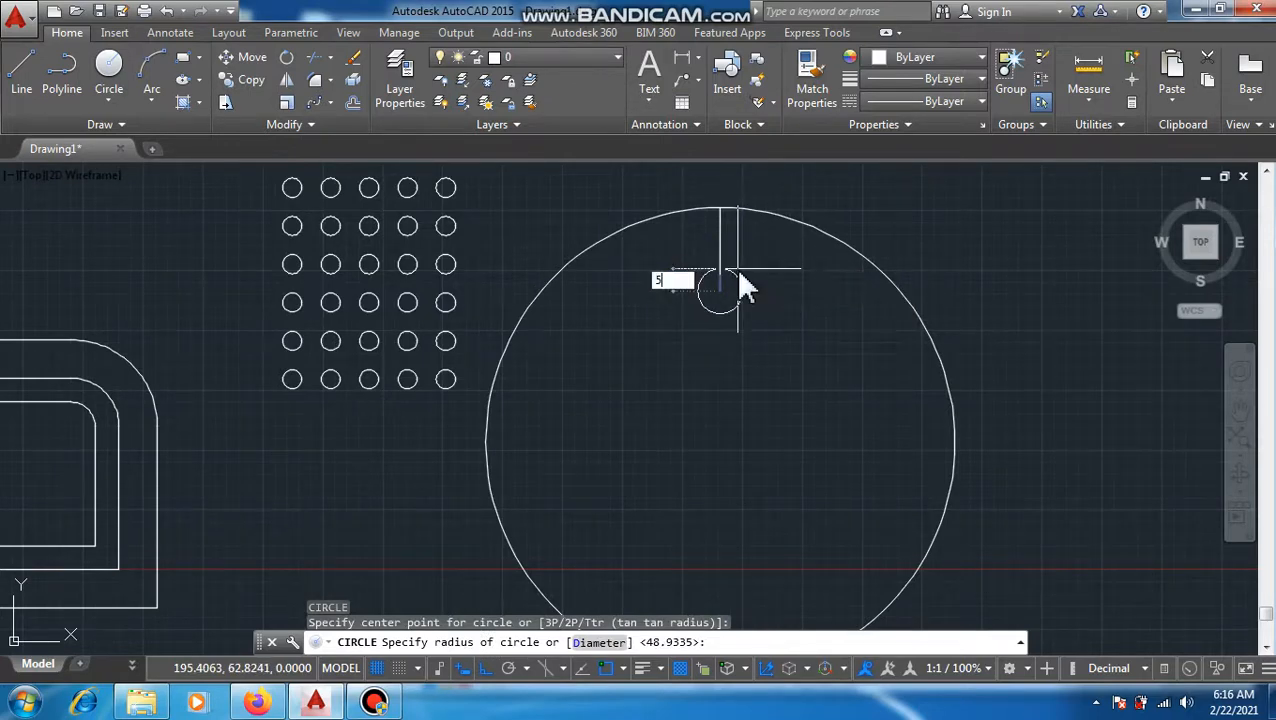
{"action": "key", "text": "Return"}
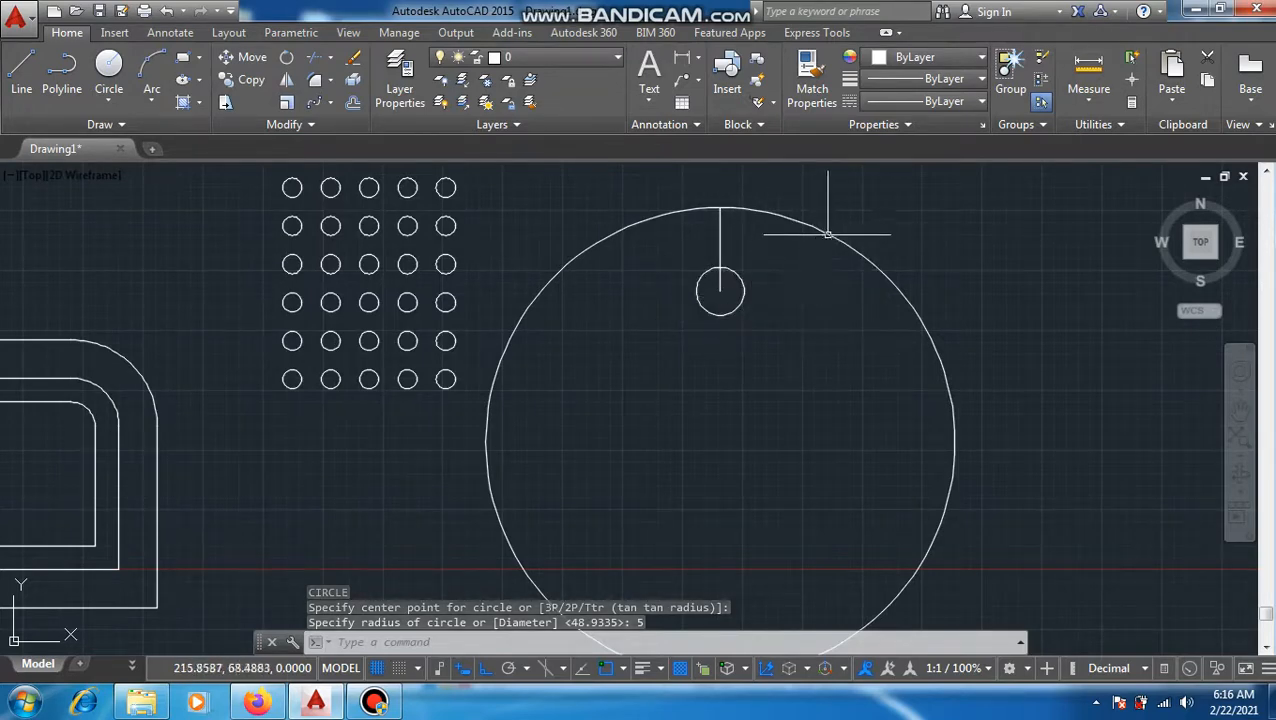
Step: Erase the vertical helper line between the large circle's top quadrant and the small circle
{"action": "left_click", "coordinate": [719, 240]}
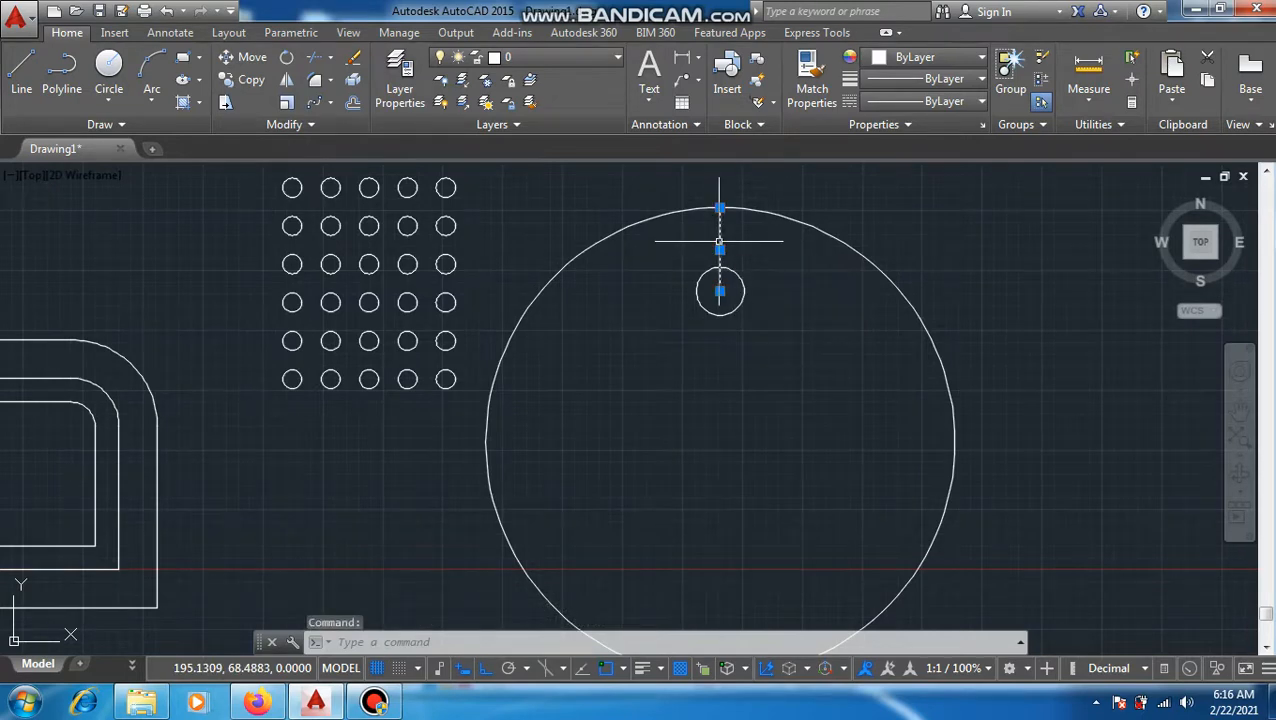
{"action": "type", "text": "e"}
{"action": "key", "text": "Return"}
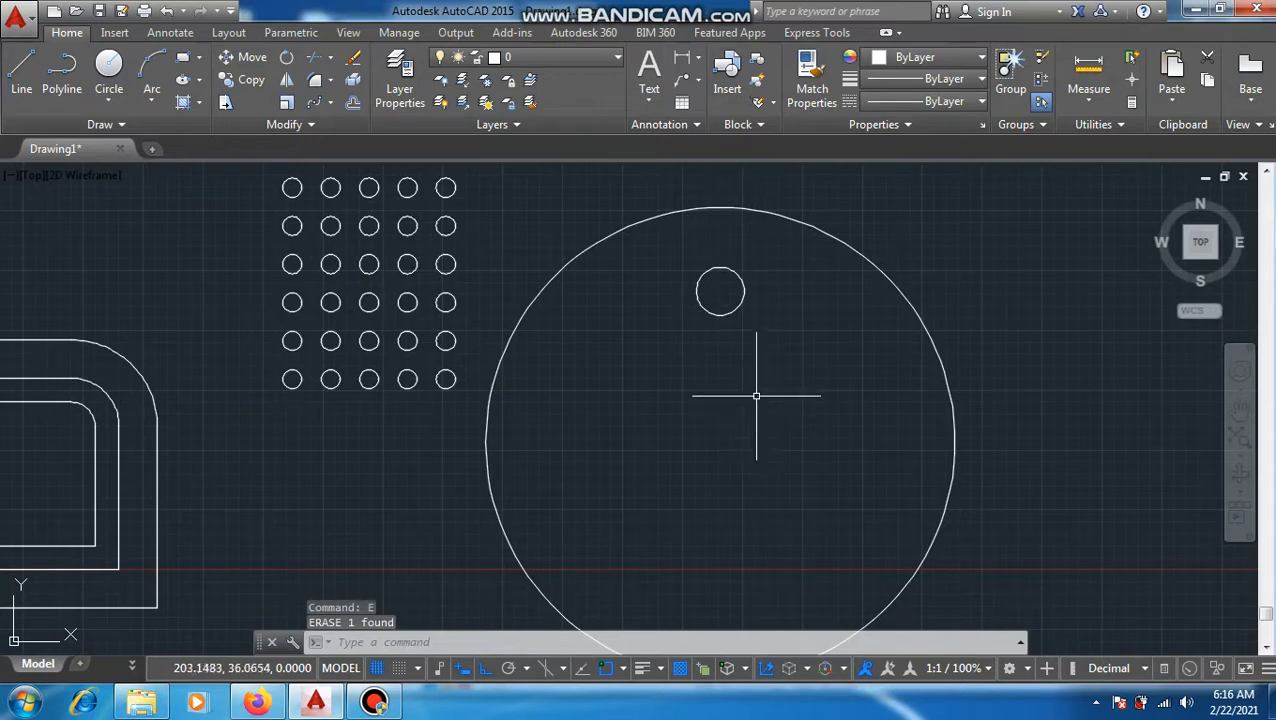
Step: Create a polar array from the radius 5 circle around the large circle's center point
{"action": "left_click", "coordinate": [330, 103]}
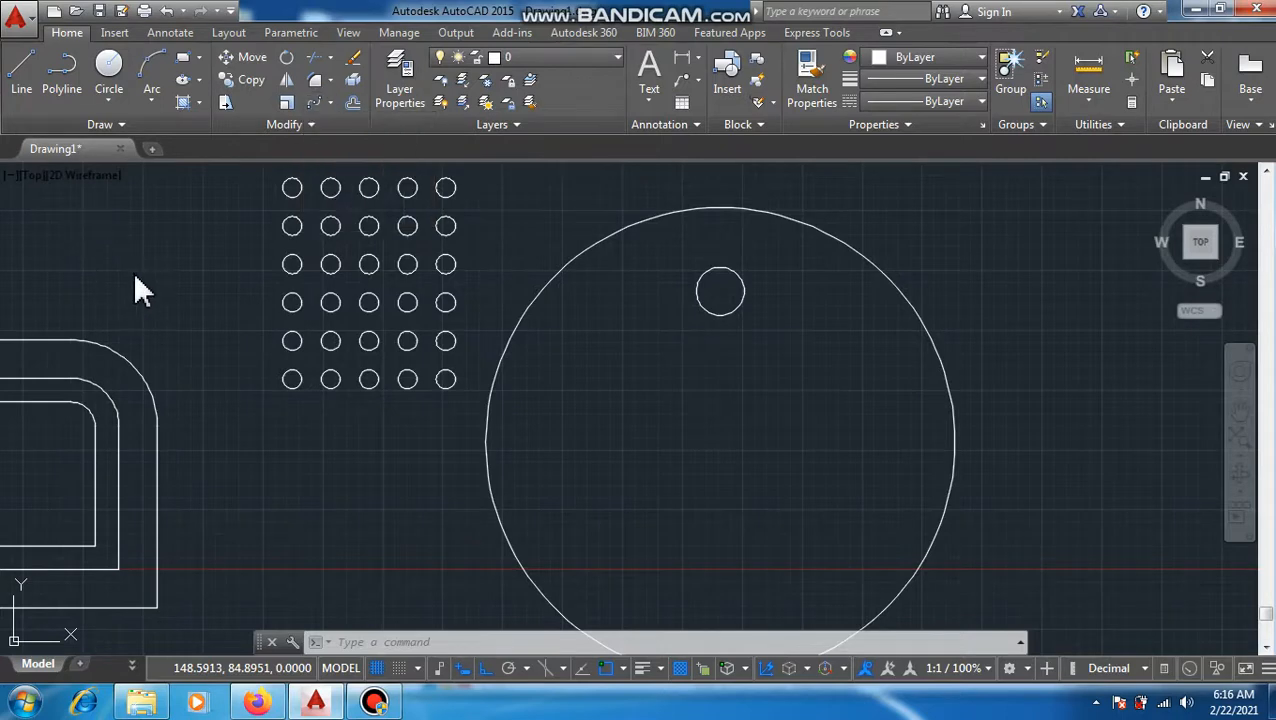
{"action": "type", "text": "AR"}
{"action": "key", "text": "Return"}
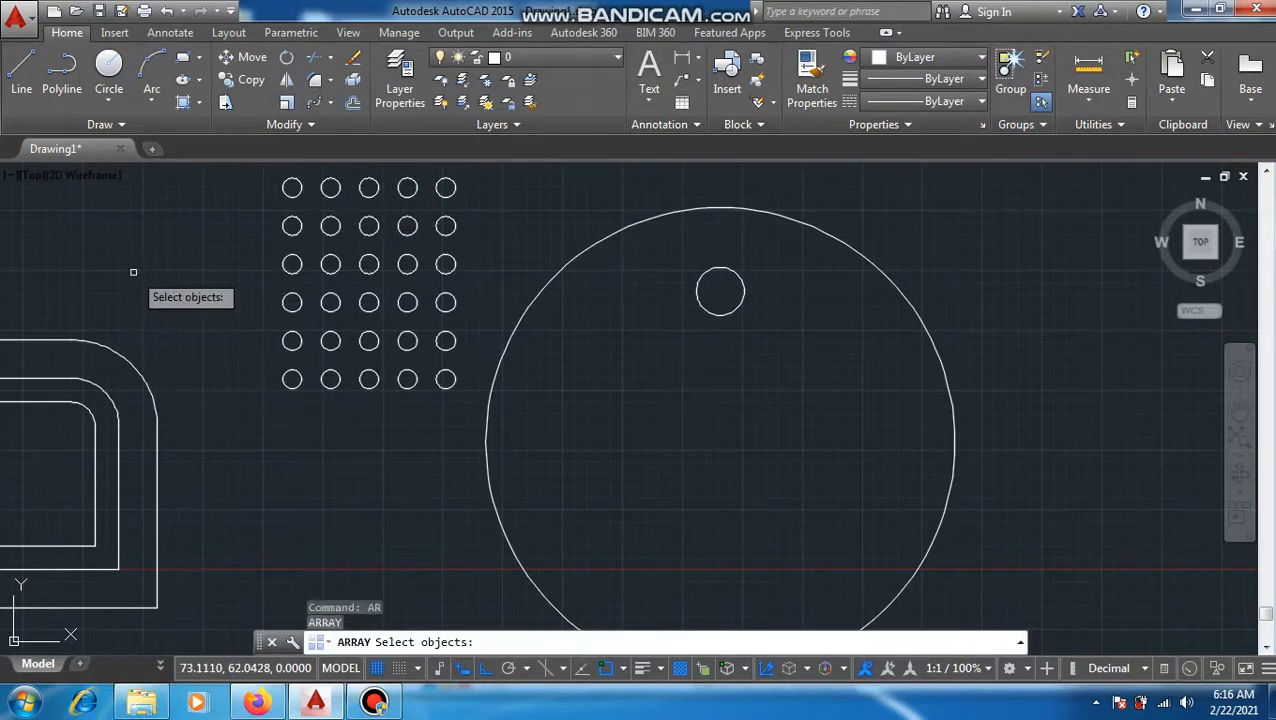
{"action": "left_click", "coordinate": [705, 308]}
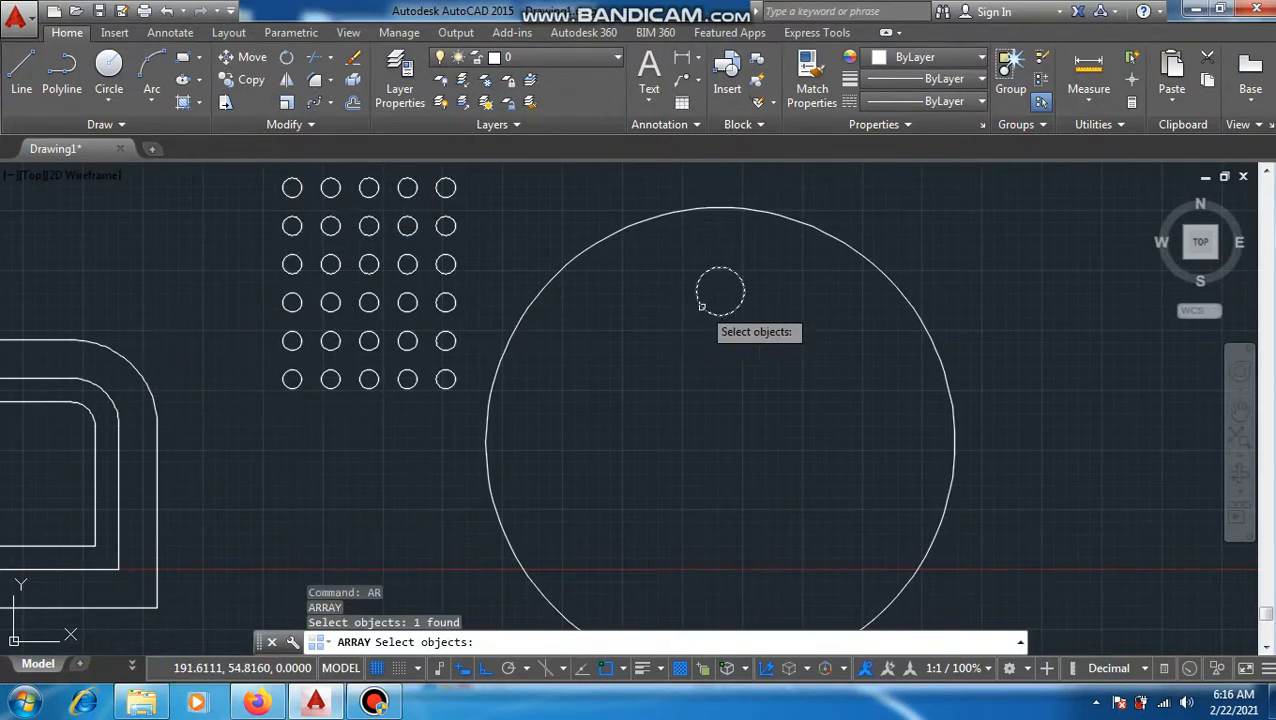
{"action": "key", "text": "Return"}
{"action": "left_click", "coordinate": [765, 393]}
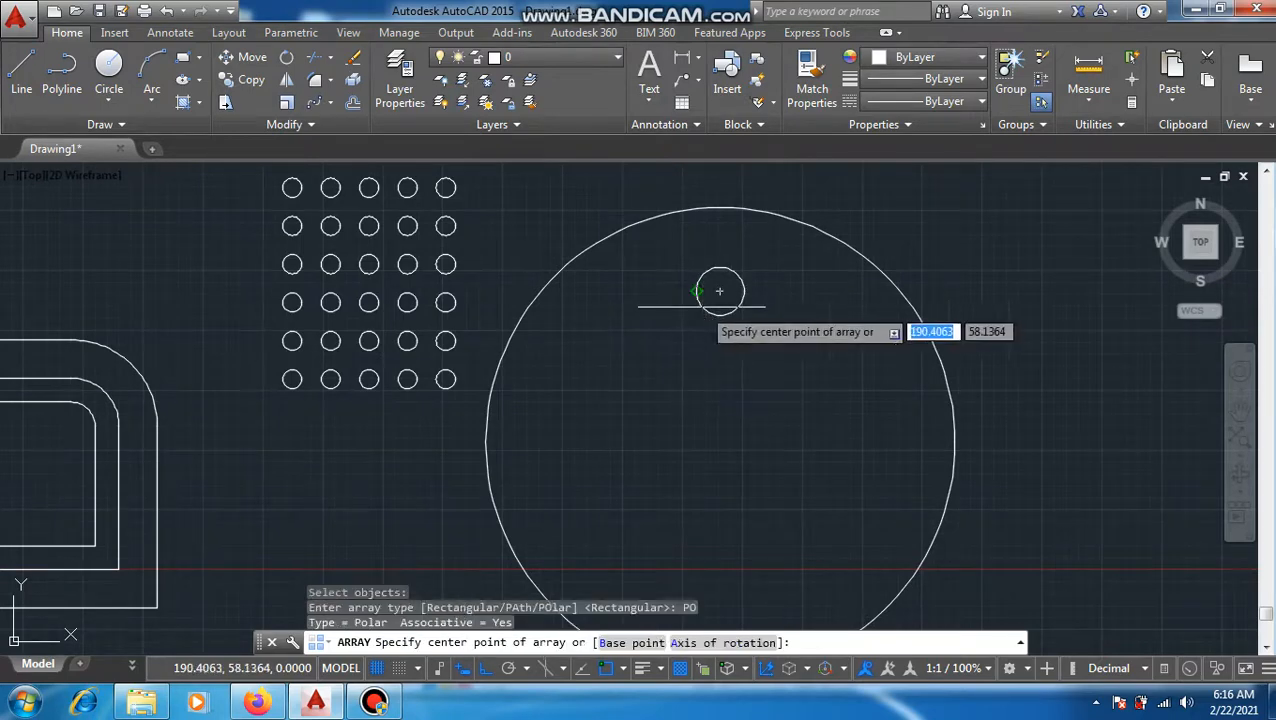
{"action": "left_click", "coordinate": [720, 441]}
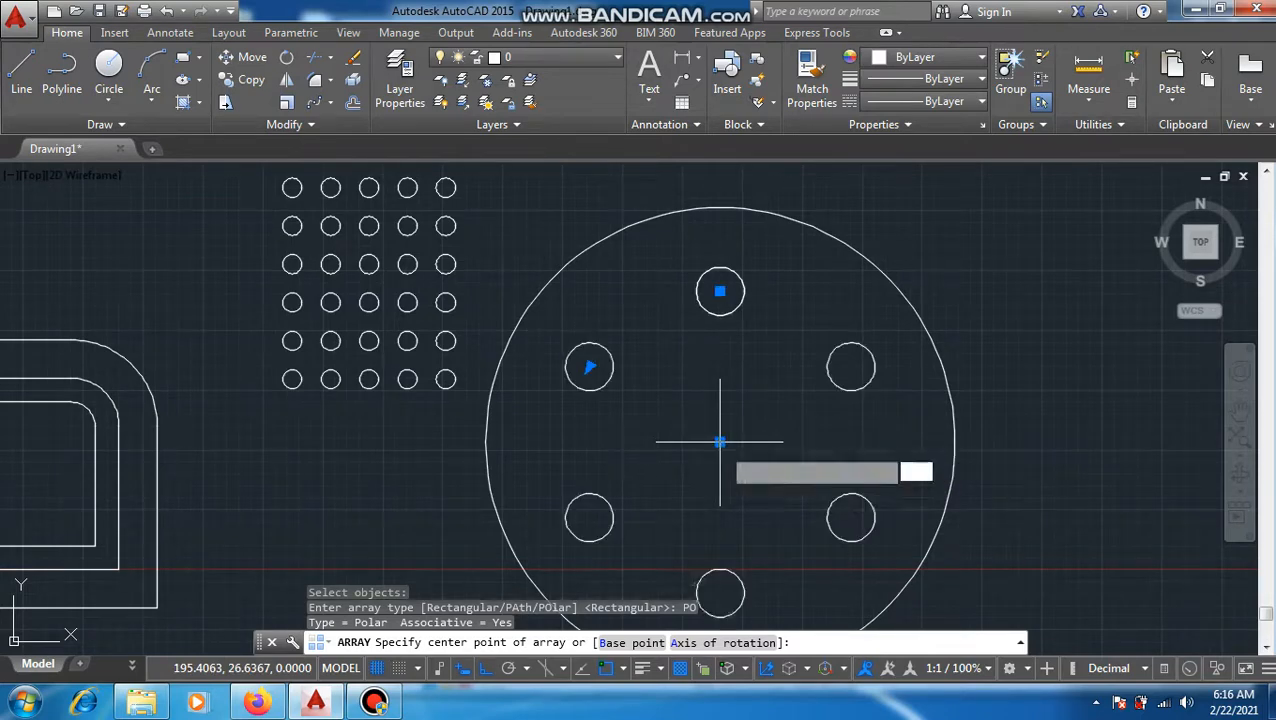
Step: Accept the polar array's 360-degree fill angle, set the number of items to 10 and finish the array
{"action": "middle_click_drag", "start_coordinate": [669, 418], "coordinate": [667, 338]}
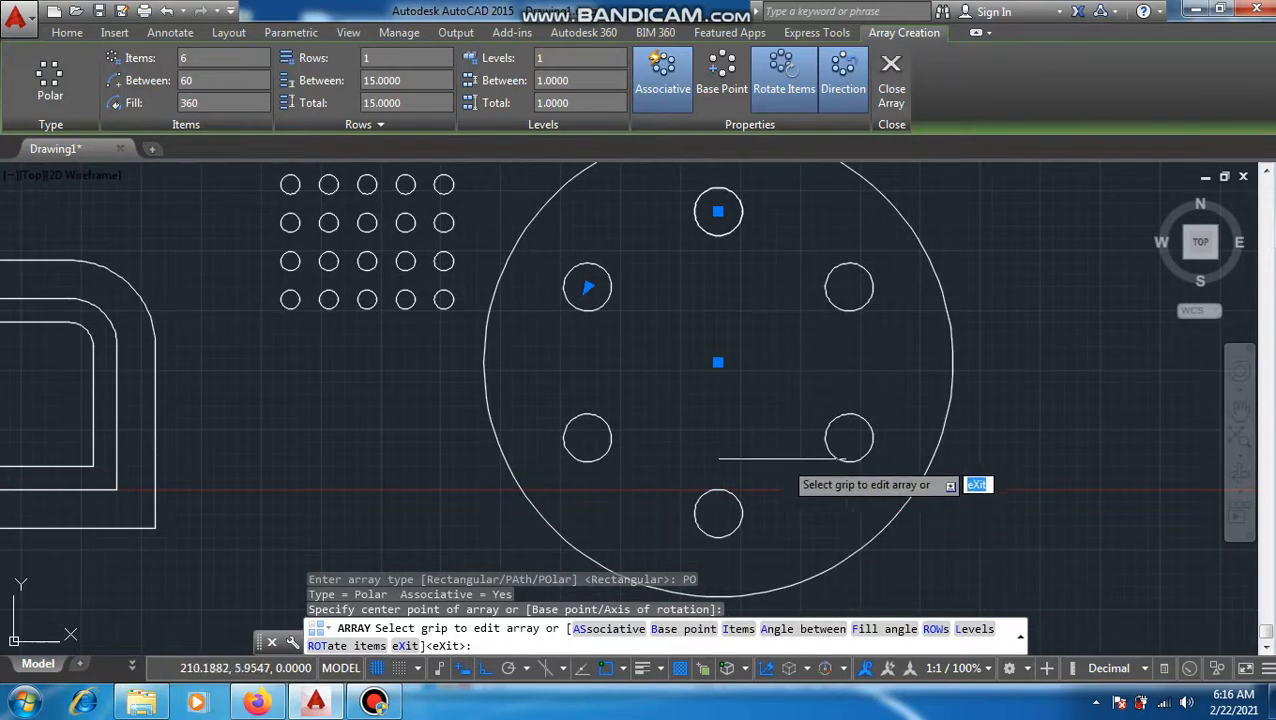
{"action": "left_click", "coordinate": [866, 630]}
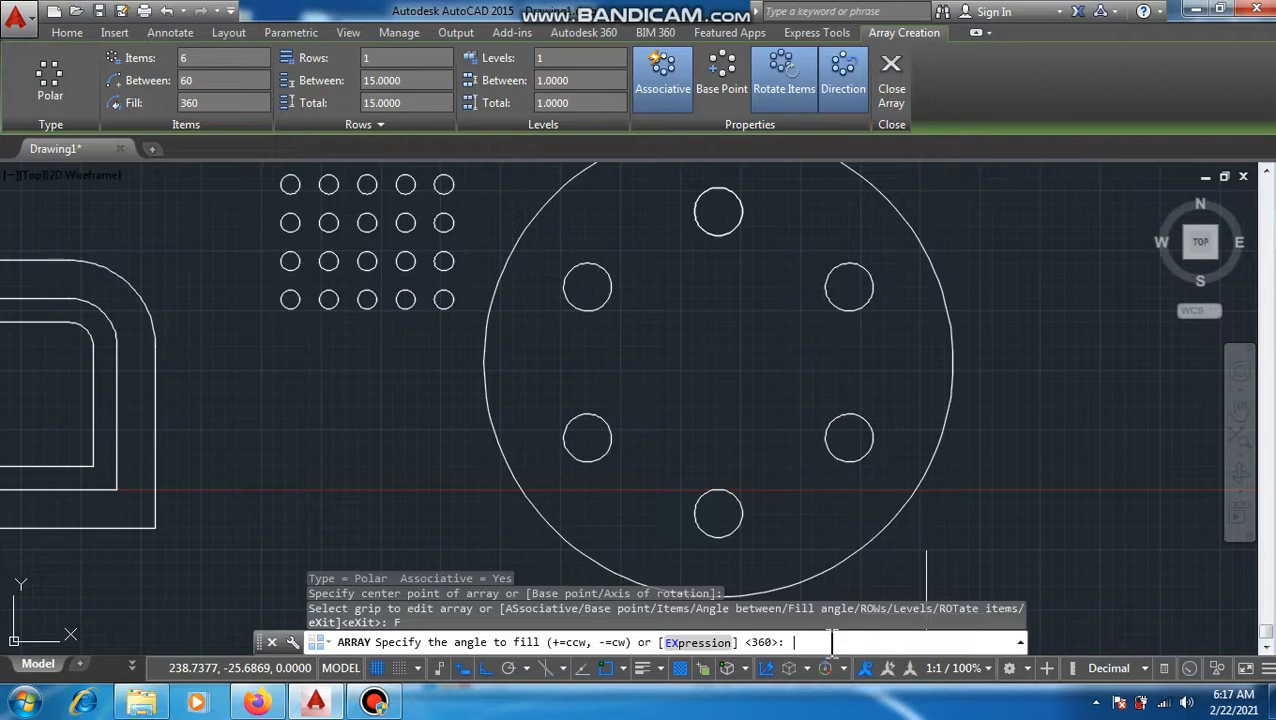
{"action": "key", "text": "Return"}
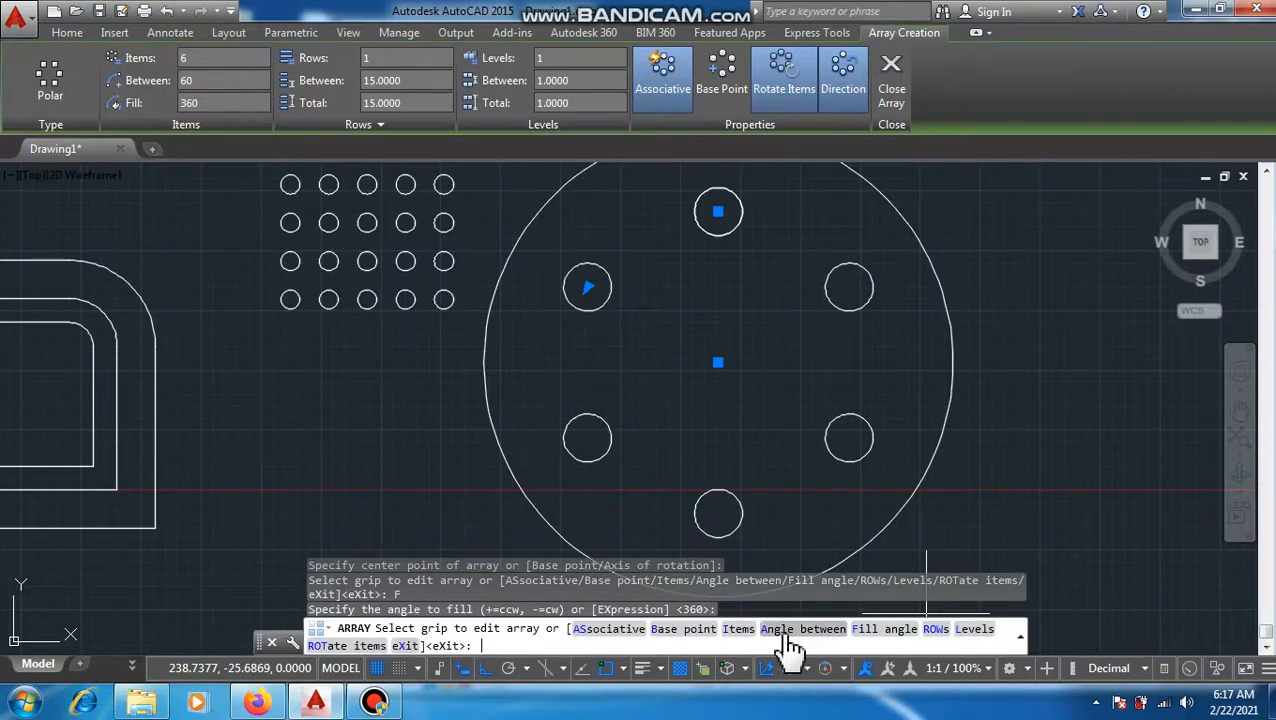
{"action": "left_click", "coordinate": [740, 629]}
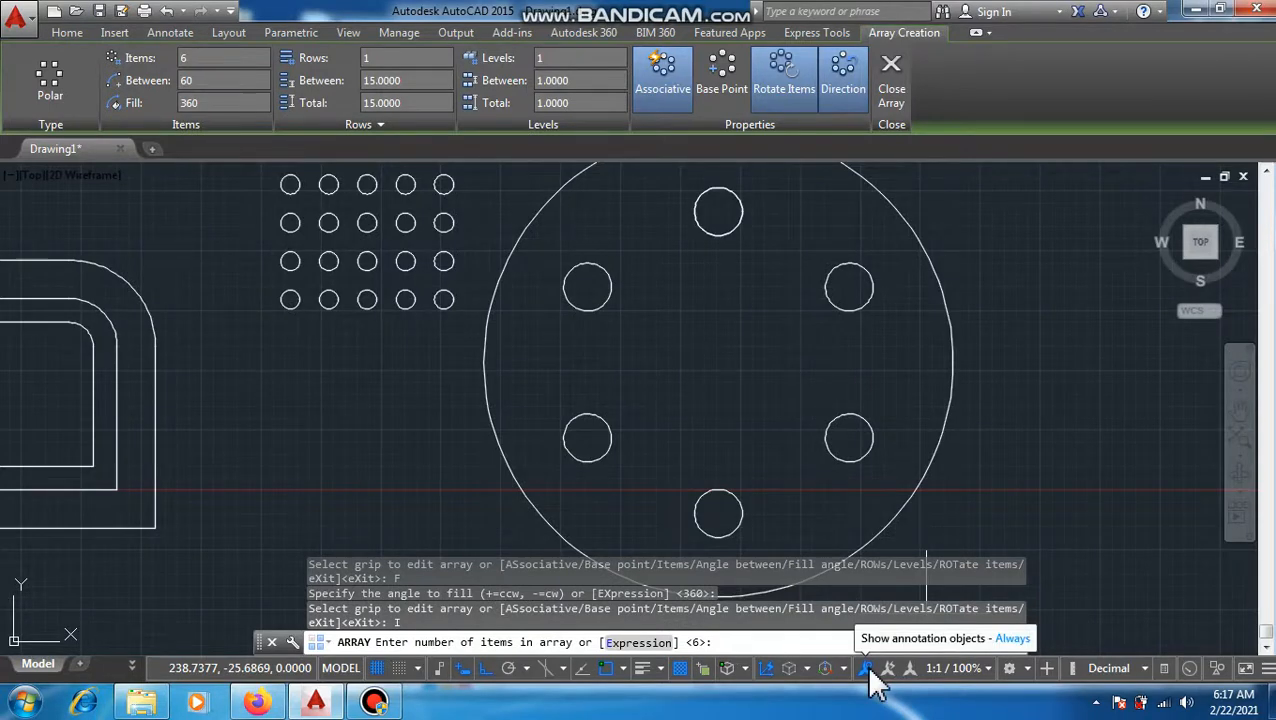
{"action": "key", "text": "Return"}
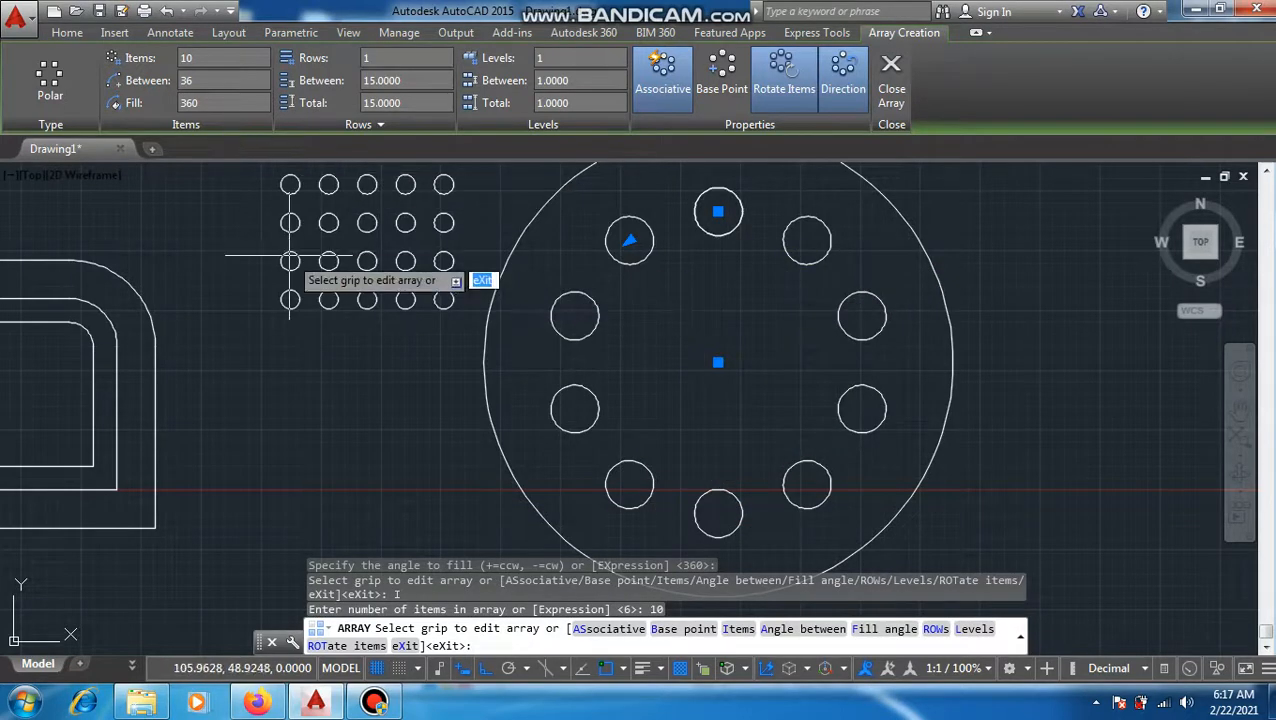
{"action": "key", "text": "Escape"}
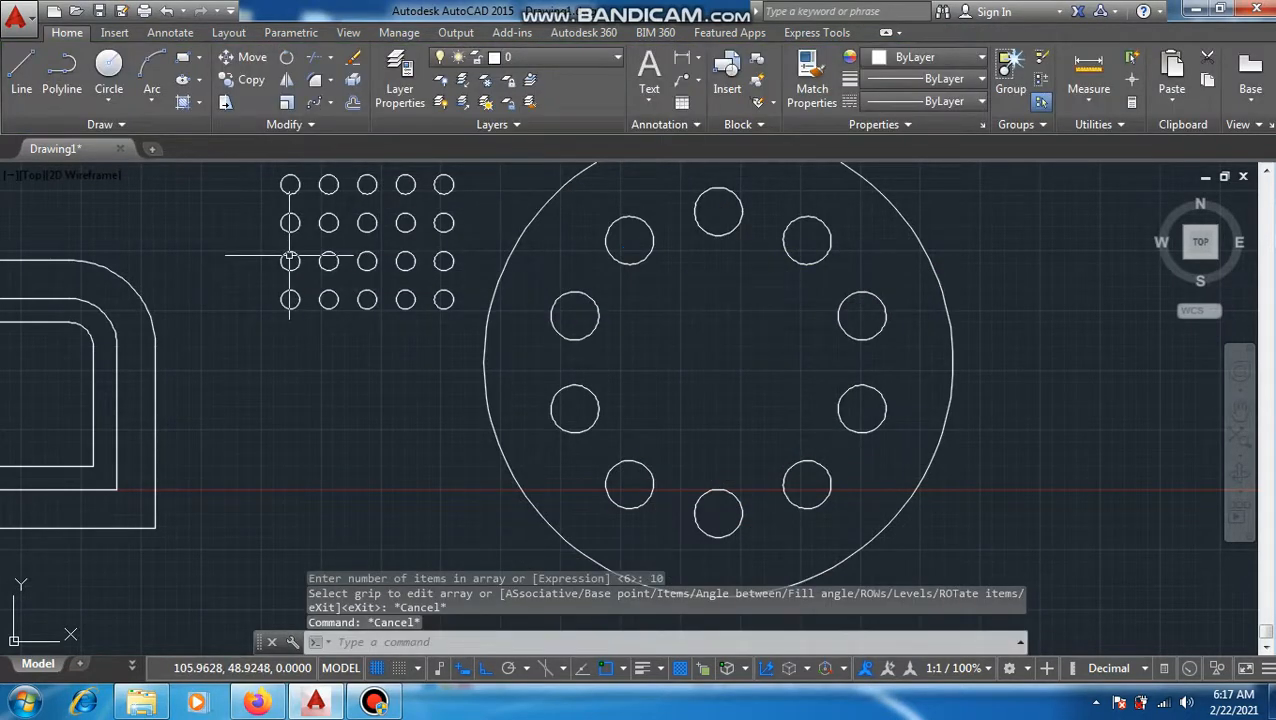
Step: Draw a circle of about radius 10 in the empty area below the rectangular circle array
{"action": "type", "text": "c"}
{"action": "key", "text": "Return"}
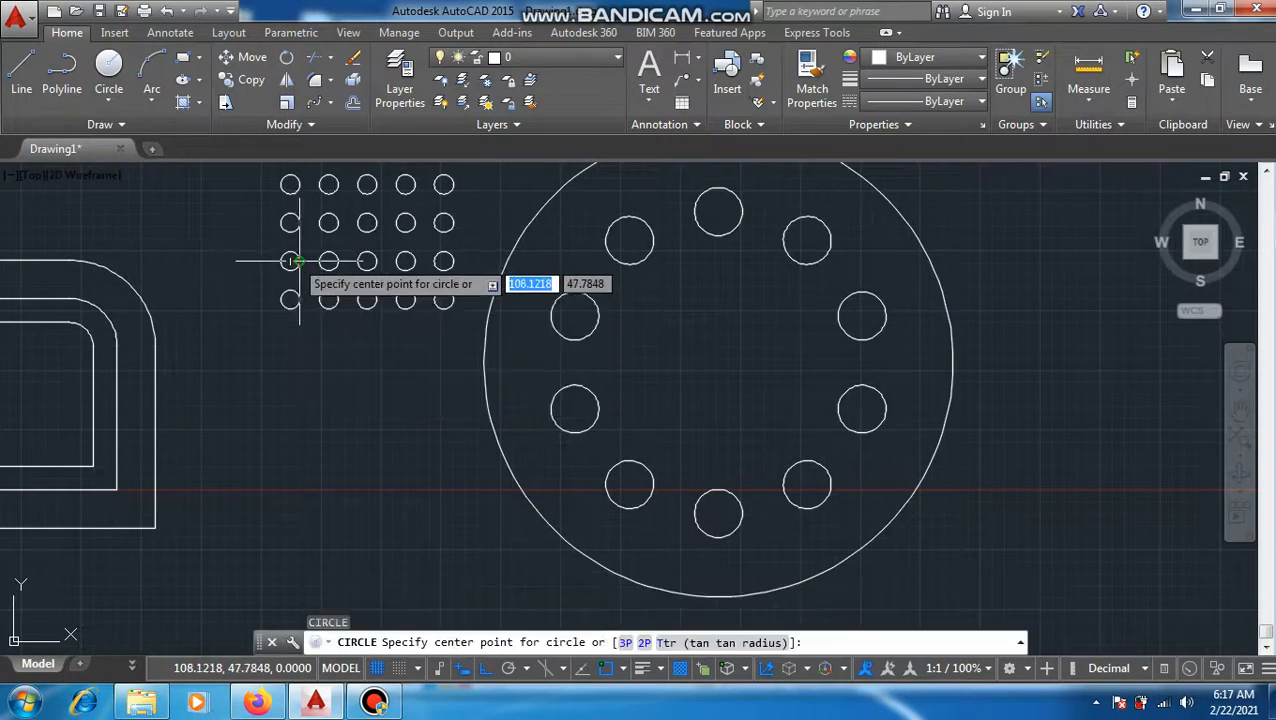
{"action": "left_click", "coordinate": [259, 405]}
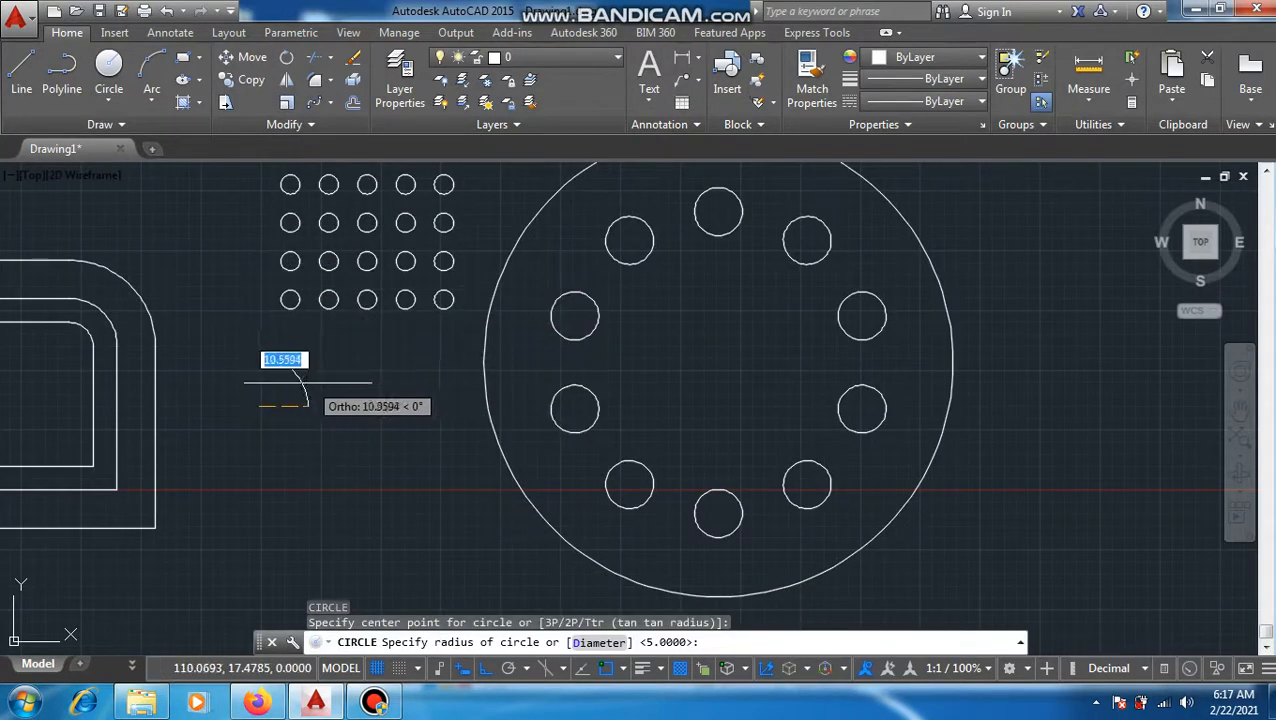
{"action": "left_click", "coordinate": [308, 382]}
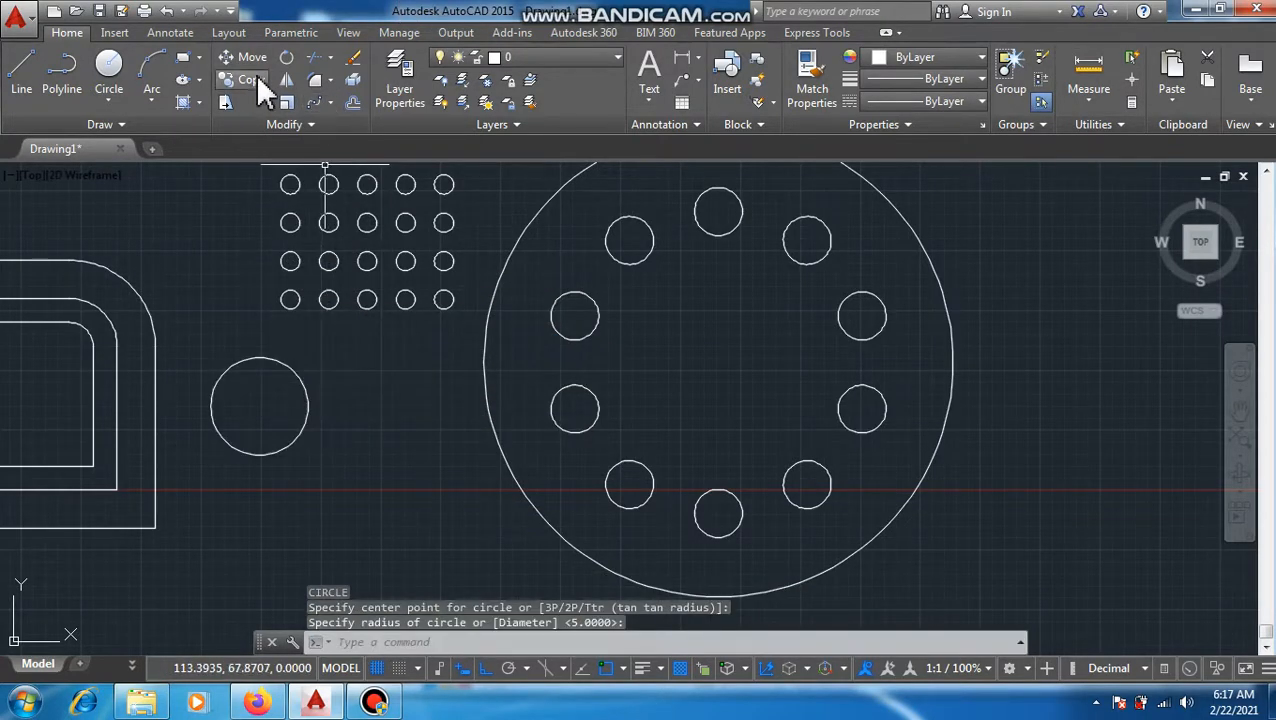
Step: Draw a horizontal line about 164 units long below the radius 10 circle, extending past the large circle's far side
{"action": "left_click", "coordinate": [36, 82]}
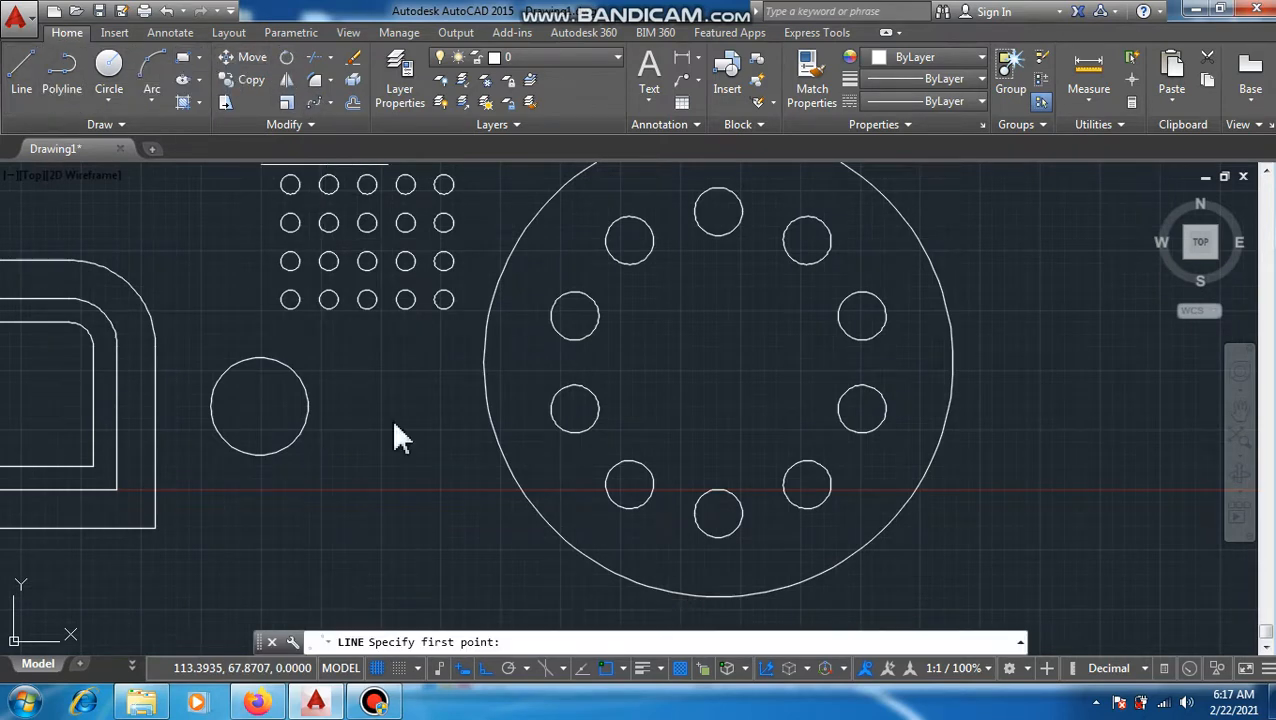
{"action": "left_click", "coordinate": [227, 556]}
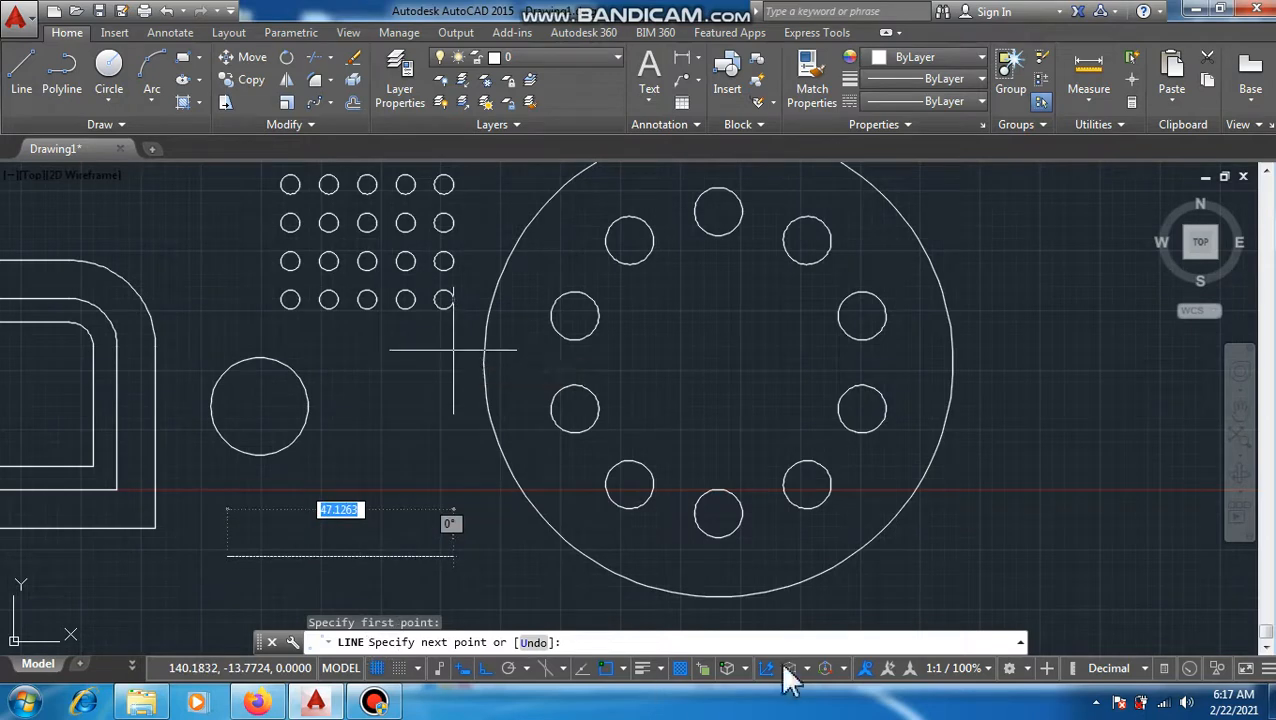
{"action": "left_click", "coordinate": [1016, 556]}
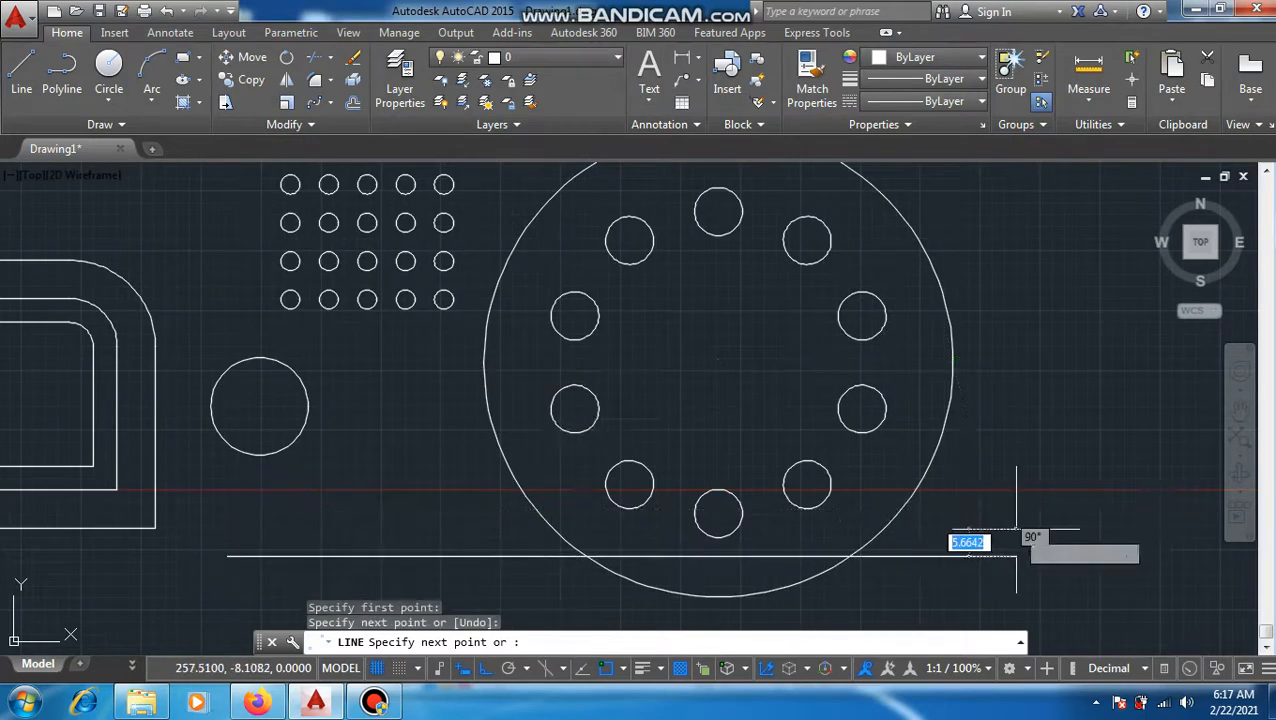
{"action": "key", "text": "Escape"}
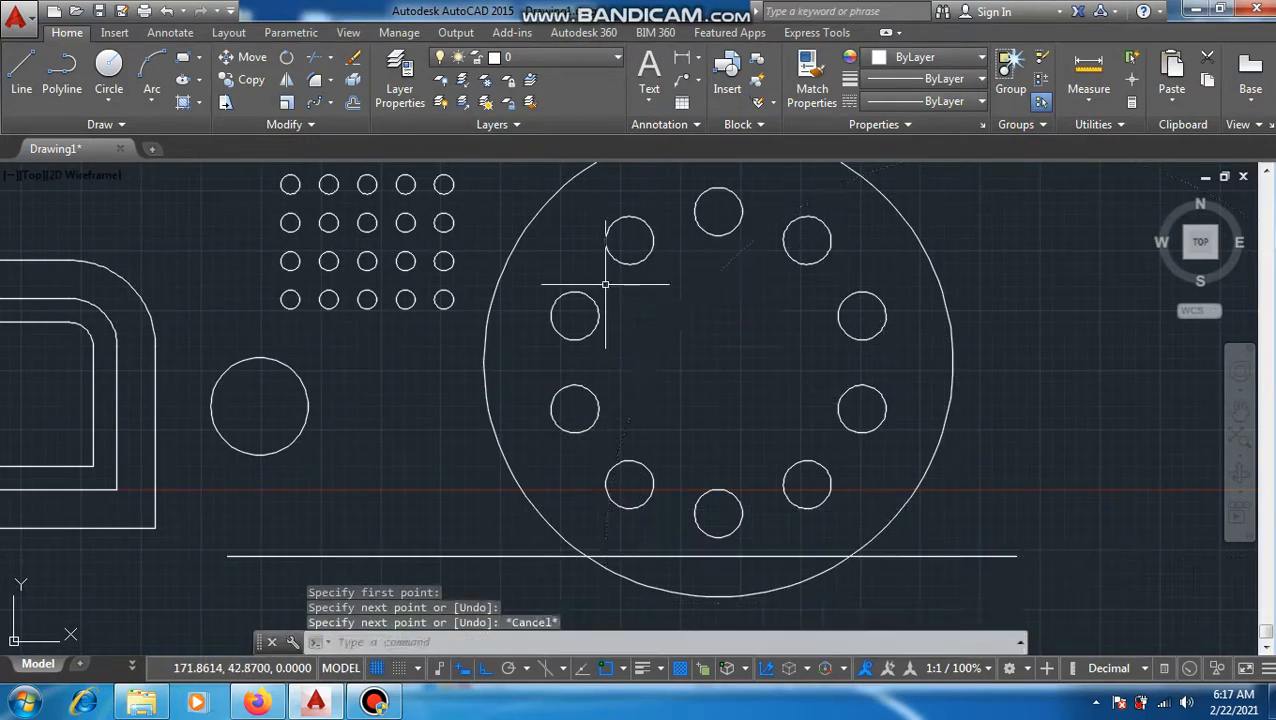
Step: Create a path array of the standalone circle below the rectangular array, using the long horizontal line as the path curve
{"action": "type", "text": "AR"}
{"action": "key", "text": "Return"}
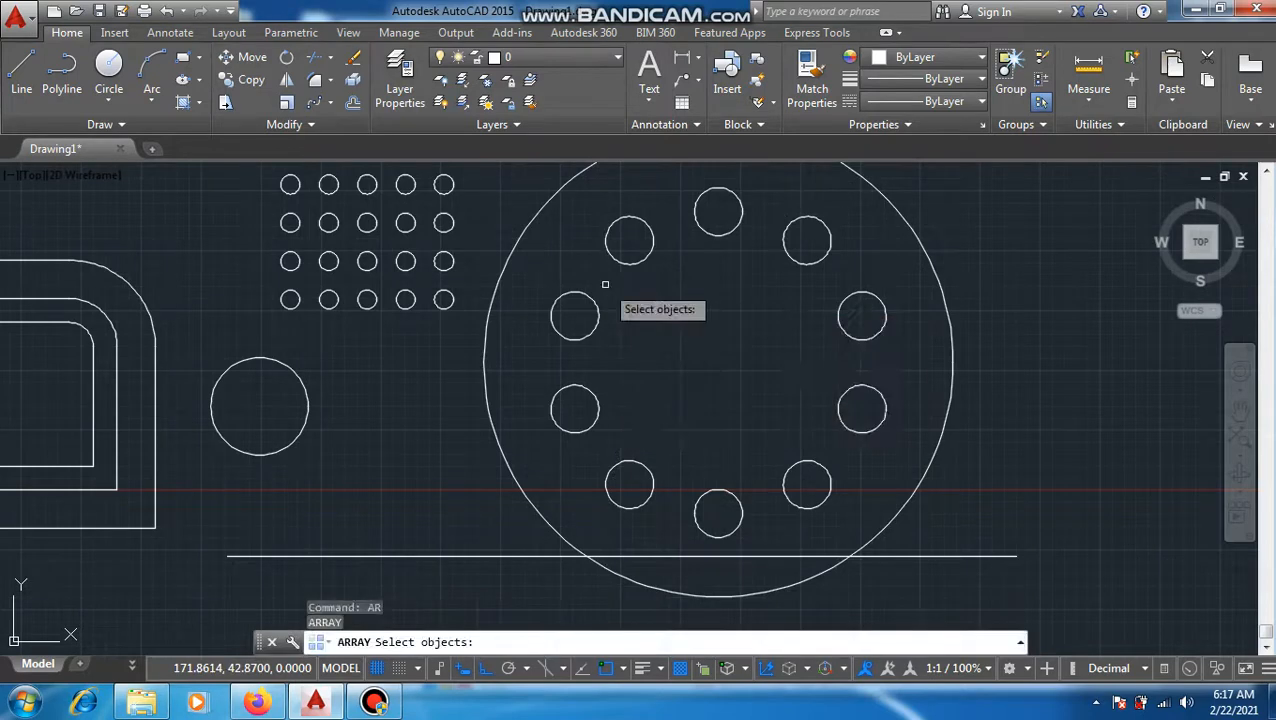
{"action": "left_click", "coordinate": [306, 421]}
{"action": "key", "text": "Return"}
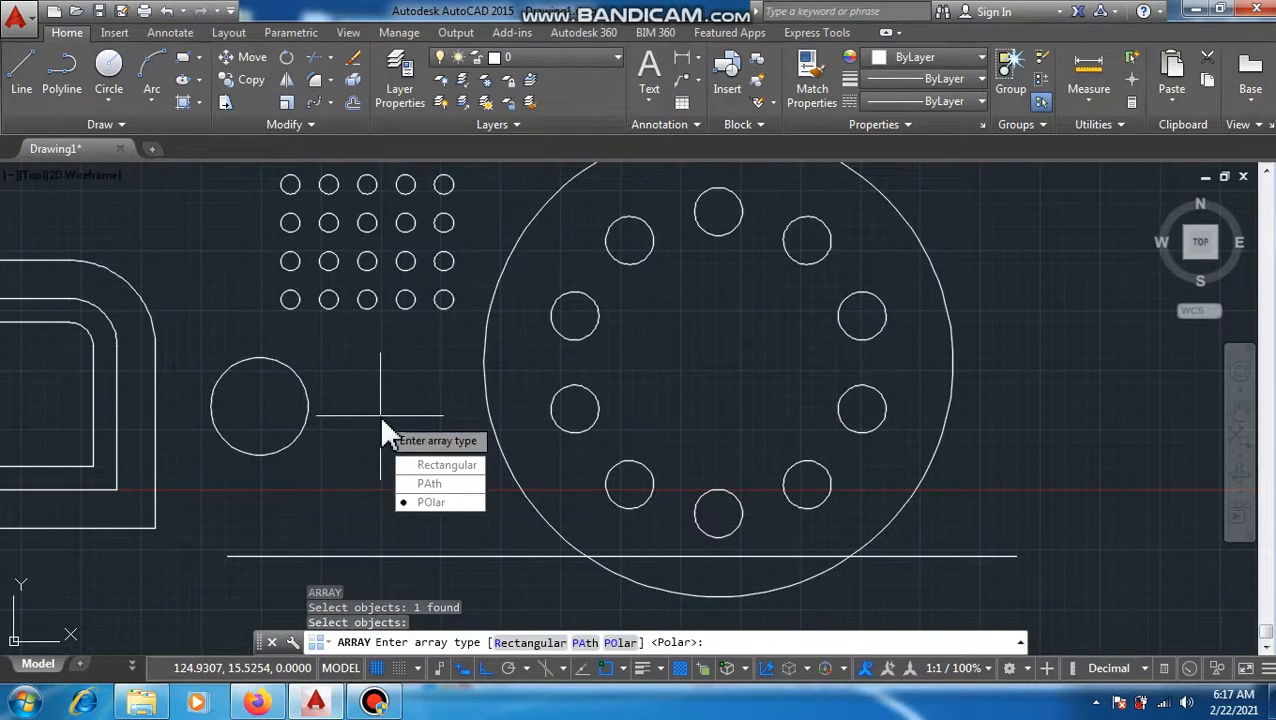
{"action": "left_click", "coordinate": [466, 485]}
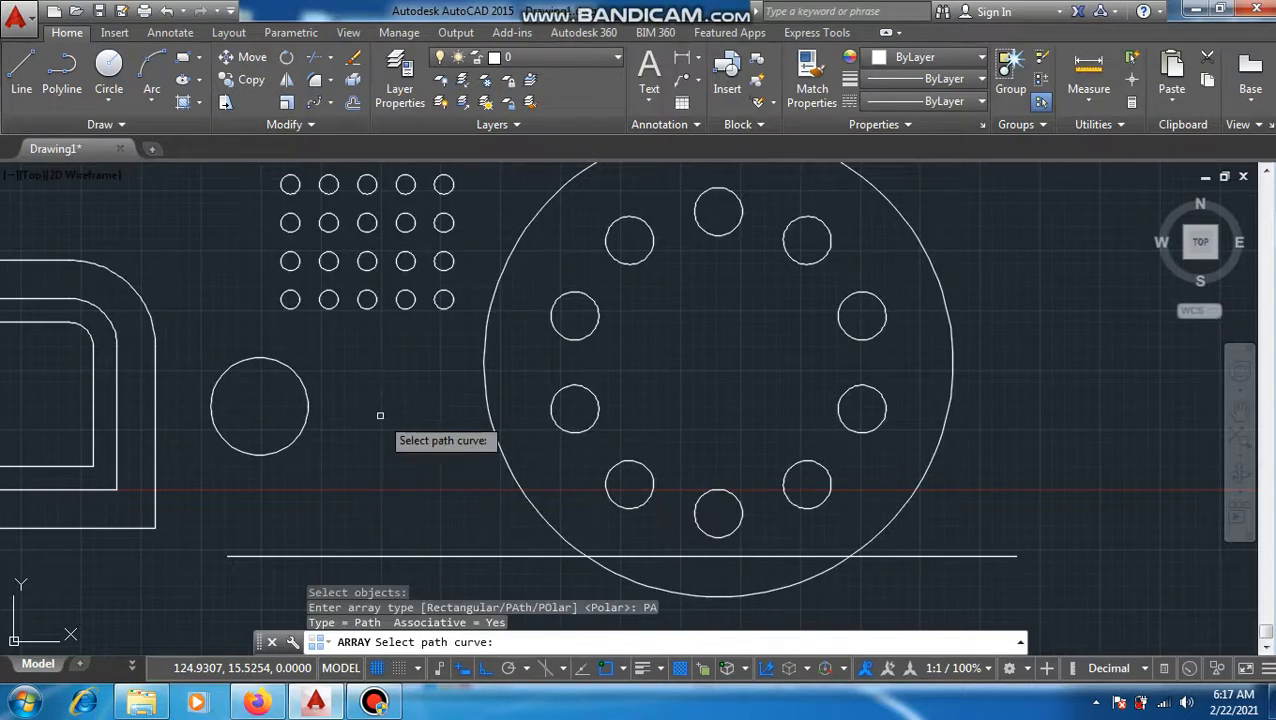
{"action": "left_click", "coordinate": [400, 556]}
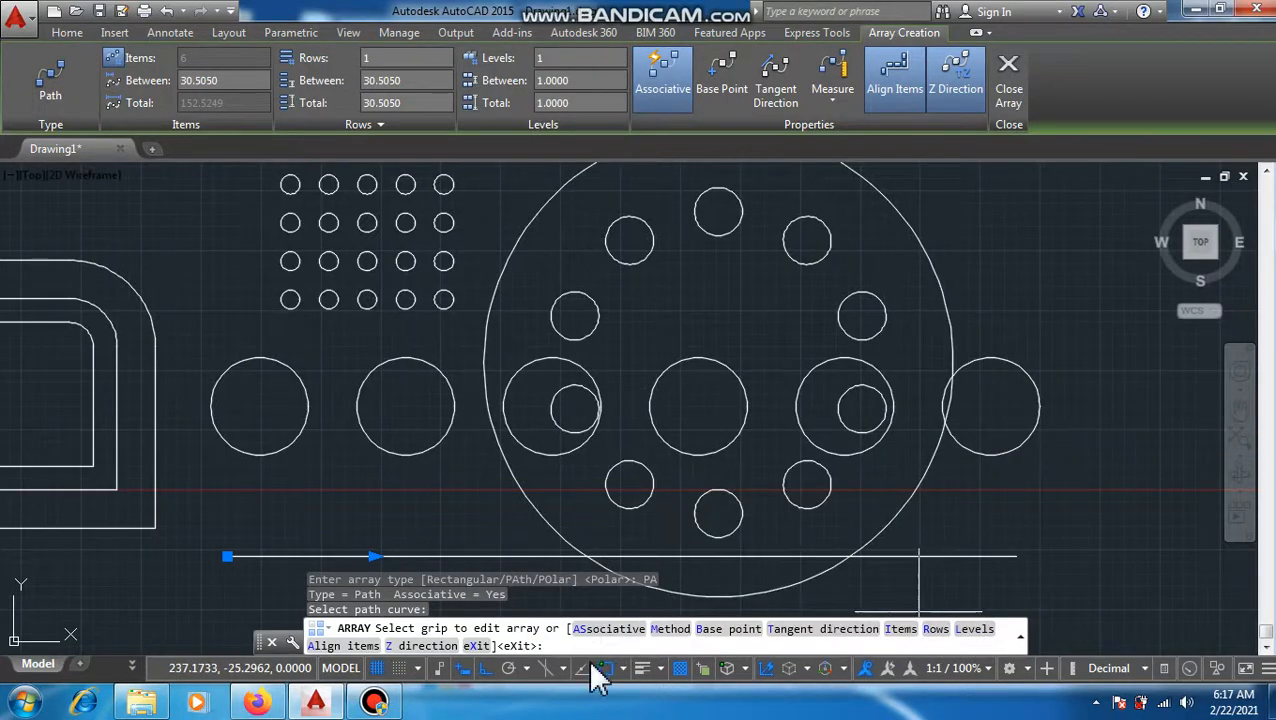
Step: Set the path array's distance between items to 20 and the number of items to 8
{"action": "left_click", "coordinate": [905, 630]}
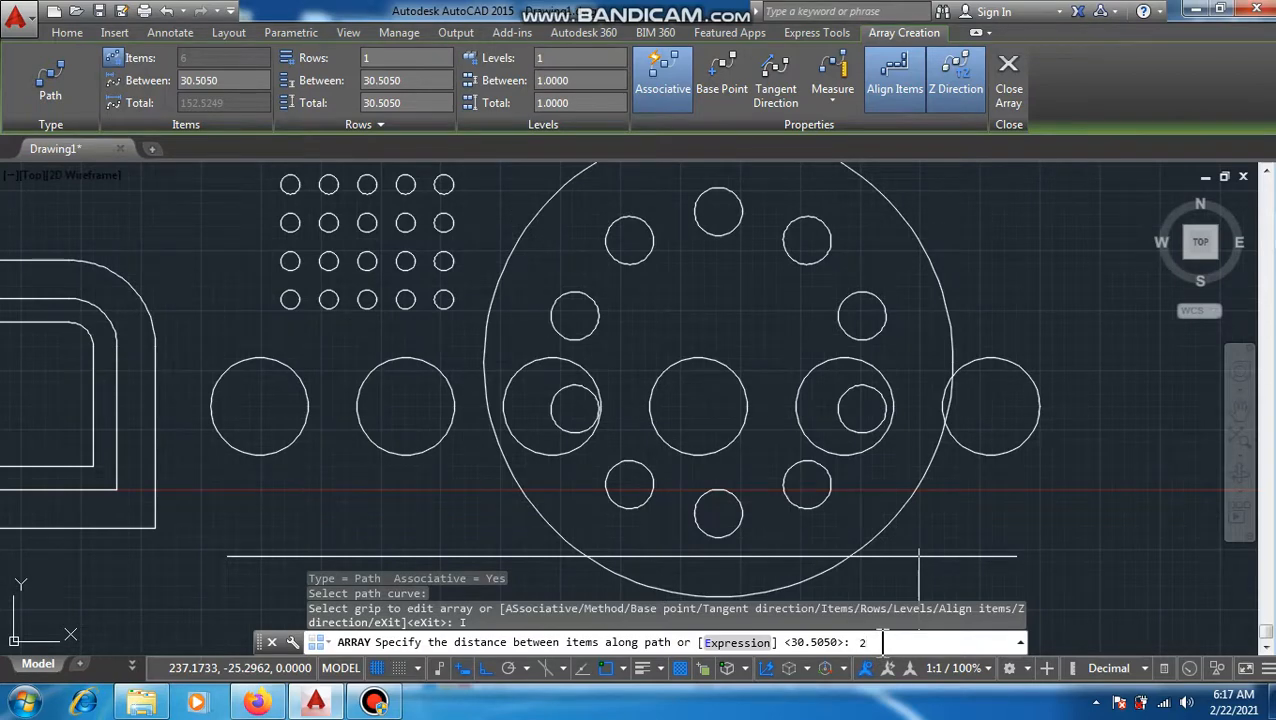
{"action": "key", "text": "Return"}
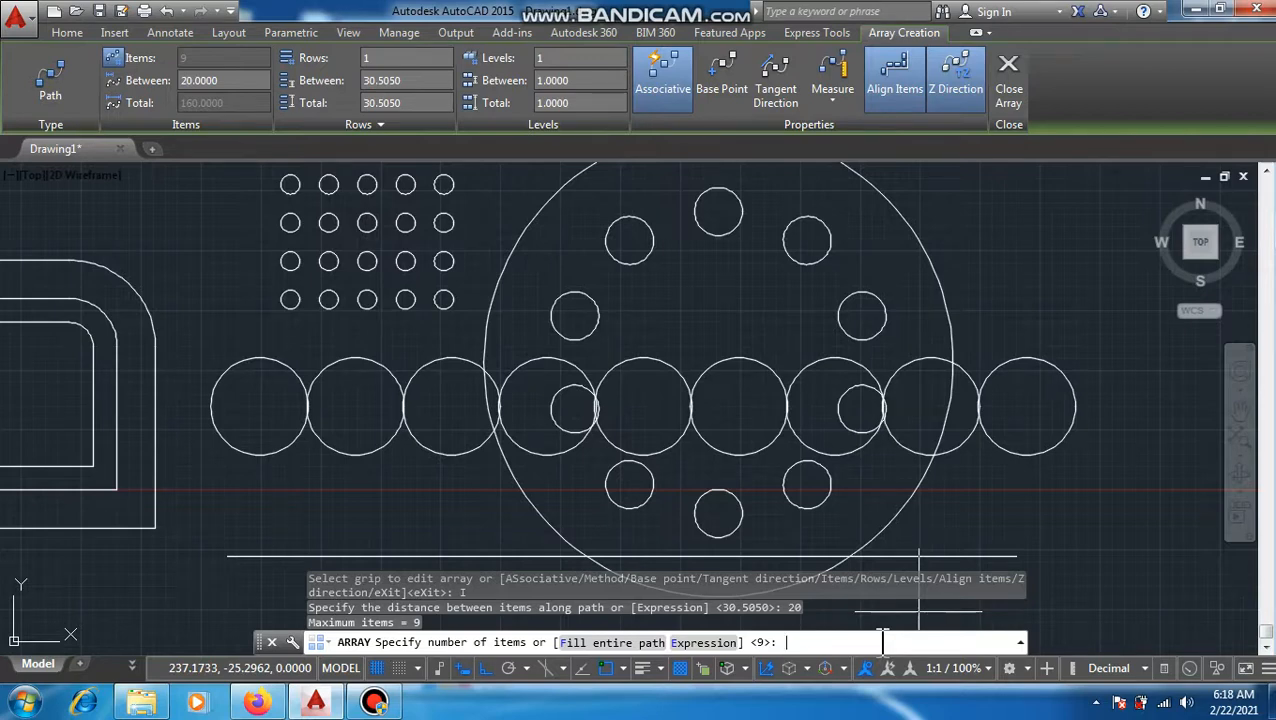
{"action": "key", "text": "Return"}
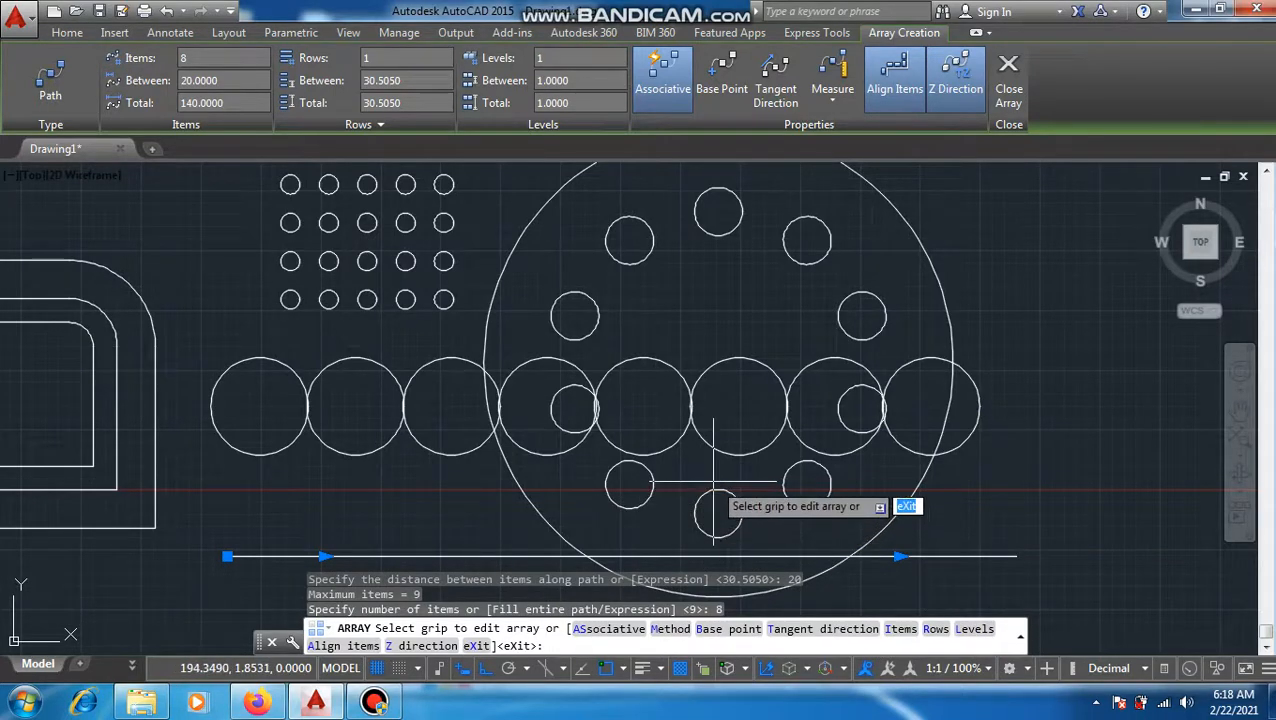
{"action": "left_click", "coordinate": [375, 701]}
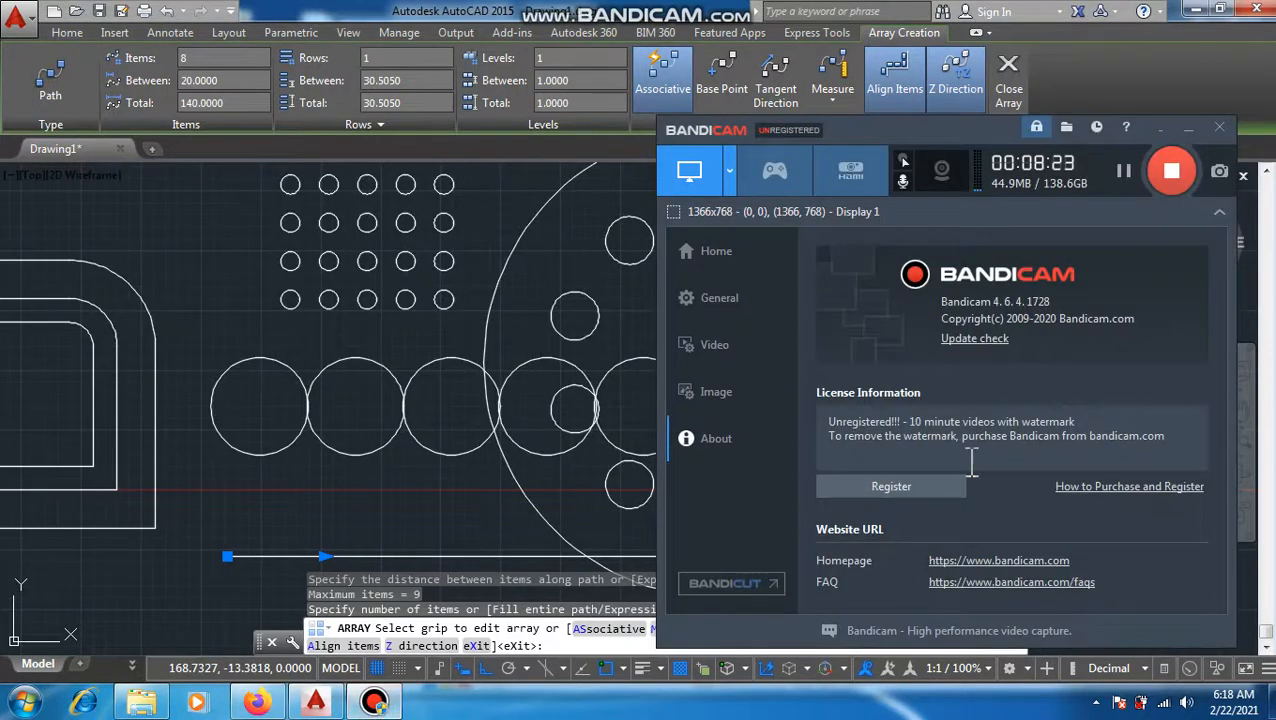